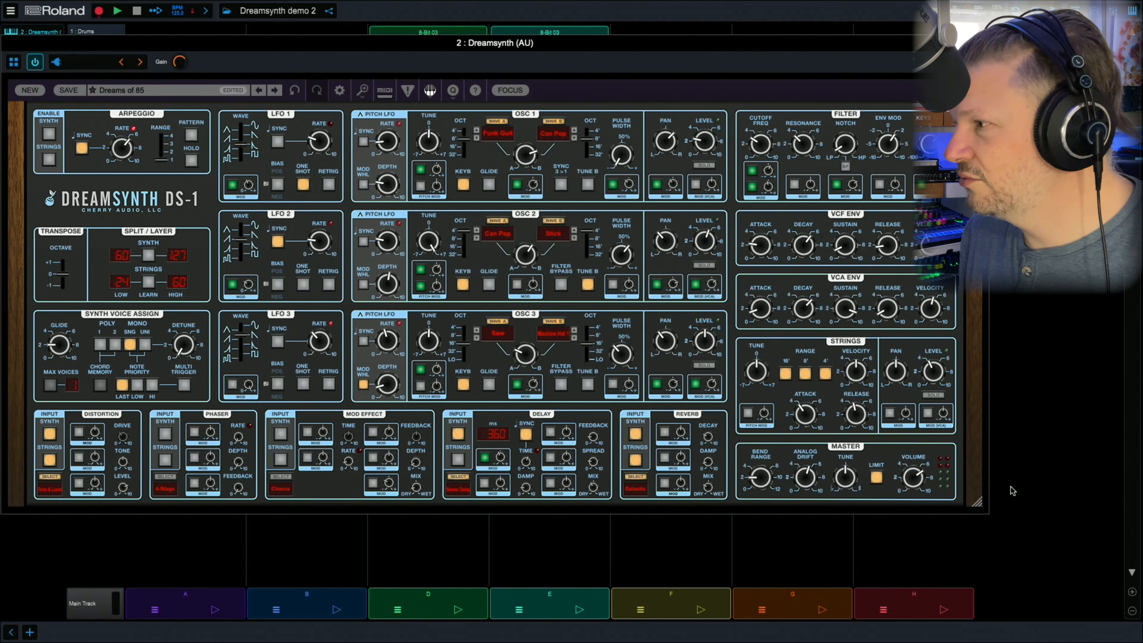
Shrink the synth window, magnify it with Focus, and examine the enlarged LFO, oscillator, effects and envelope sections.
drag(978, 502, 751, 412)
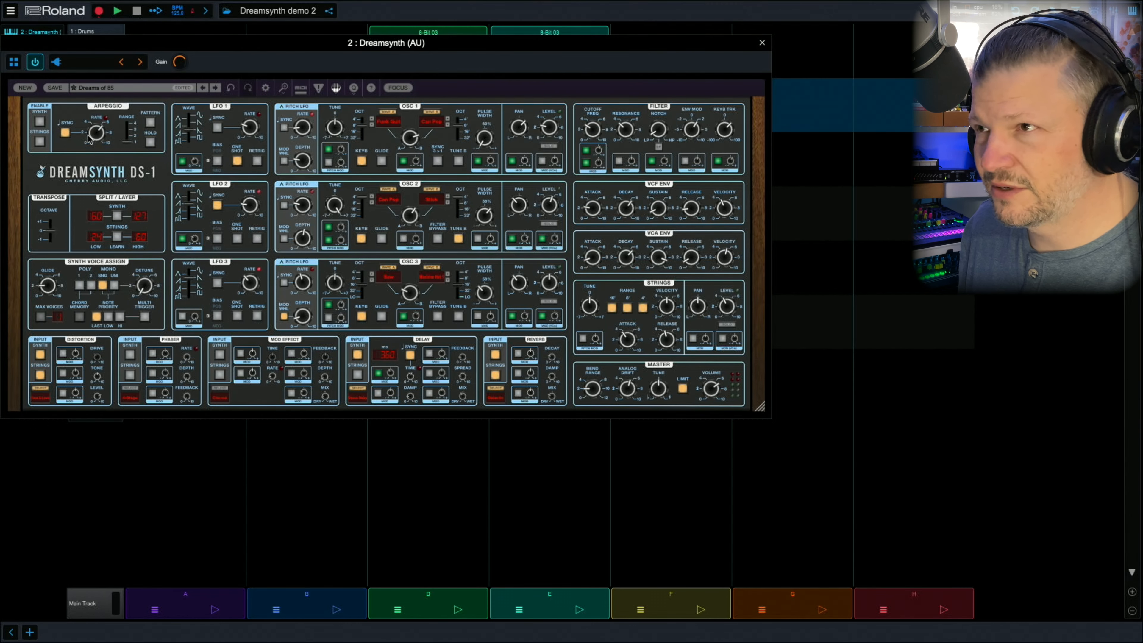
click(396, 88)
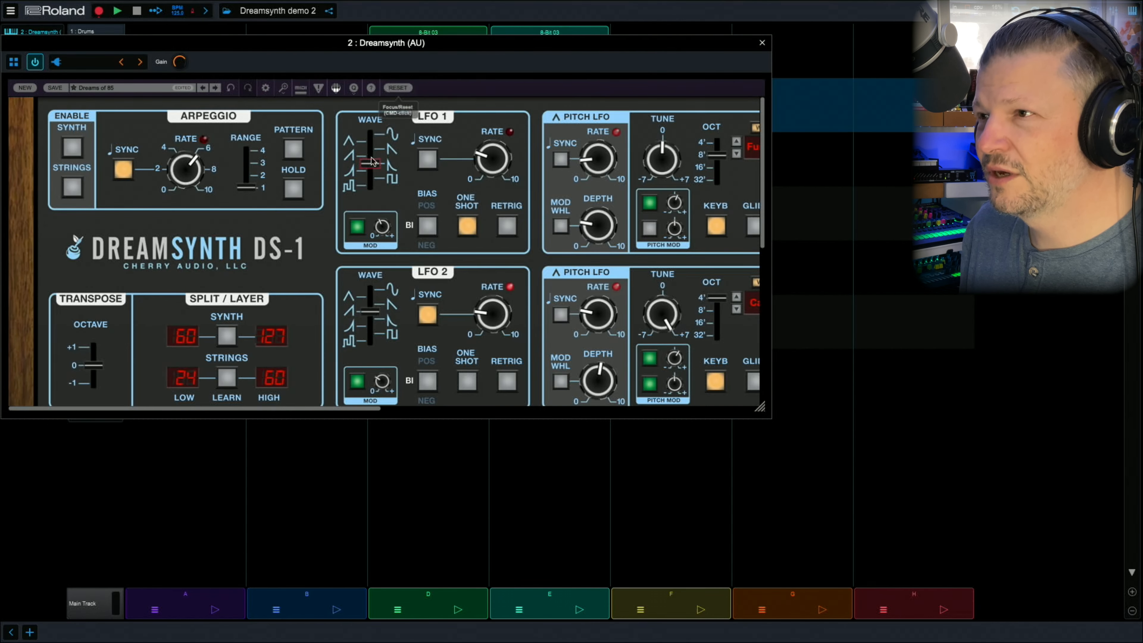
scroll(152, 189, right, 10)
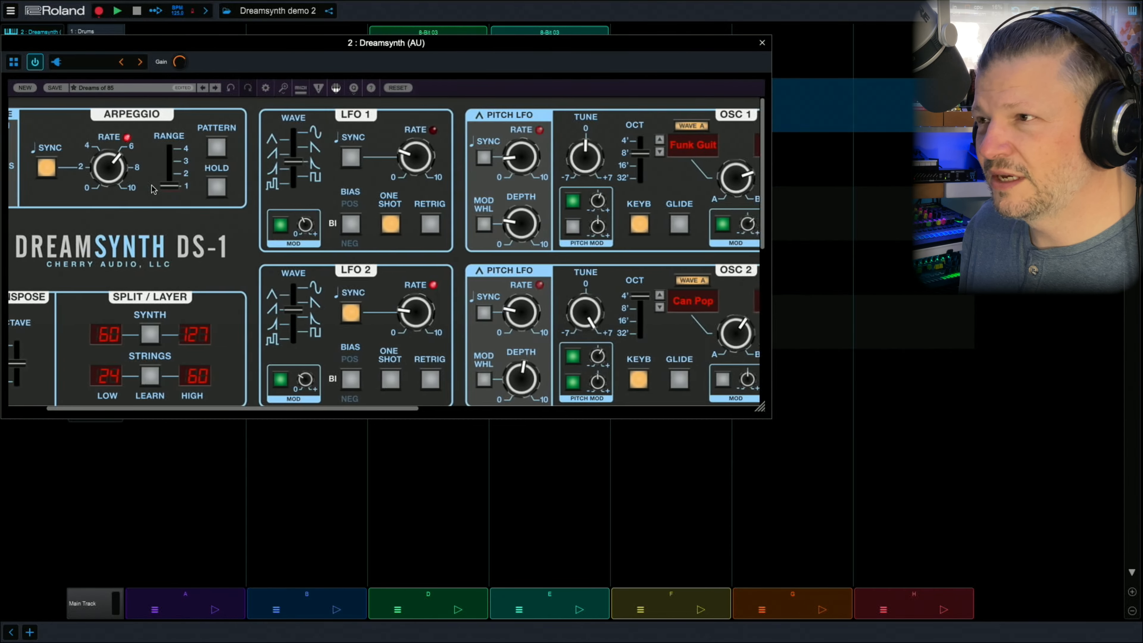
scroll(151, 189, right, 10)
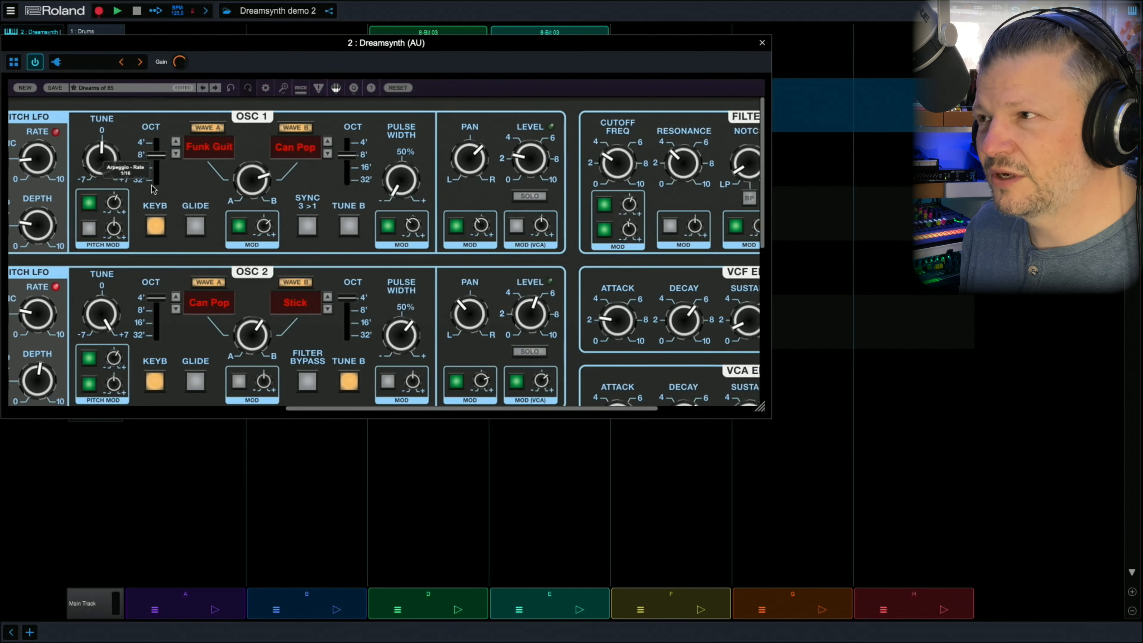
scroll(152, 189, left, 5)
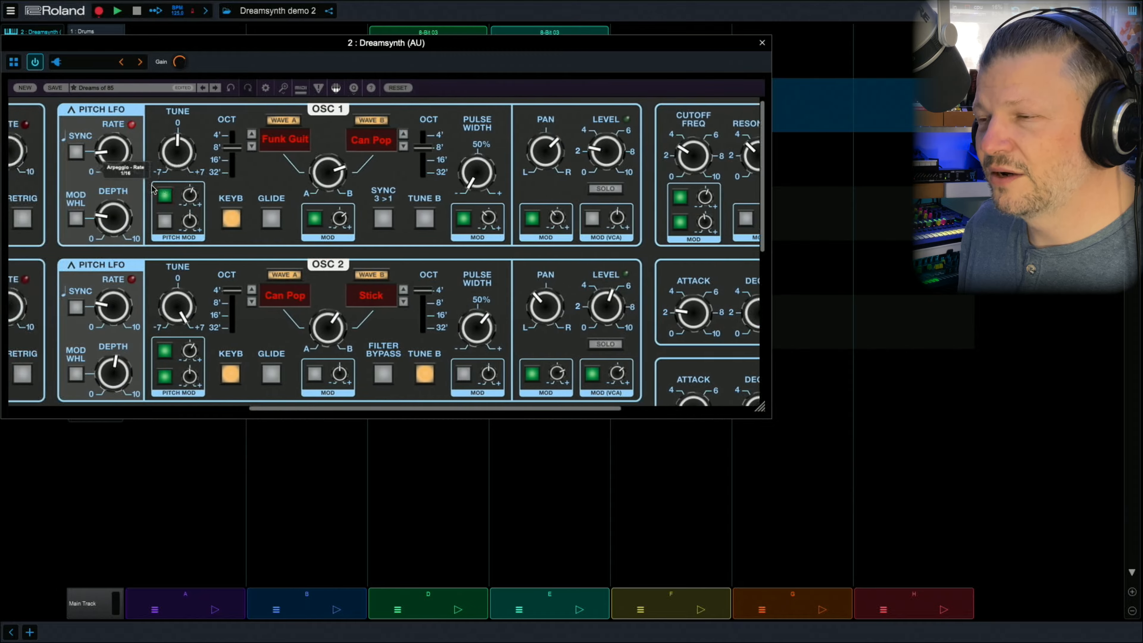
scroll(152, 189, down, 10)
scroll(151, 189, down, 5)
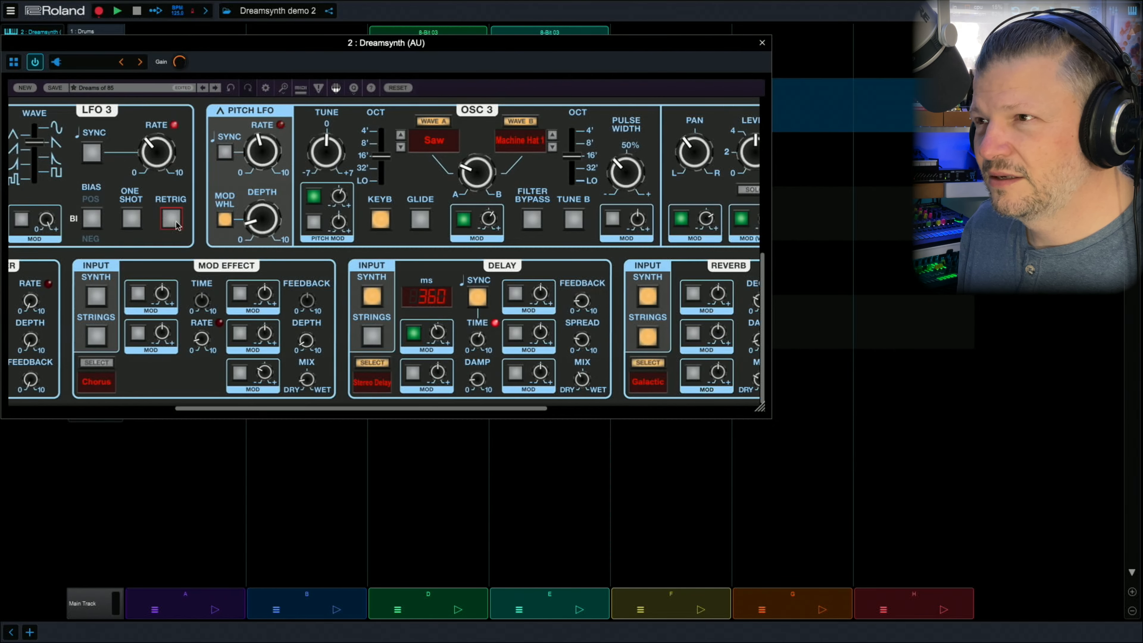
scroll(177, 225, right, 3)
scroll(176, 225, left, 4)
scroll(176, 225, left, 3)
scroll(177, 225, right, 8)
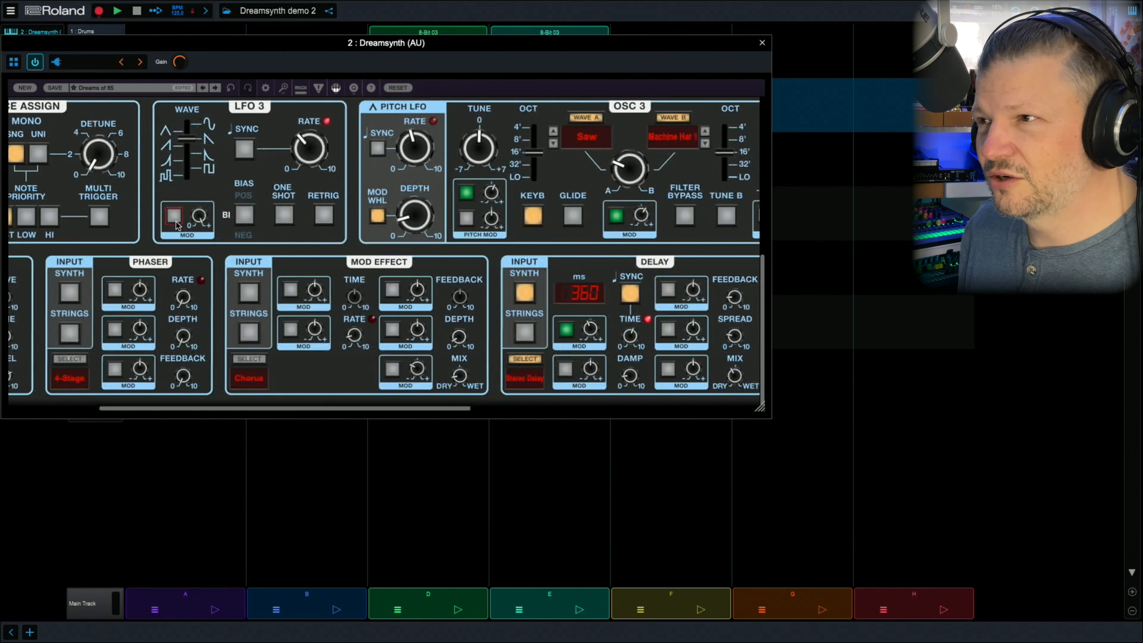
scroll(176, 225, right, 3)
scroll(176, 225, up, 8)
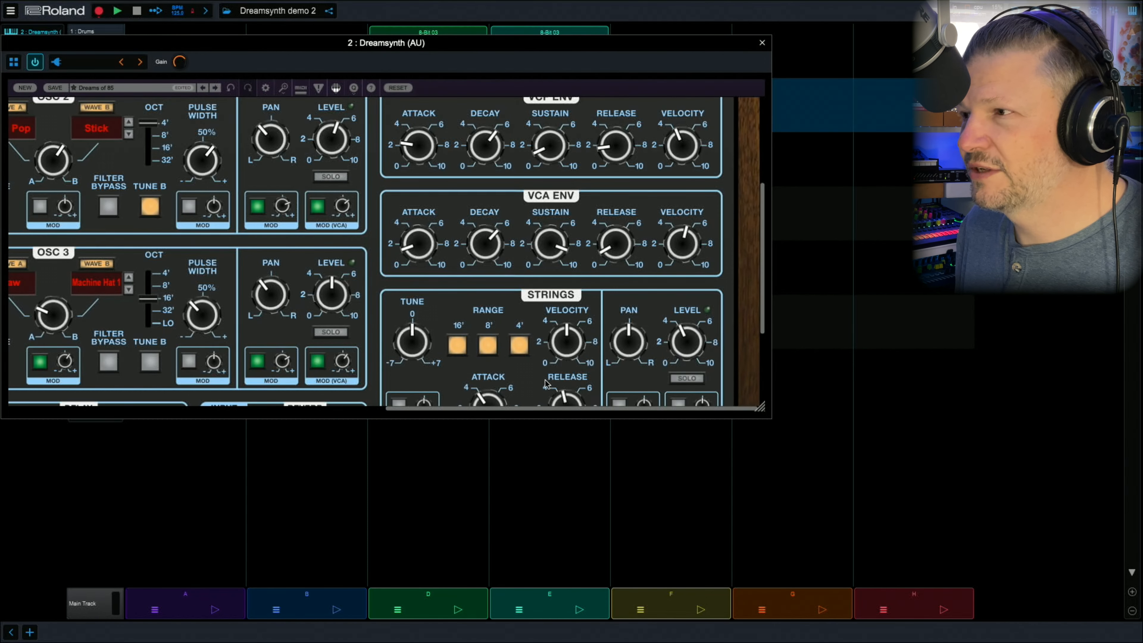
Shrink the magnified synth window further to inspect its envelope and oscillator sections, and enlarge it to nearly the full screen width.
drag(760, 406, 517, 323)
scroll(379, 132, up, 5)
scroll(379, 132, left, 6)
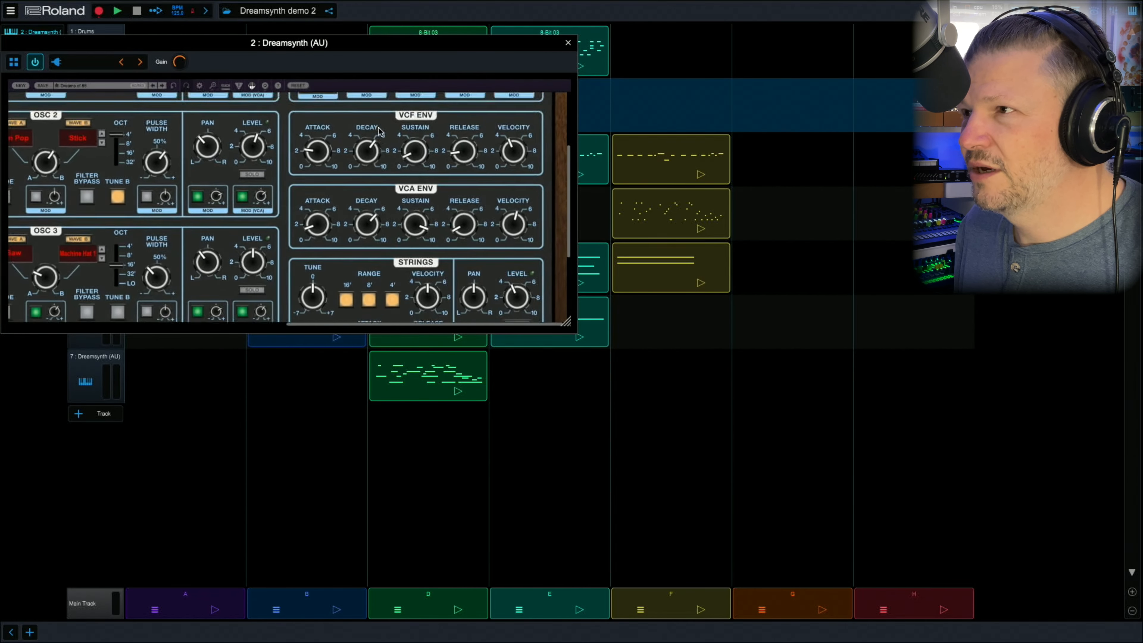
scroll(379, 131, left, 5)
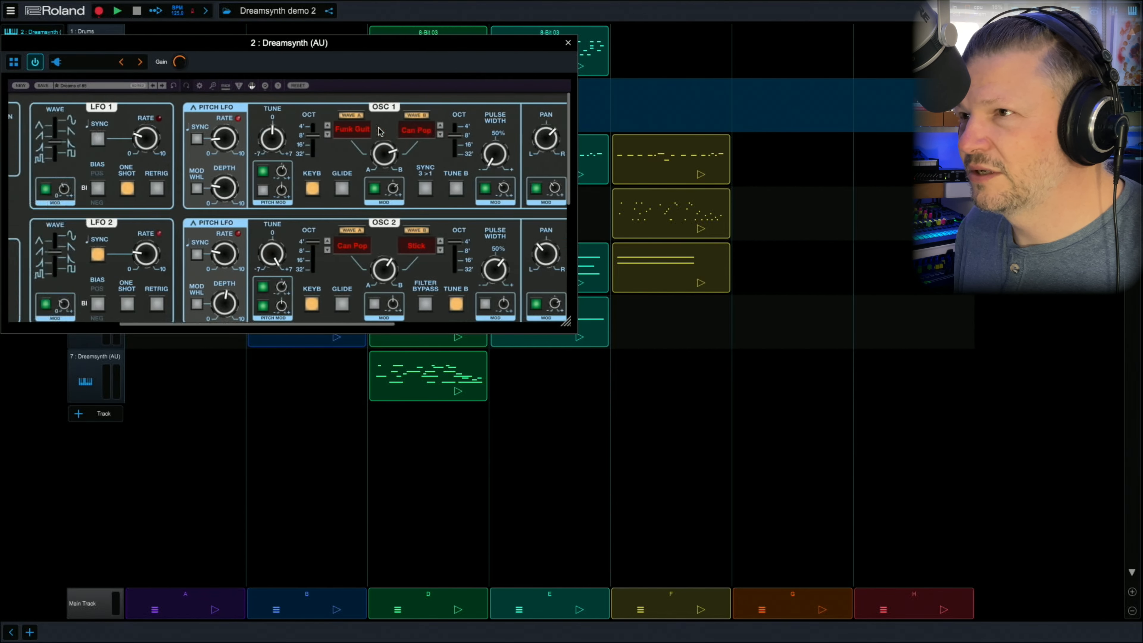
drag(565, 323, 1110, 506)
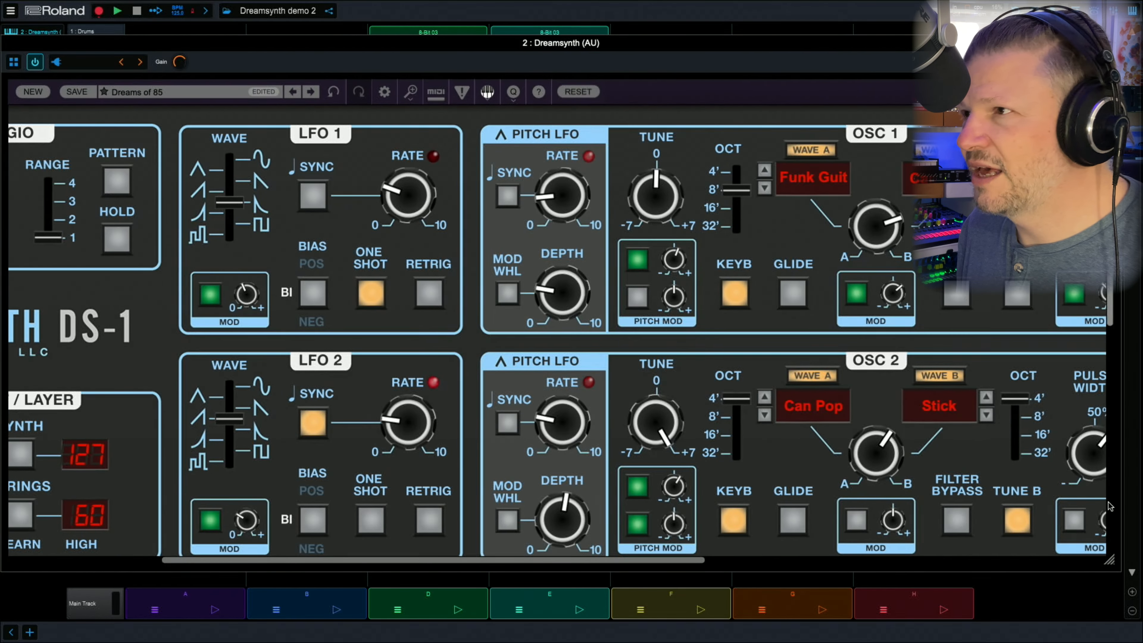
Show and hide the on-screen QWERTY keyboard, and reset the Focus magnification of the synth.
click(487, 92)
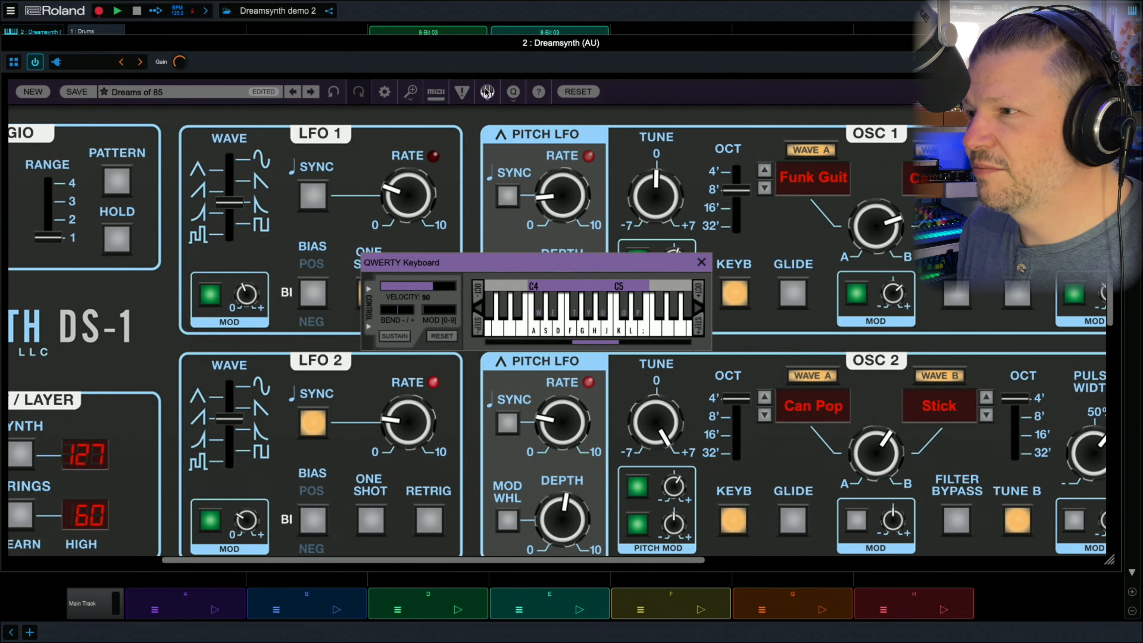
click(487, 92)
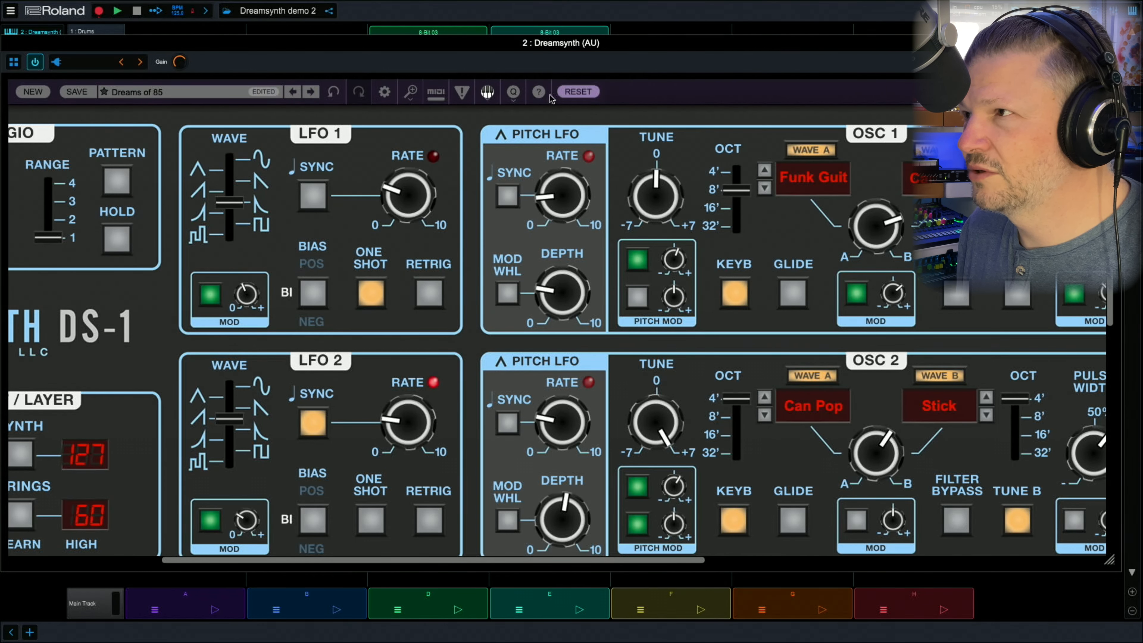
click(563, 92)
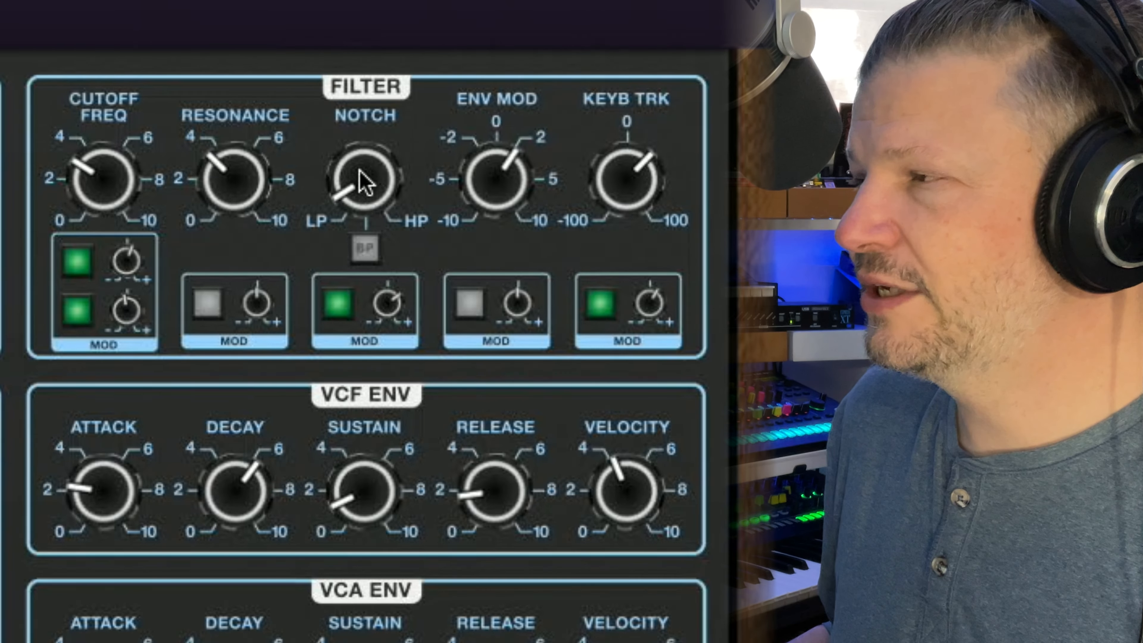
Sweep the filter's Notch control from low-pass to high-pass and back, switching band-pass mode on and off at different settings.
drag(379, 214, 379, 0)
click(358, 255)
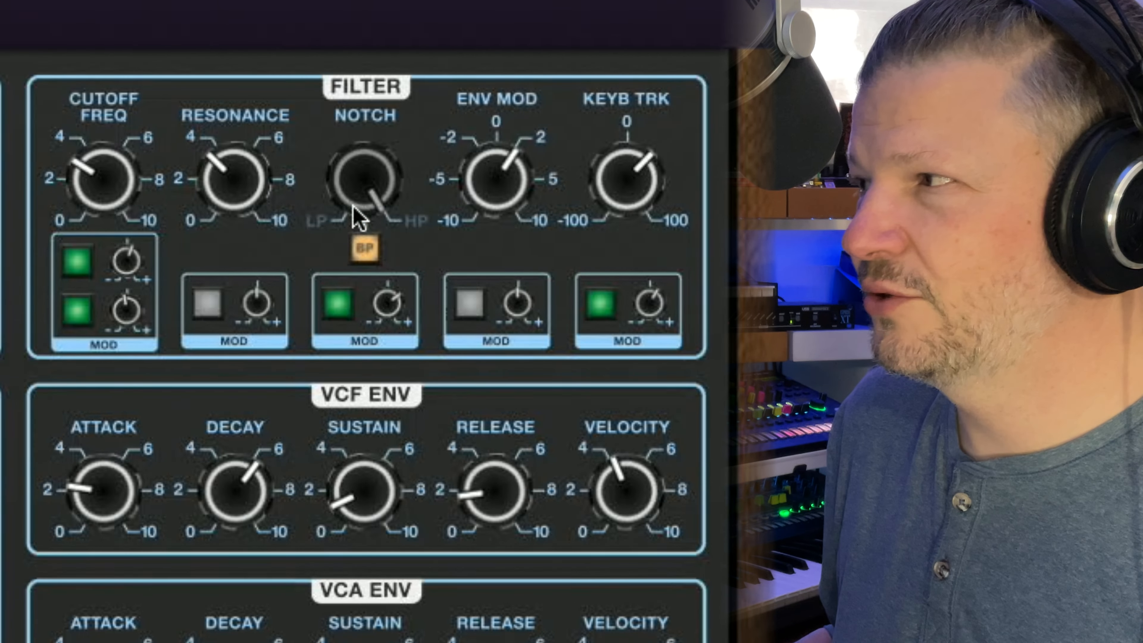
click(358, 254)
drag(363, 183, 365, 245)
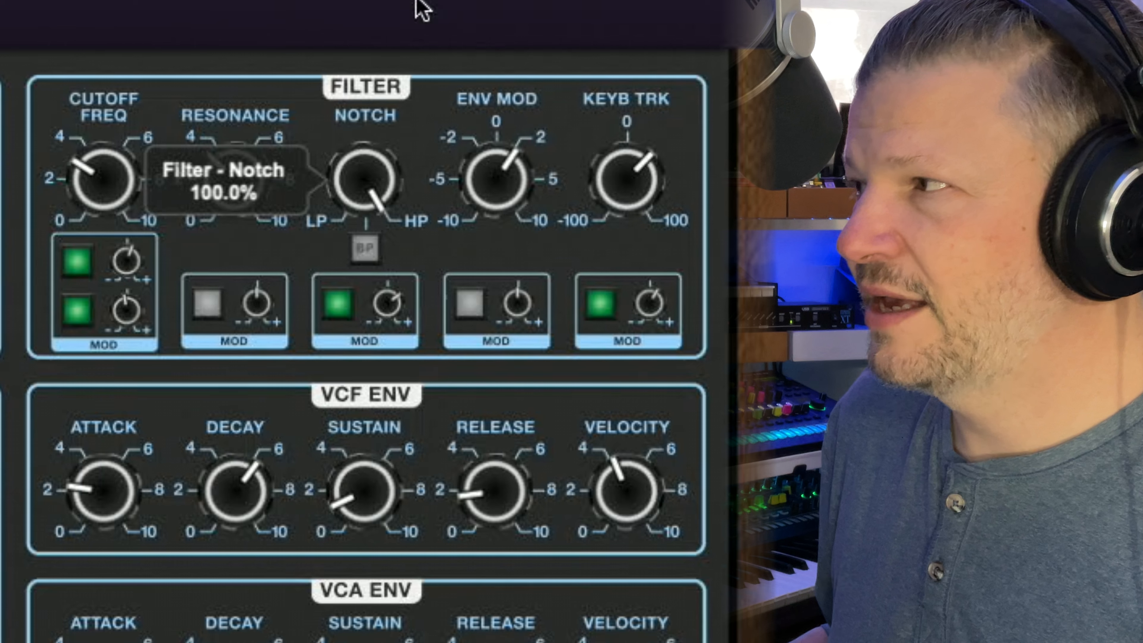
click(364, 249)
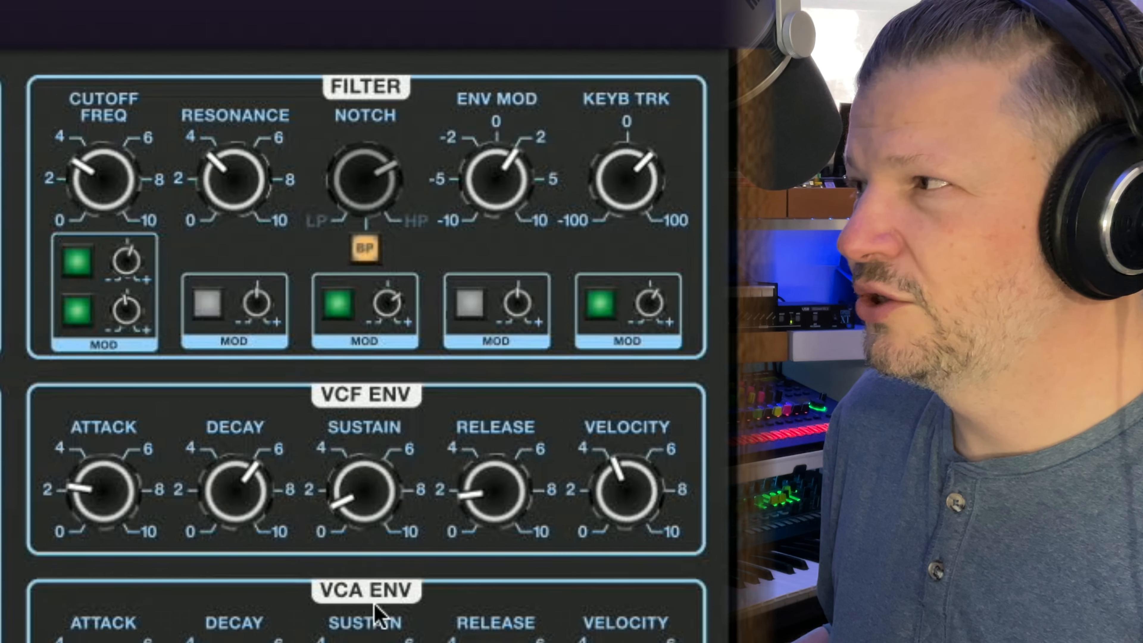
click(367, 254)
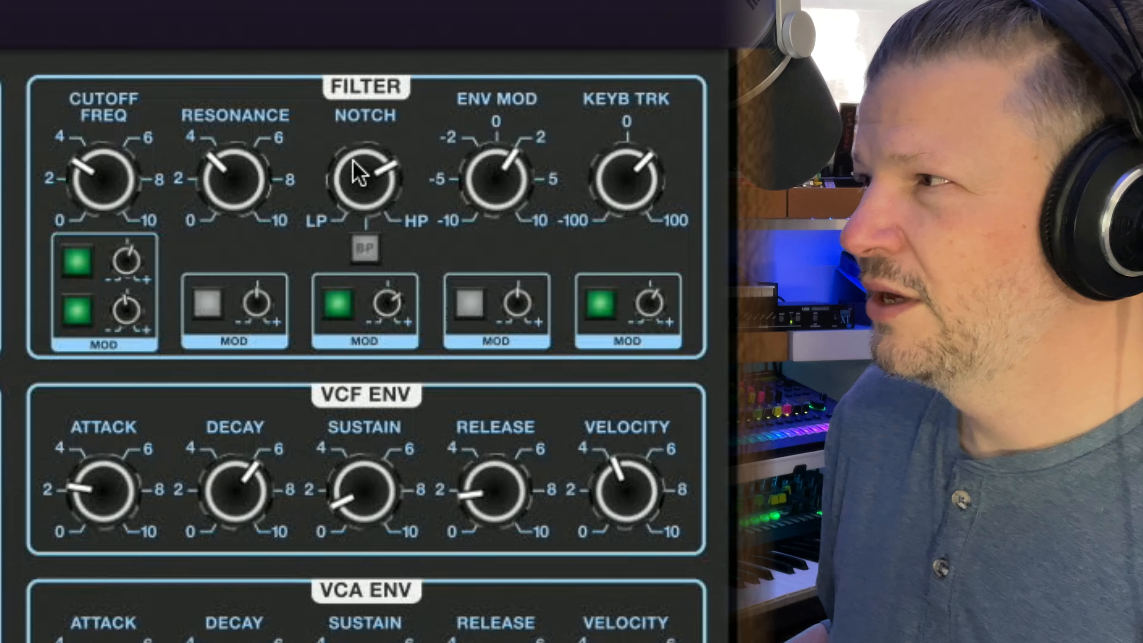
drag(359, 175, 354, 608)
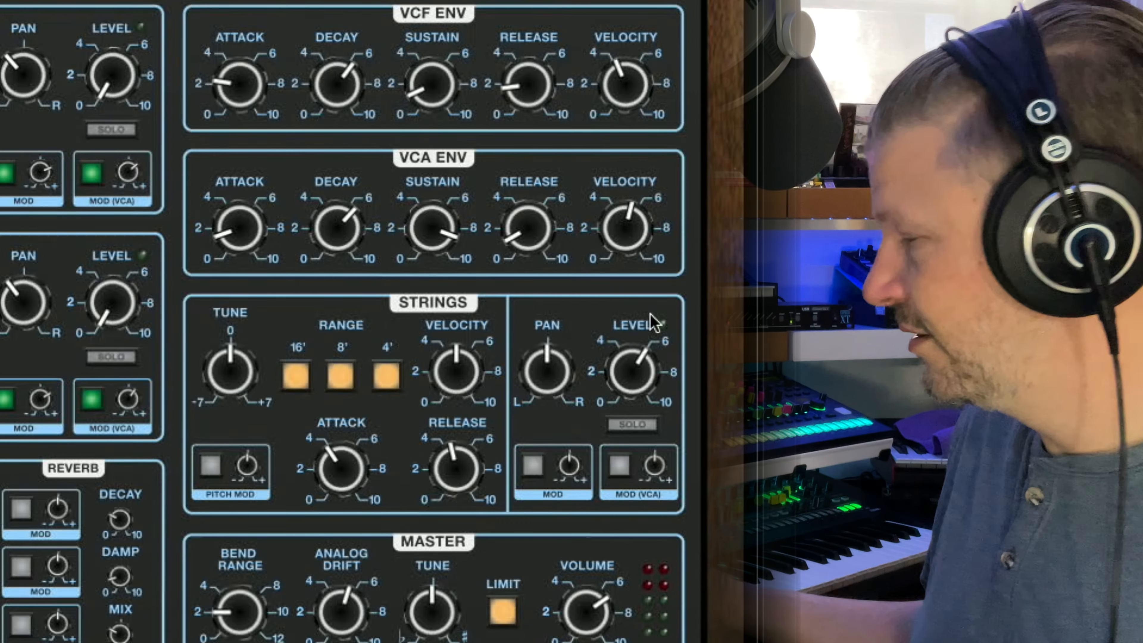
Try a longer Strings attack, and bring the attack to its minimum and the release time to 10.00 ms.
mouse_move(655, 323)
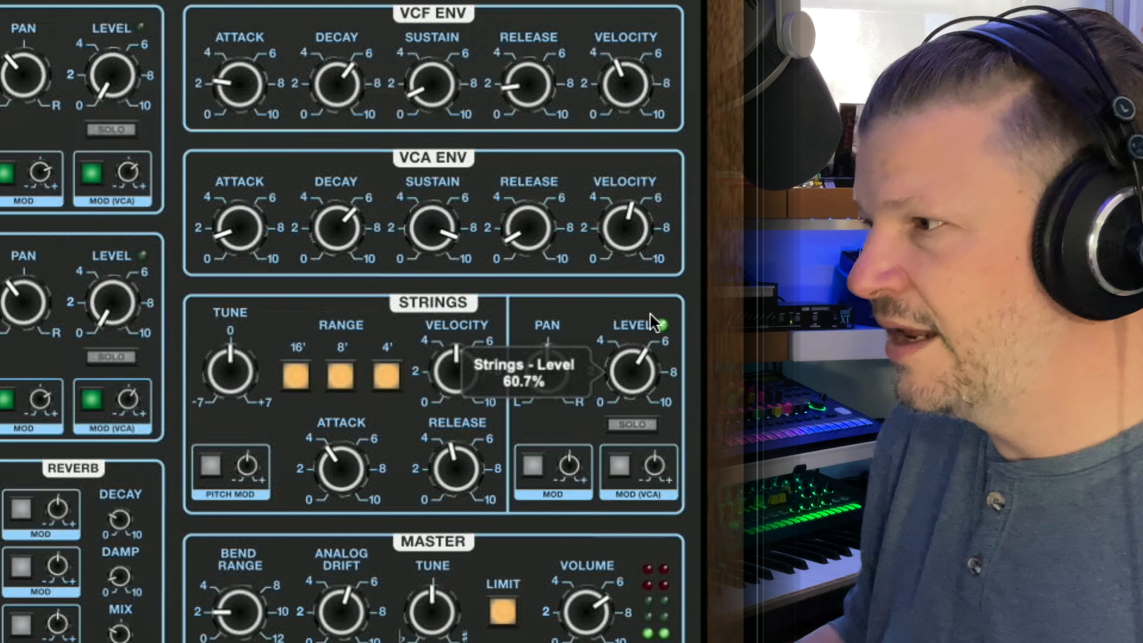
drag(338, 461, 380, 373)
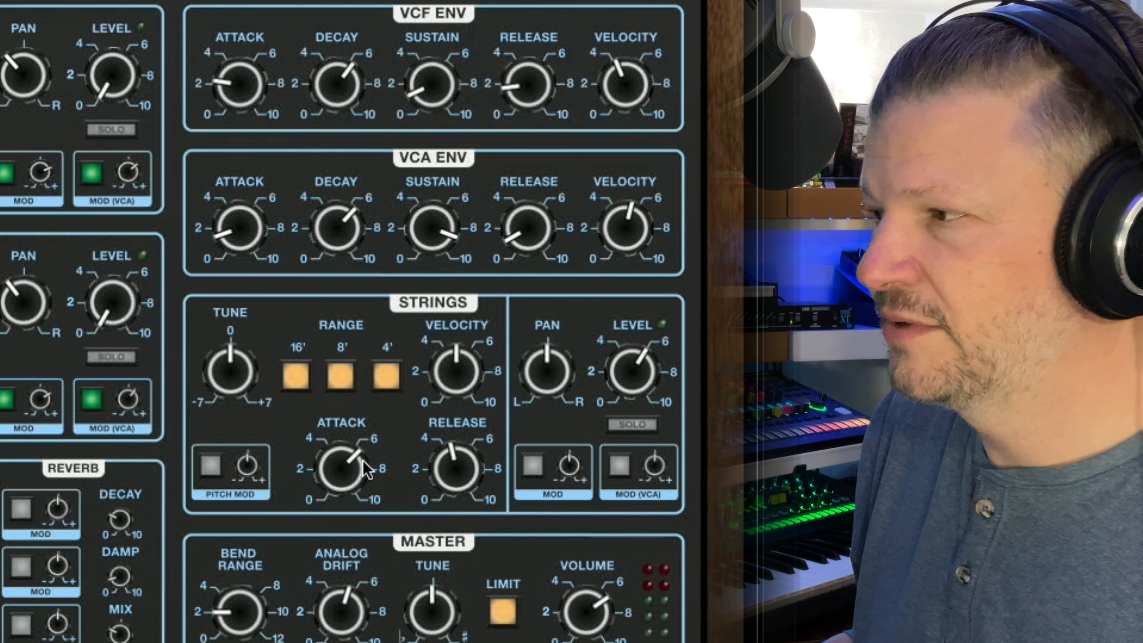
drag(367, 468, 365, 509)
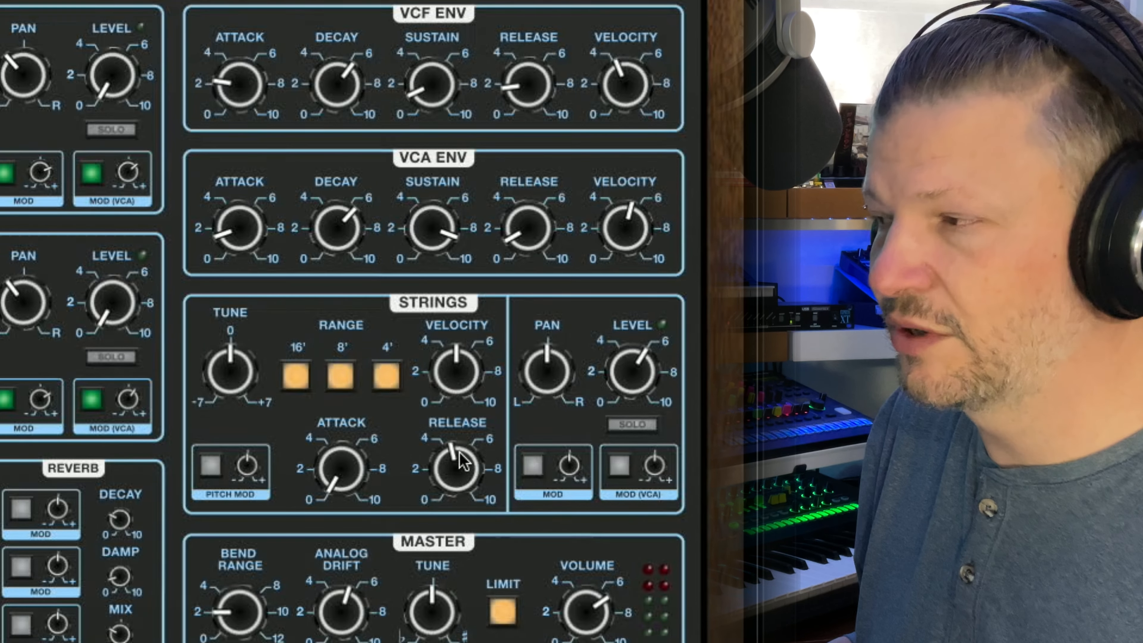
drag(463, 461, 464, 509)
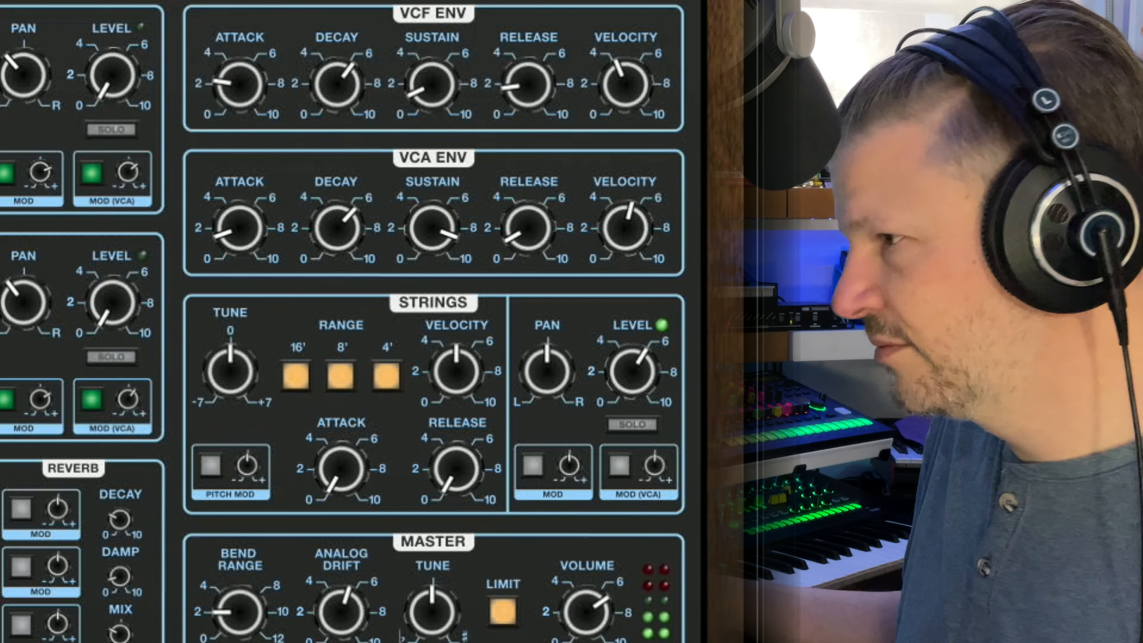
drag(458, 469, 457, 495)
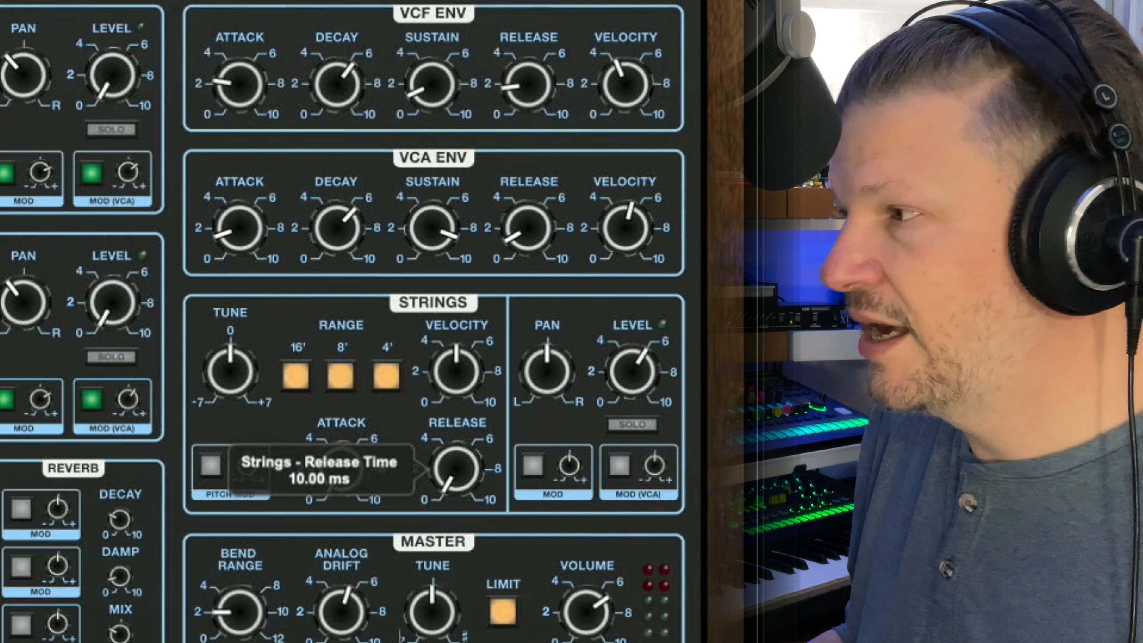
Try different combinations of the Strings 16', 8' and 4' ranges, ending with only 4' enabled.
click(386, 376)
click(343, 374)
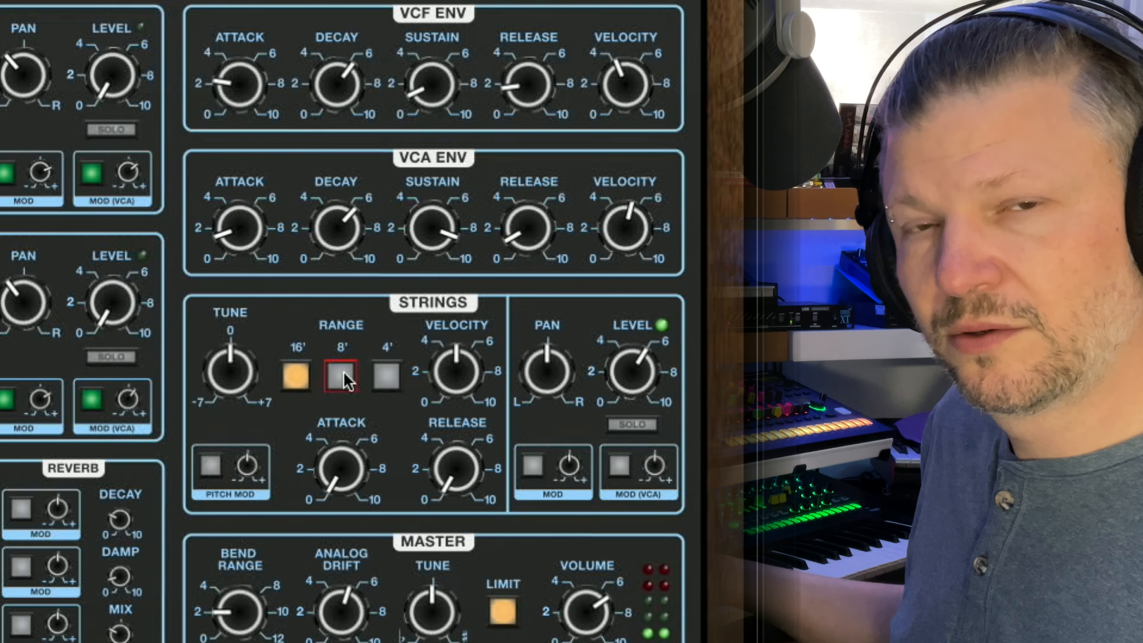
click(344, 376)
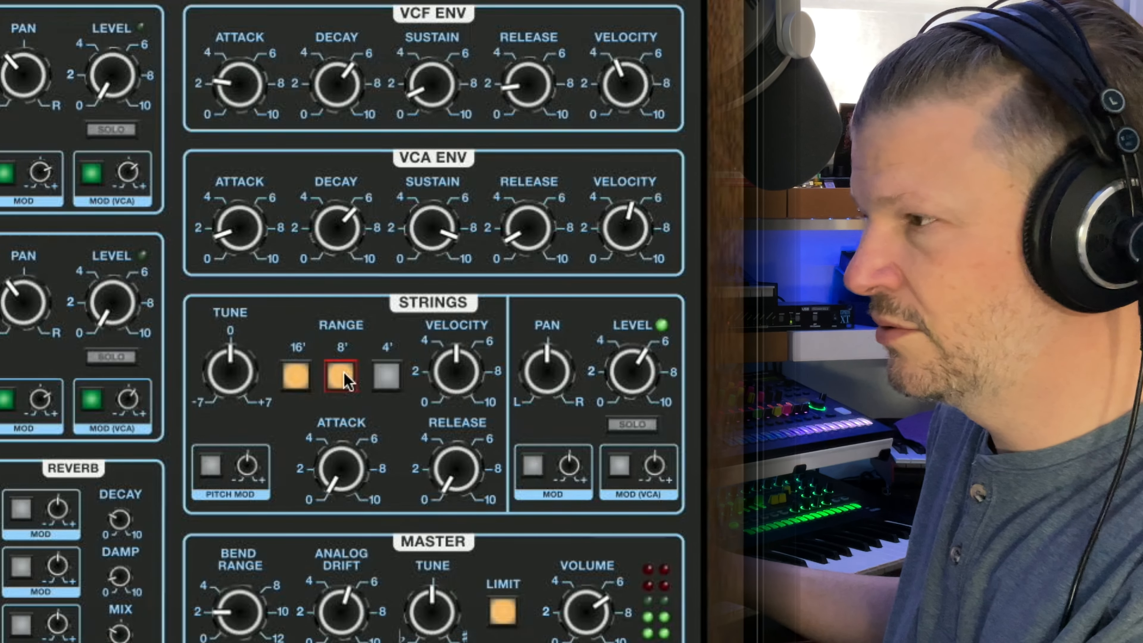
click(306, 372)
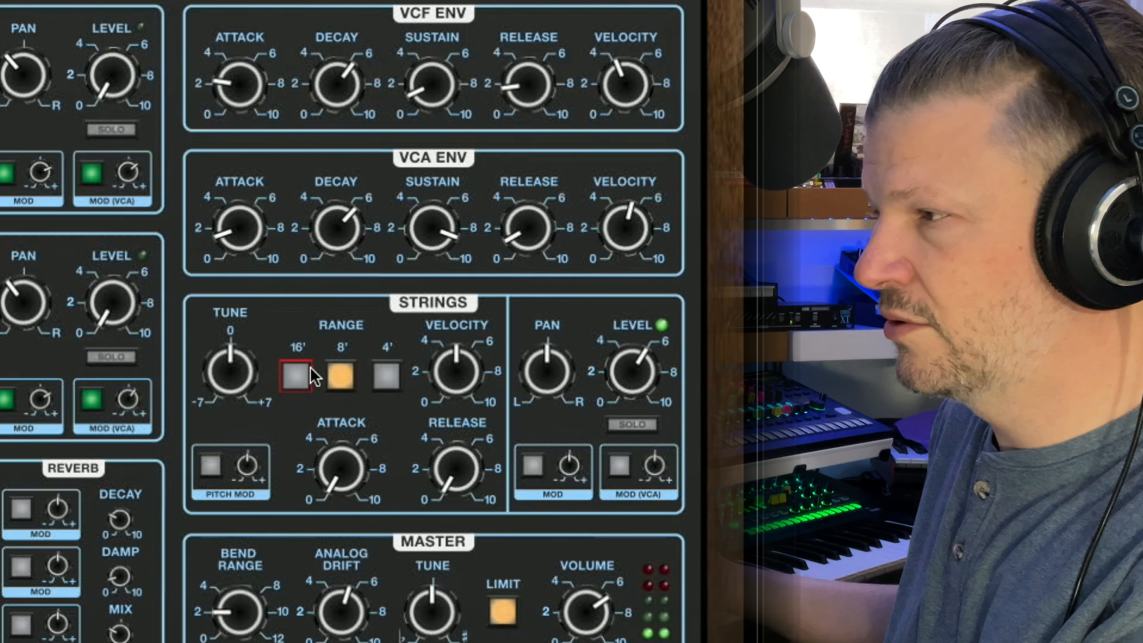
click(382, 375)
click(337, 378)
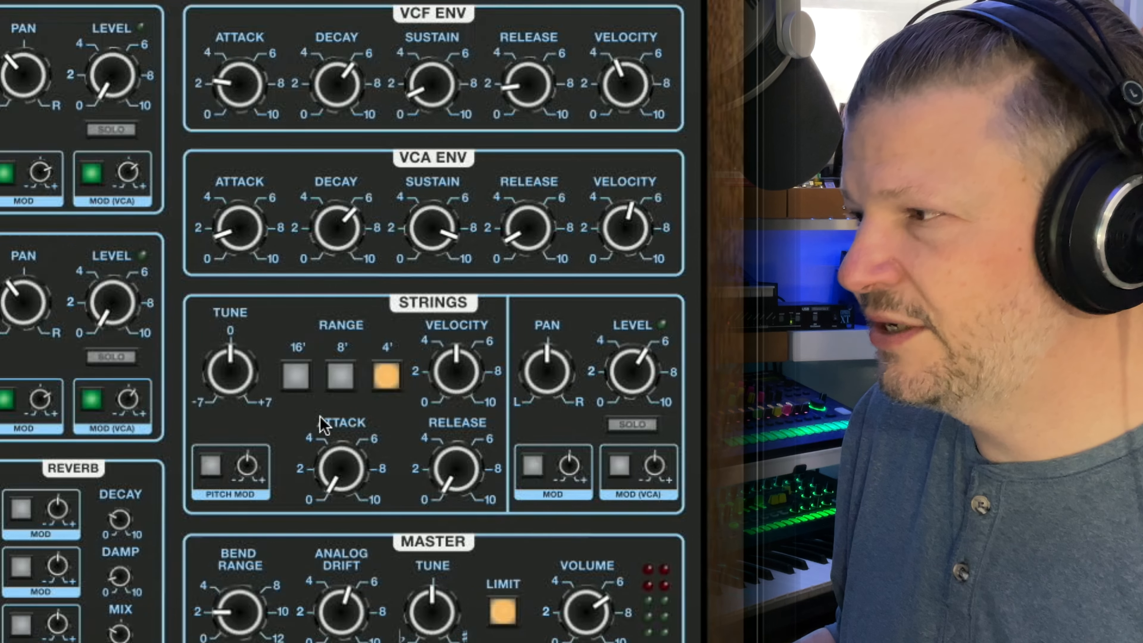
Assign LFO 1 as the Strings pitch modulation source and adjust the pitch modulation amount.
drag(229, 382, 237, 384)
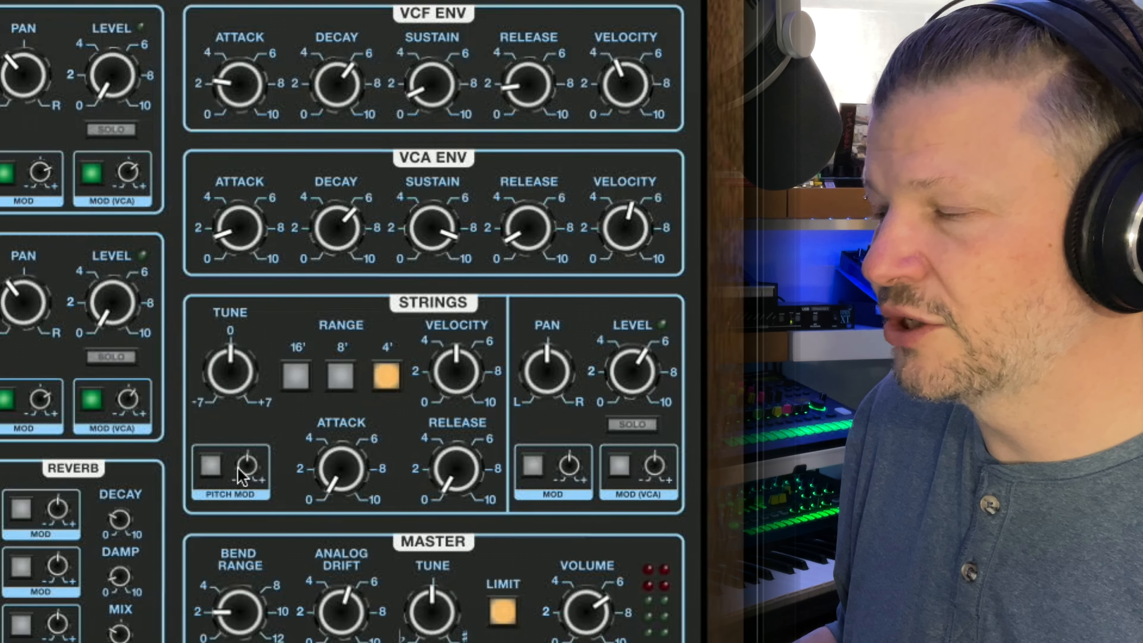
drag(248, 473, 259, 425)
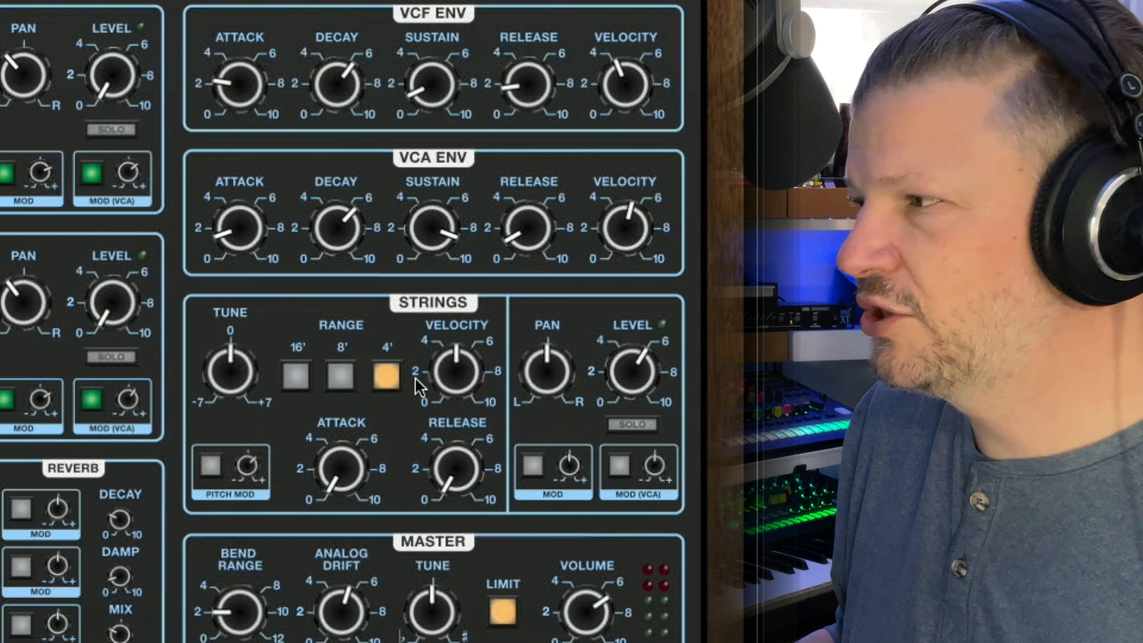
click(210, 468)
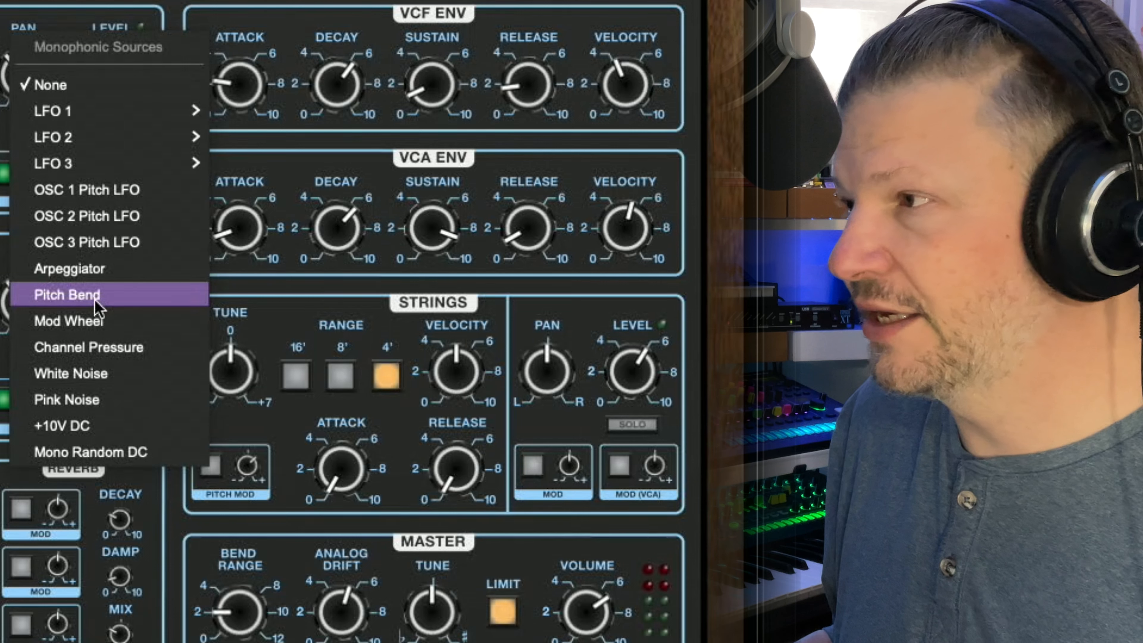
mouse_move(77, 164)
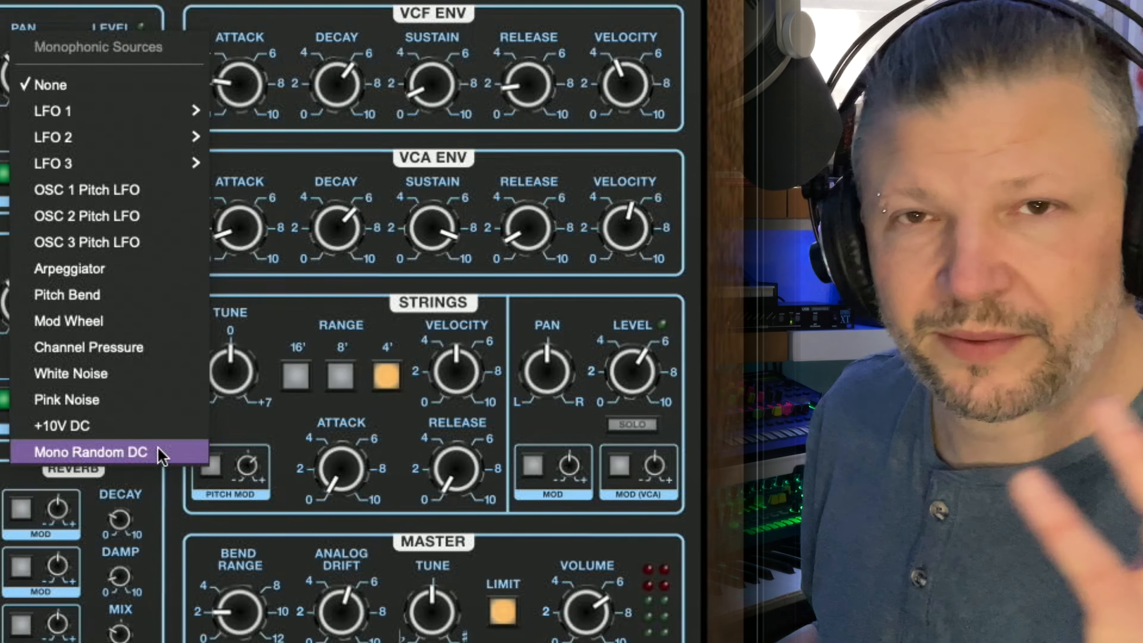
mouse_move(125, 113)
click(258, 104)
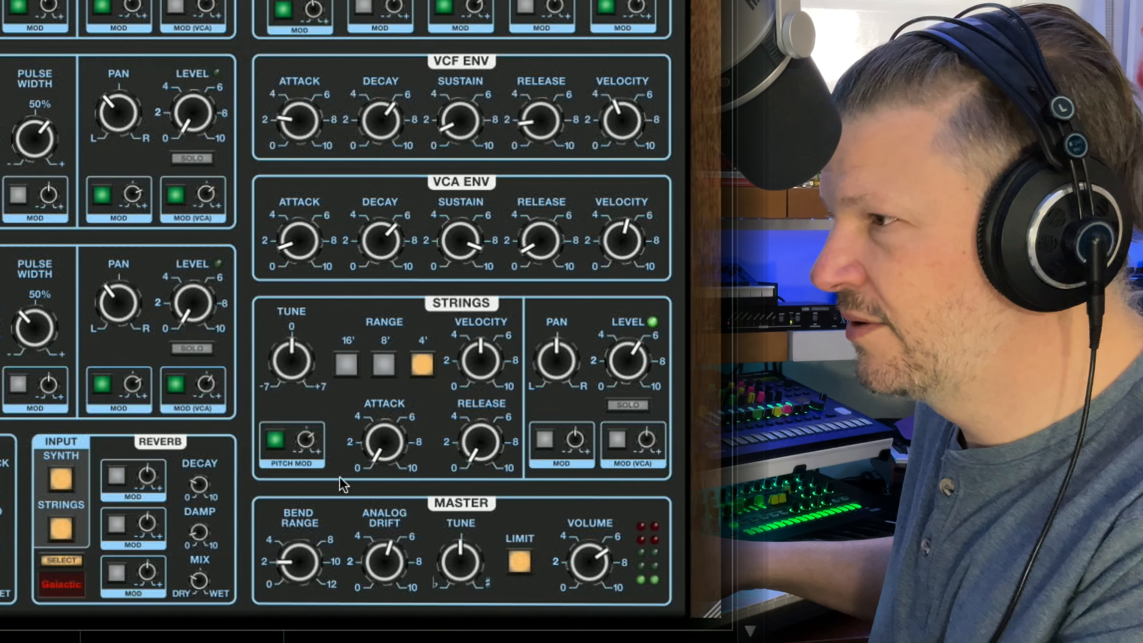
drag(310, 448, 306, 381)
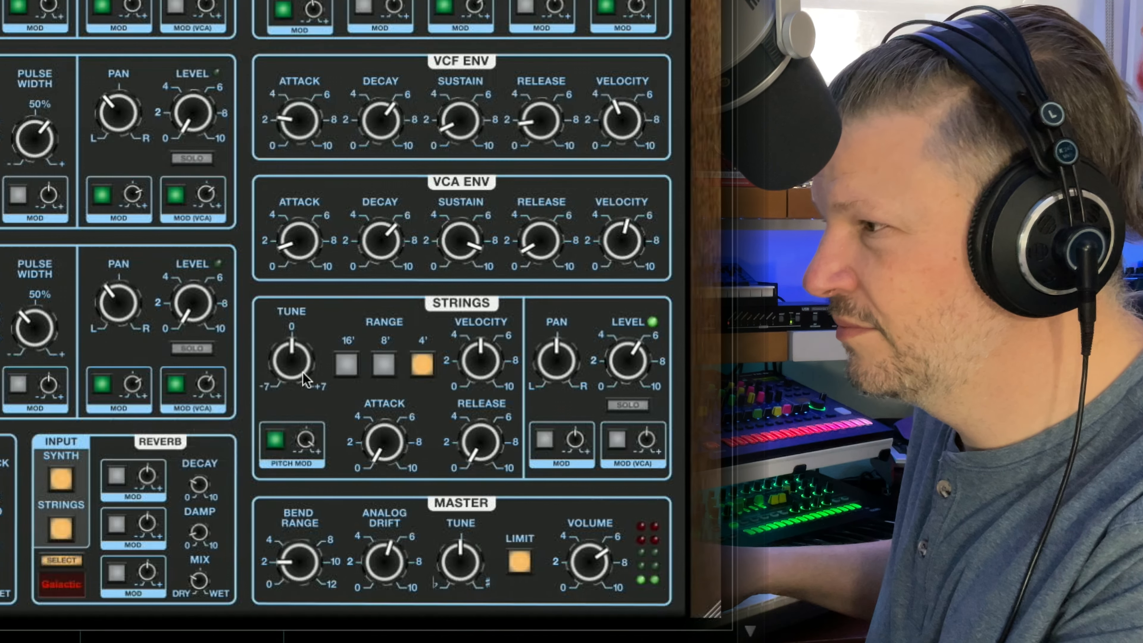
mouse_move(306, 381)
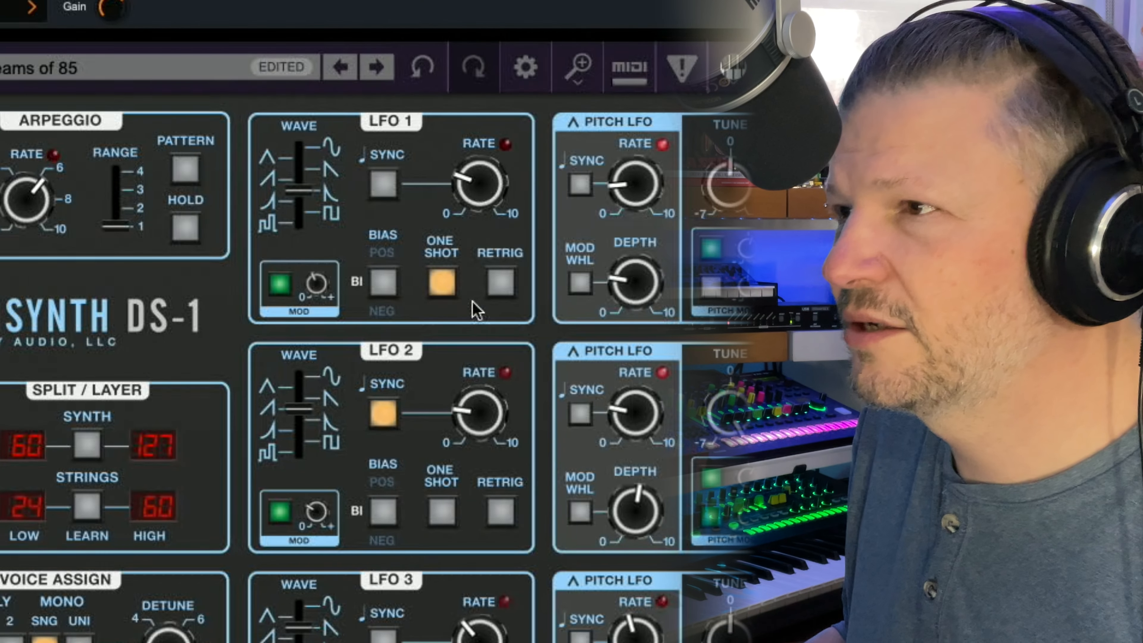
Turn off One Shot for LFO 1 and set its modulation source to None.
click(446, 293)
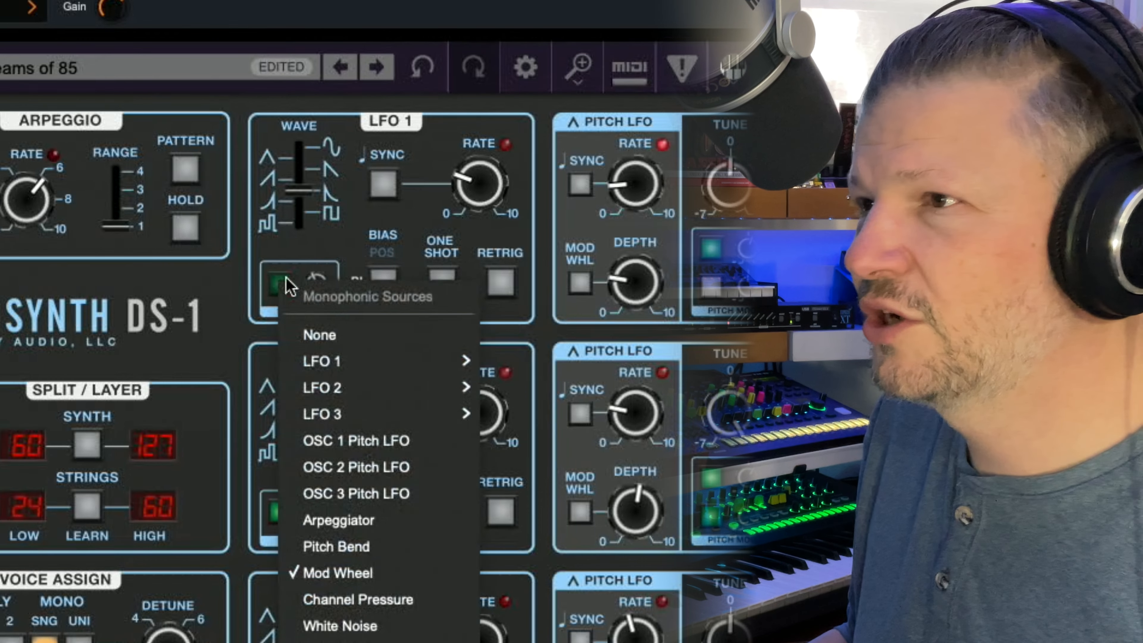
click(291, 284)
click(325, 334)
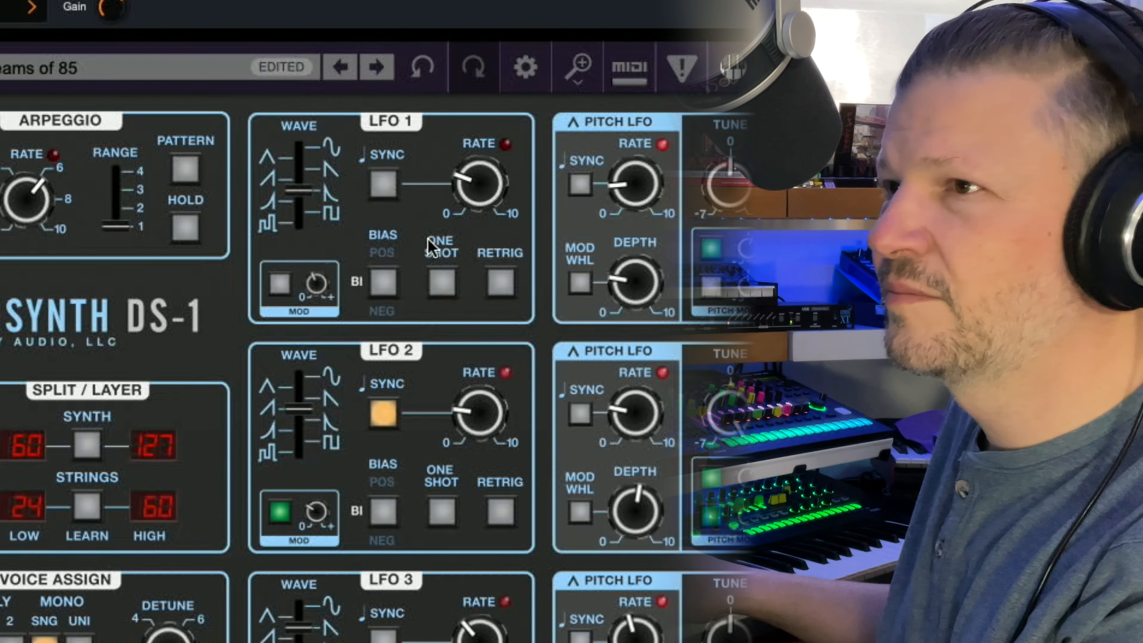
Switch LFO 1 to the triangle wave and raise its rate.
mouse_move(306, 184)
mouse_down()
mouse_move(297, 153)
mouse_move(294, 168)
mouse_up()
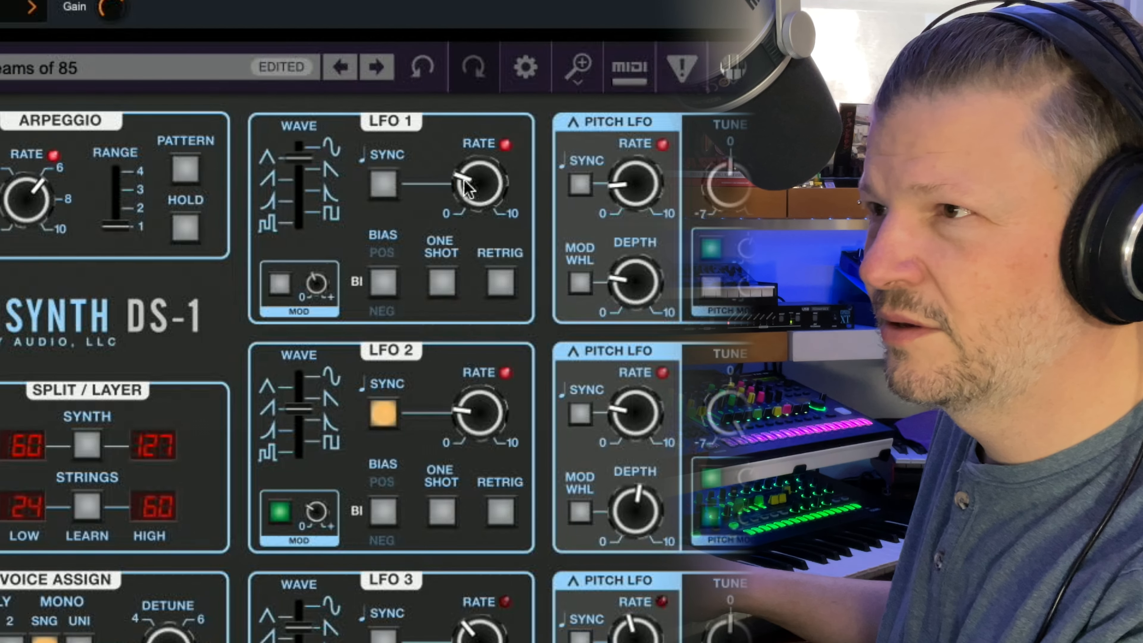
drag(469, 195, 459, 132)
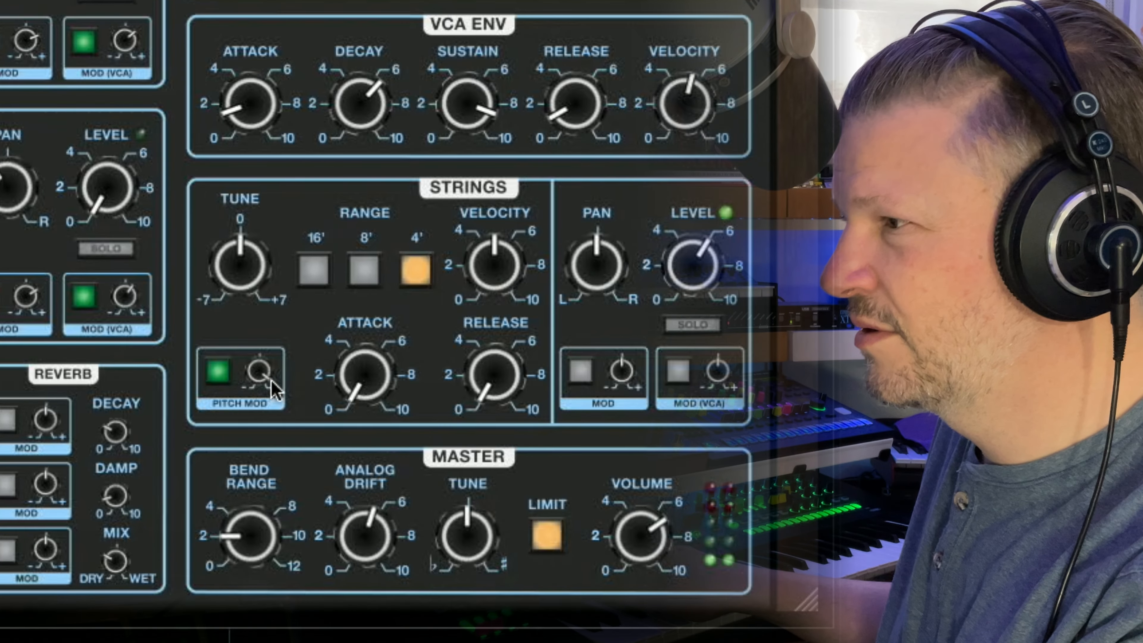
Adjust the Strings pitch modulation amount and set its modulation source to None.
drag(261, 373, 265, 493)
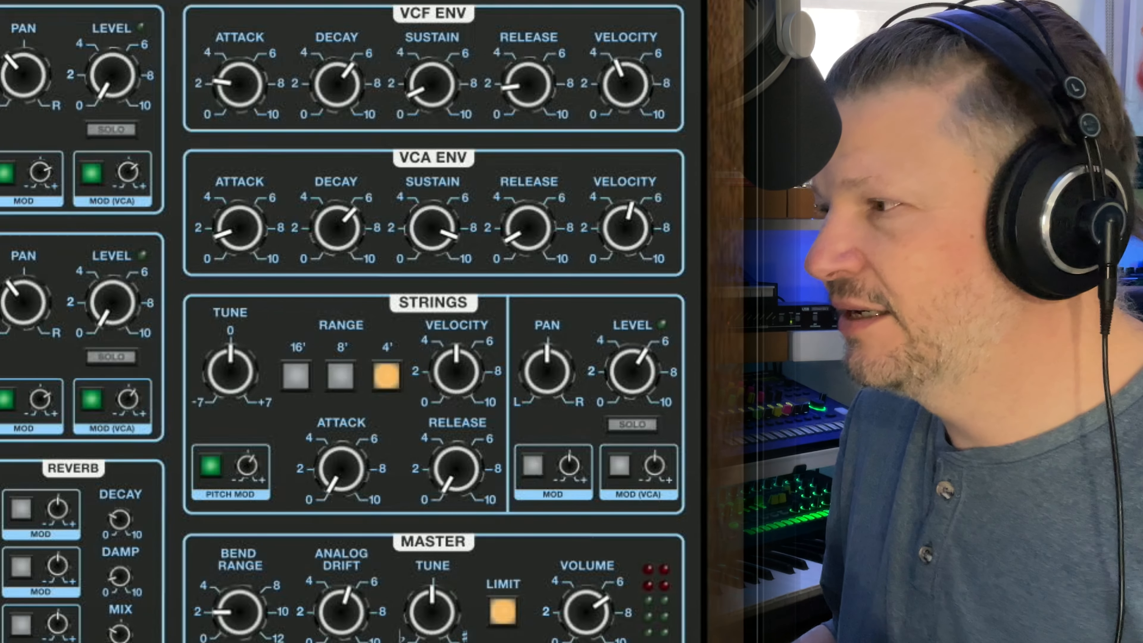
click(211, 463)
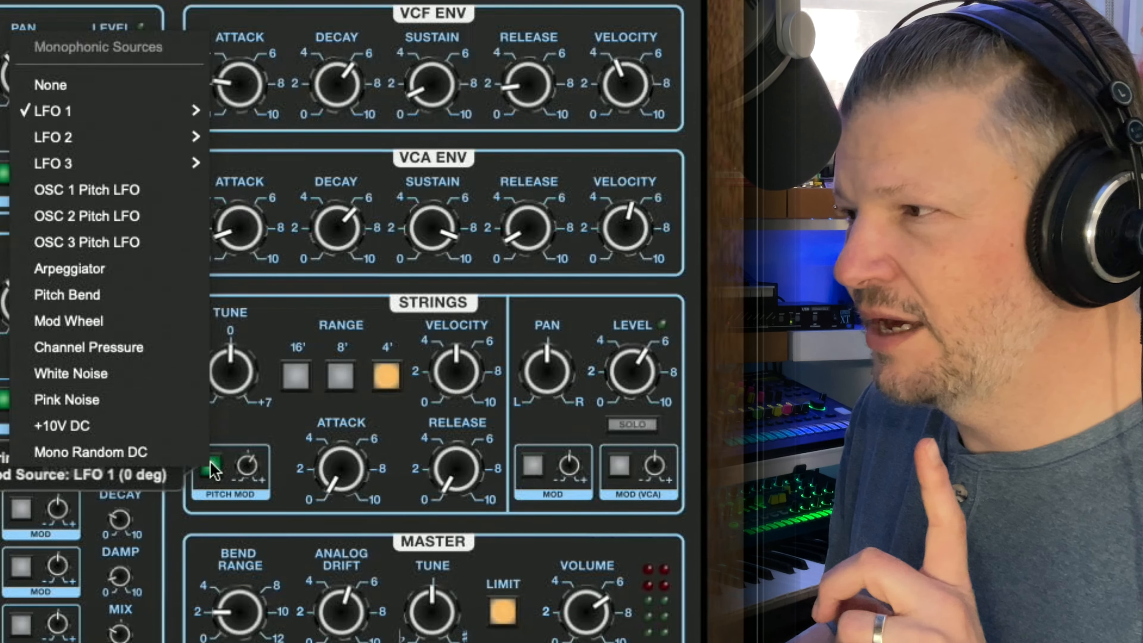
click(100, 83)
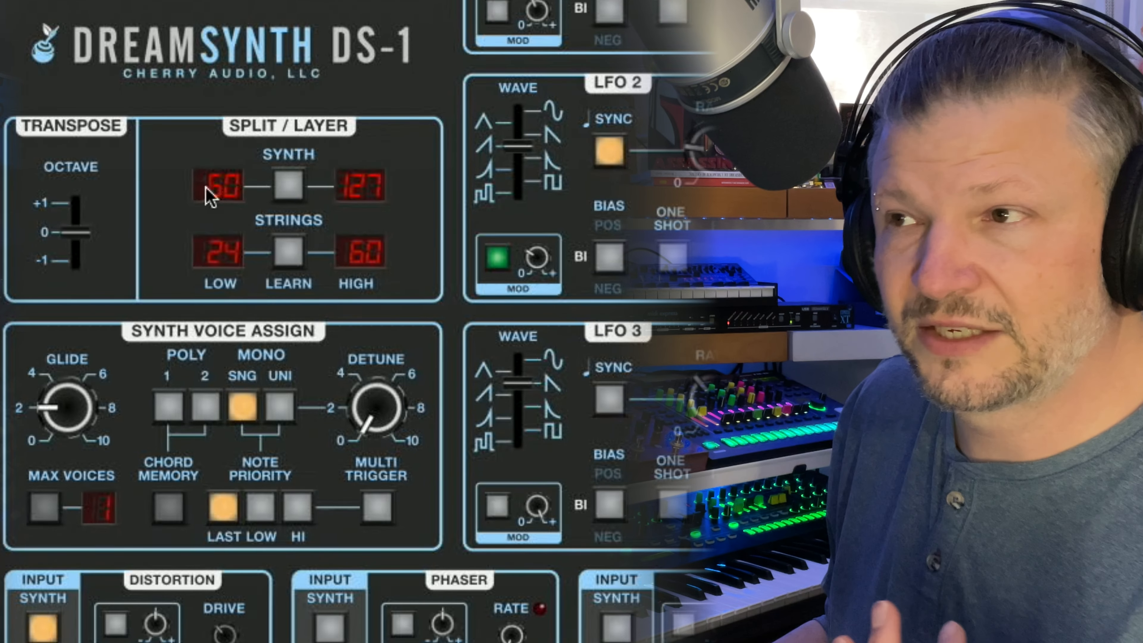
Learn a Synth split range of 48 to 71 from the keyboard and view the note choices for the Strings high limit.
click(288, 186)
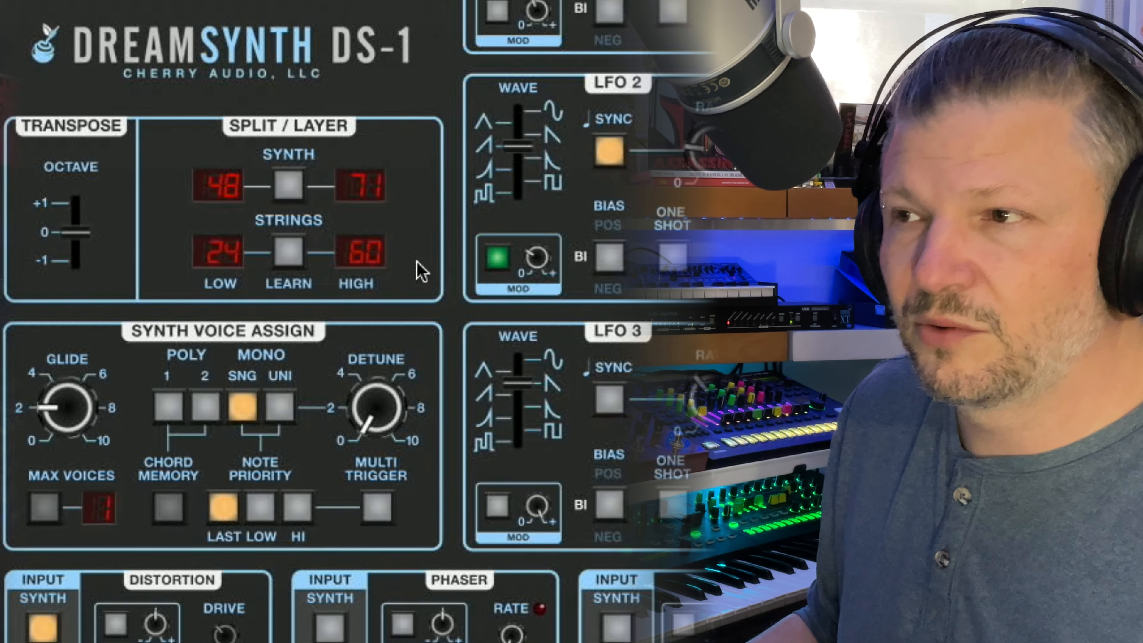
click(380, 254)
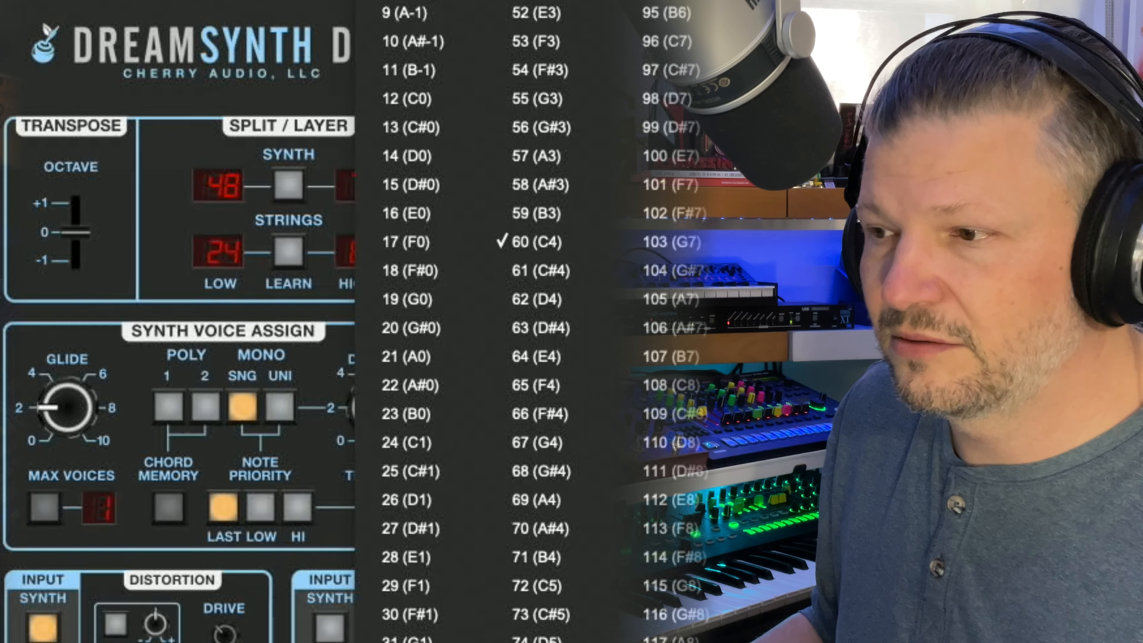
click(245, 298)
Set the Synth split range to 61 (C#4) through 127, and start Learn for the Strings range.
click(229, 191)
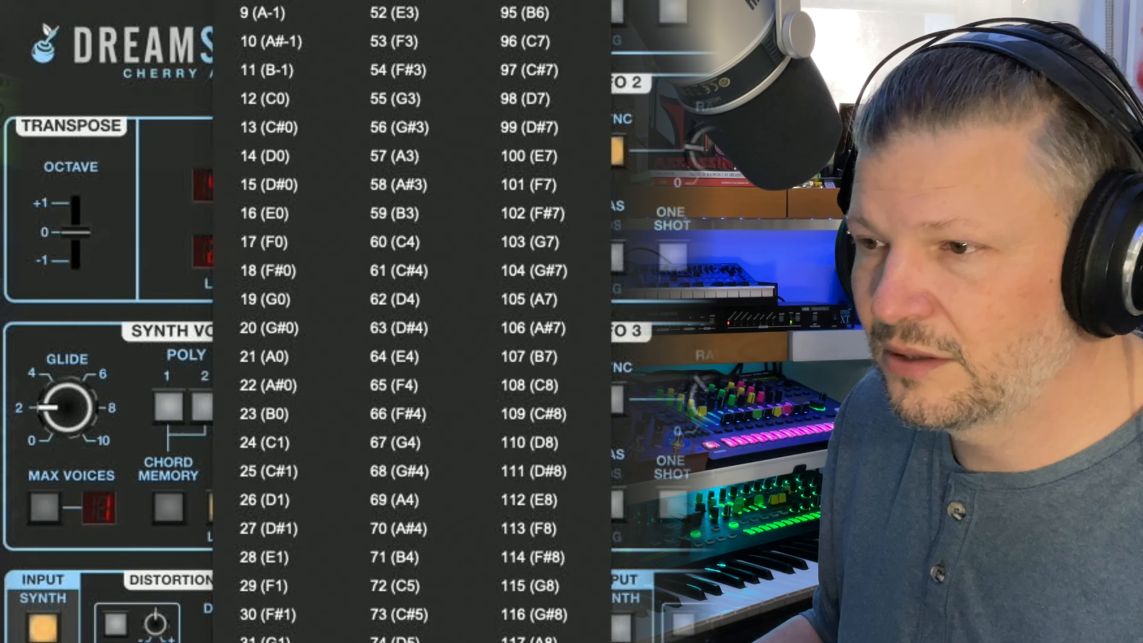
click(432, 280)
click(358, 187)
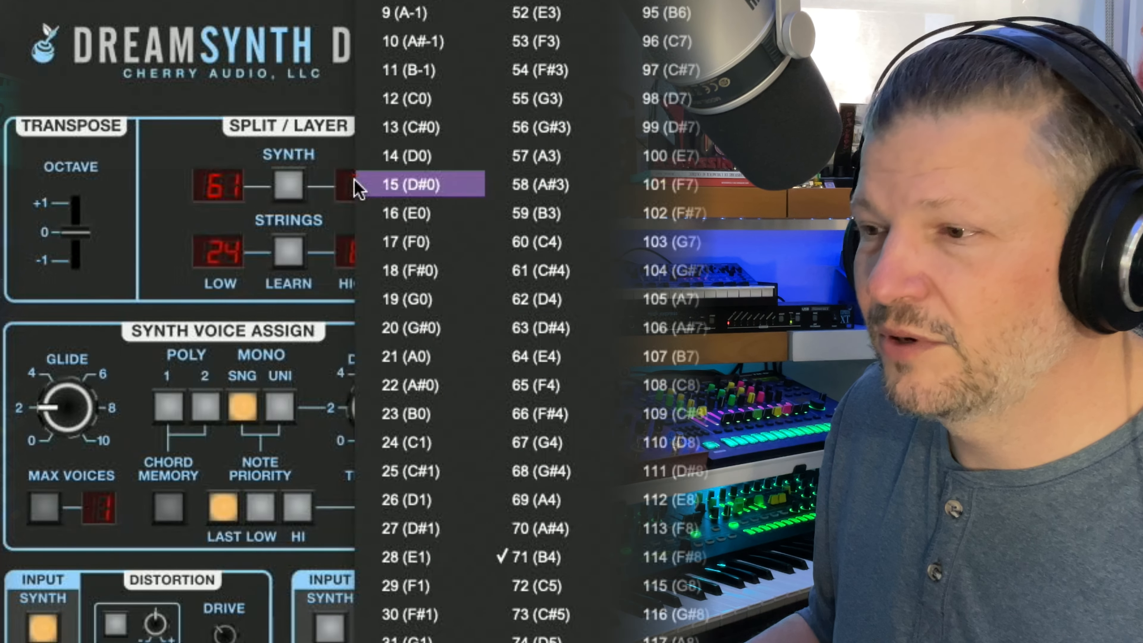
click(671, 642)
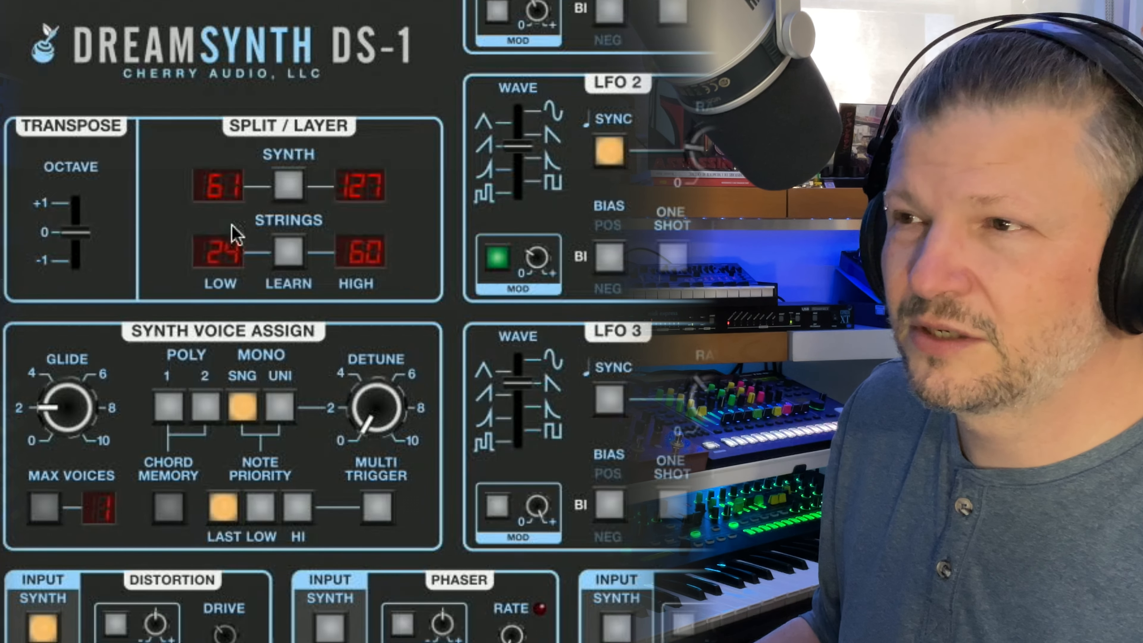
click(300, 259)
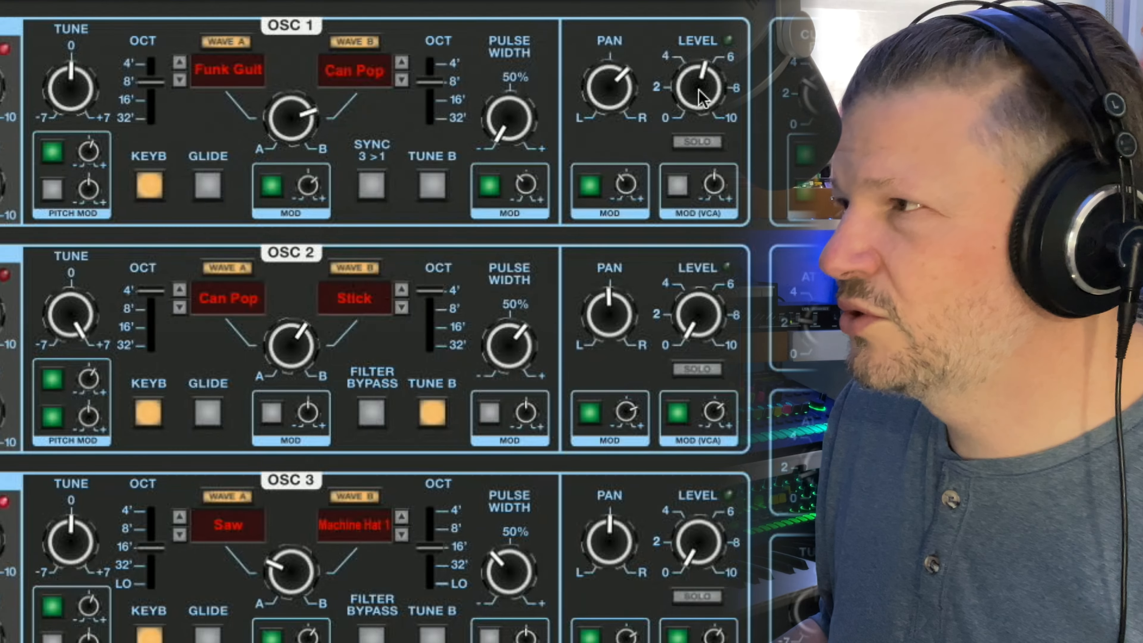
Toggle Solo for OSC 1.
mouse_move(704, 77)
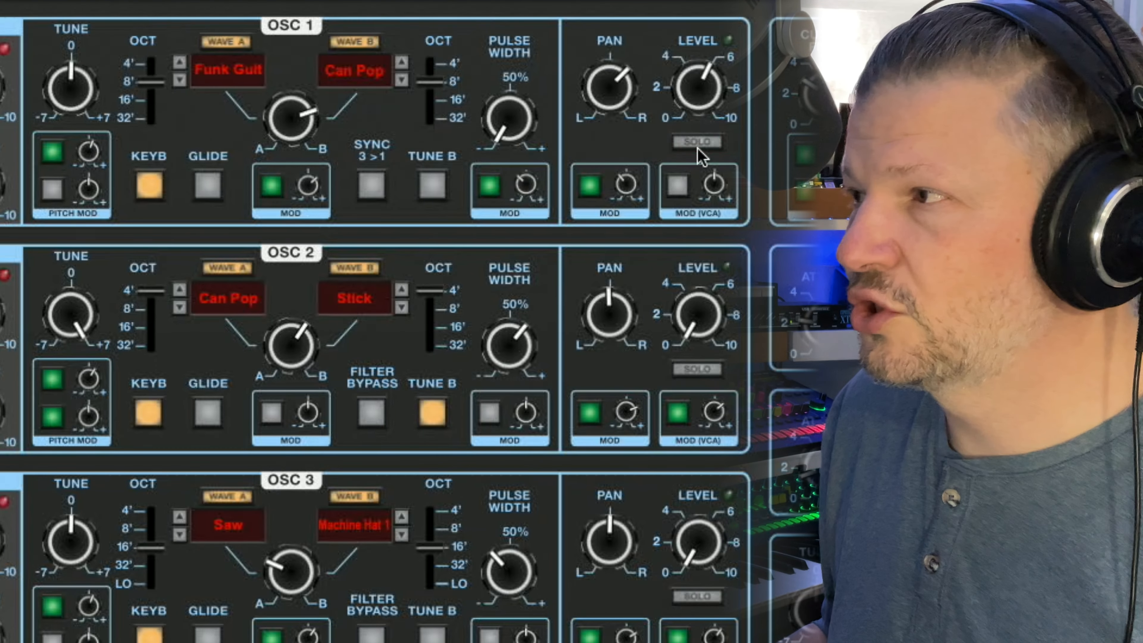
click(698, 145)
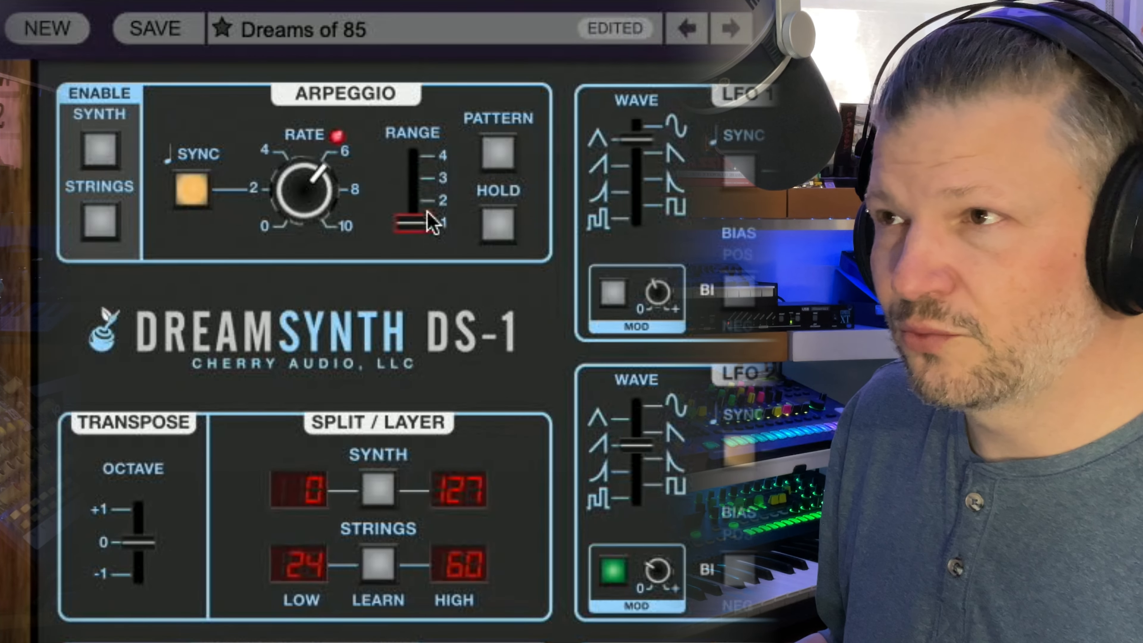
Try out the arpeggio's range, pattern options and Hold, leaving the range at 1, the pattern at Up/Down and Hold off.
mouse_move(432, 223)
mouse_down()
mouse_move(418, 145)
mouse_move(421, 221)
mouse_up()
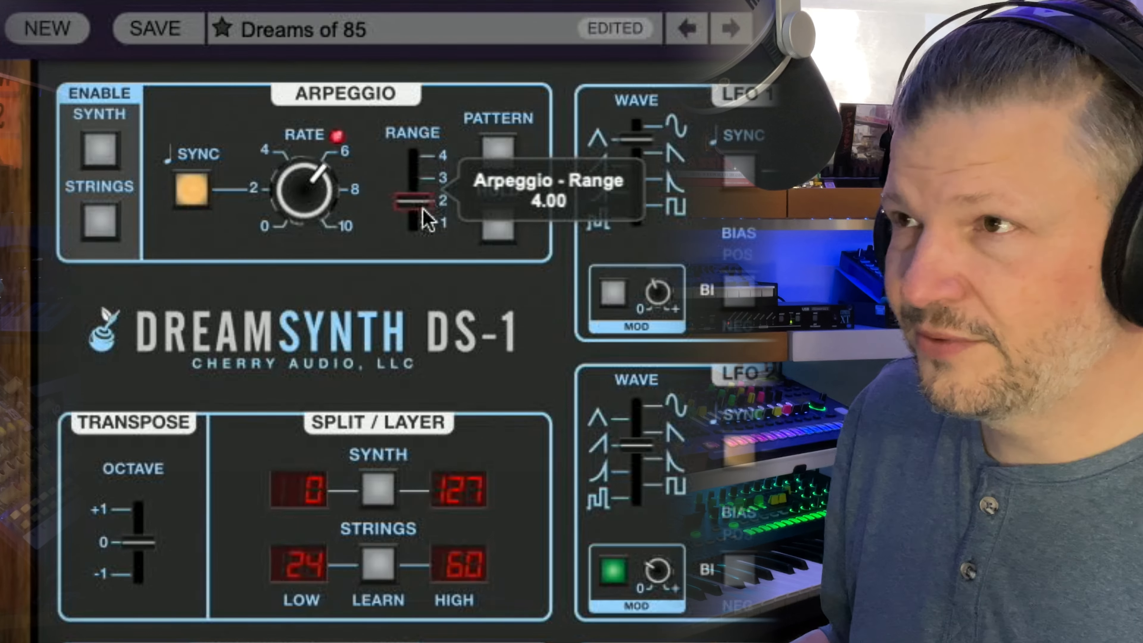
click(506, 137)
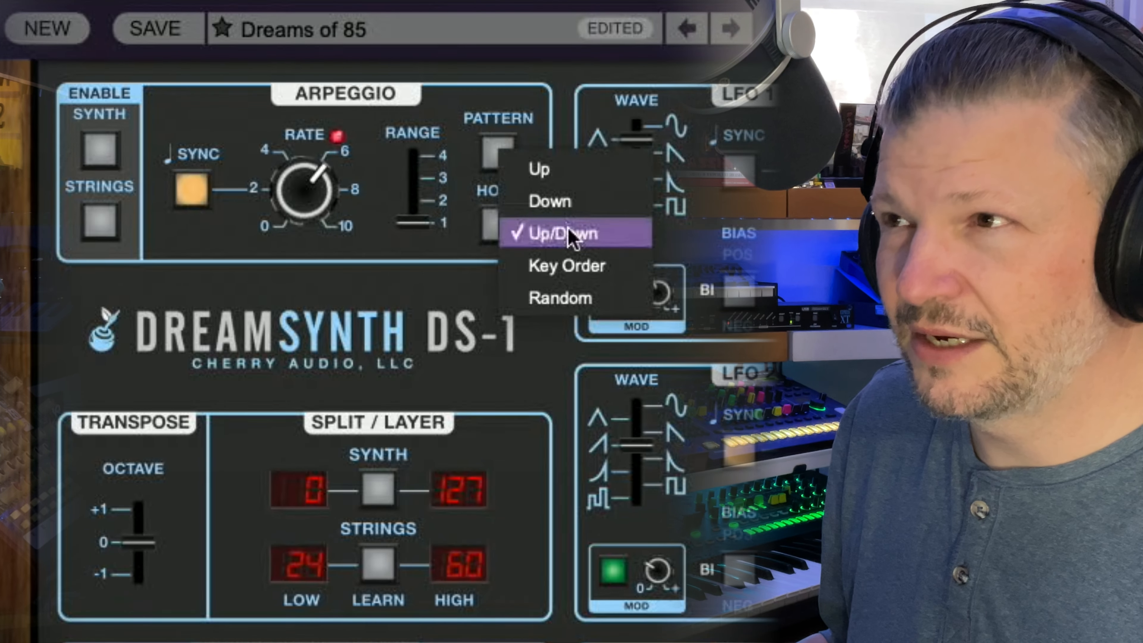
click(444, 129)
click(497, 226)
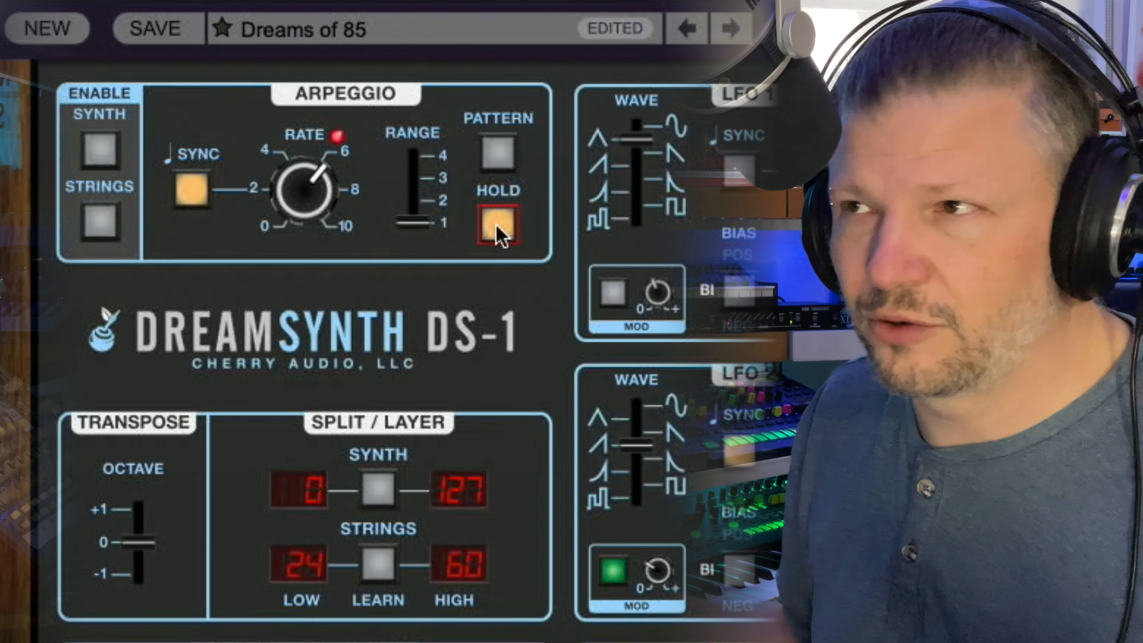
click(499, 227)
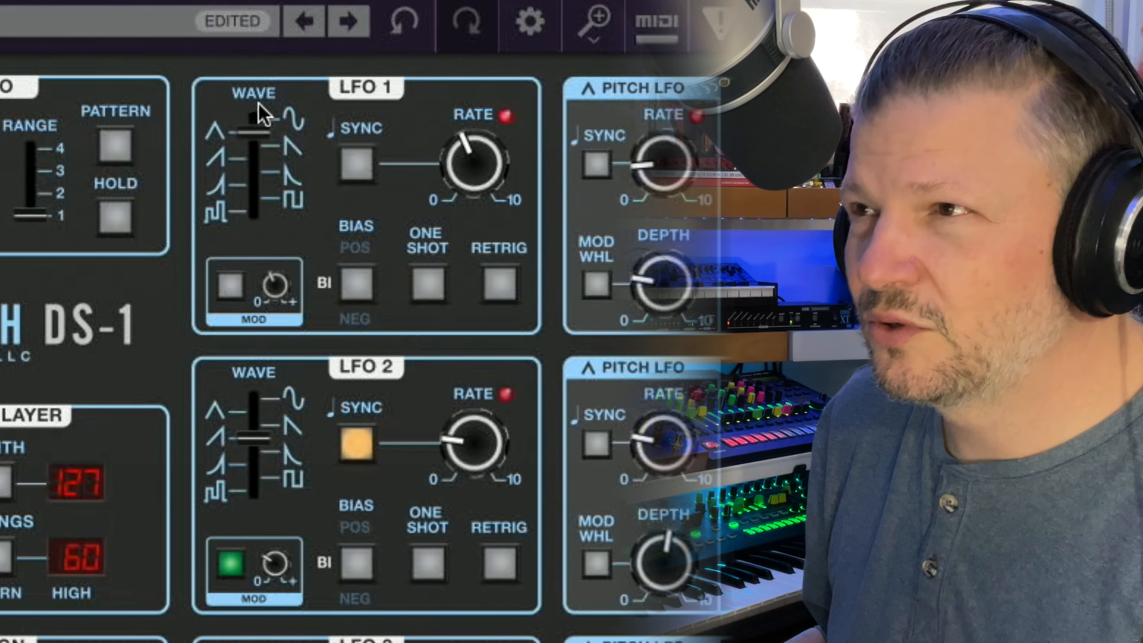
Set LFO 1's wave to sine.
drag(263, 116, 266, 92)
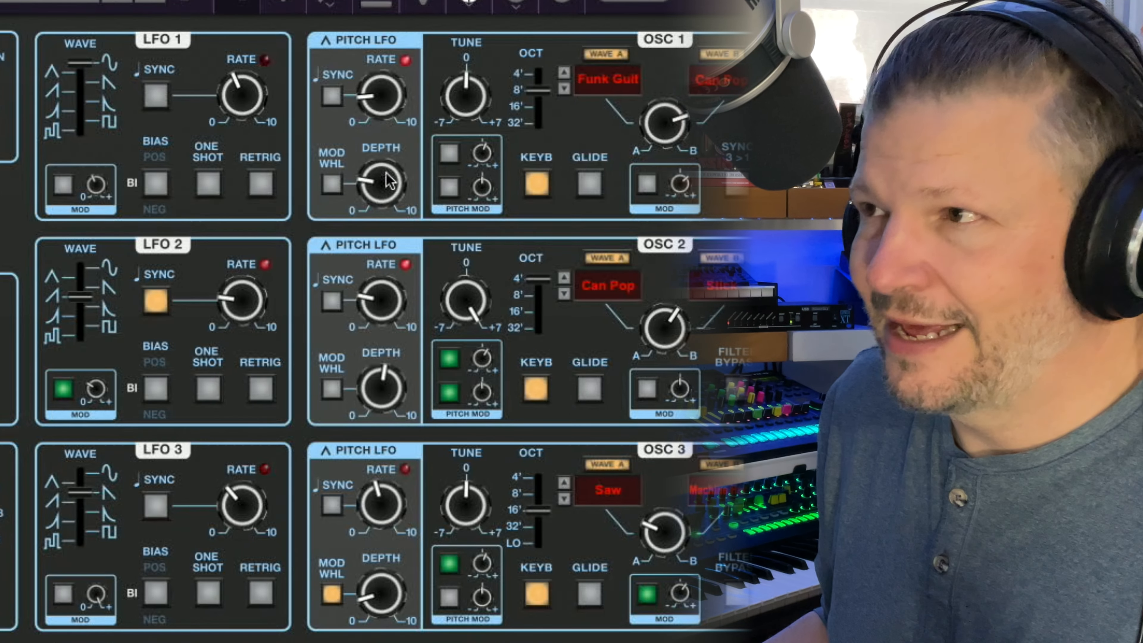
Switch mod wheel control of the OSC 1 pitch LFO depth on and off, and view the modulation sources for OSC 1's wave mix.
mouse_move(379, 166)
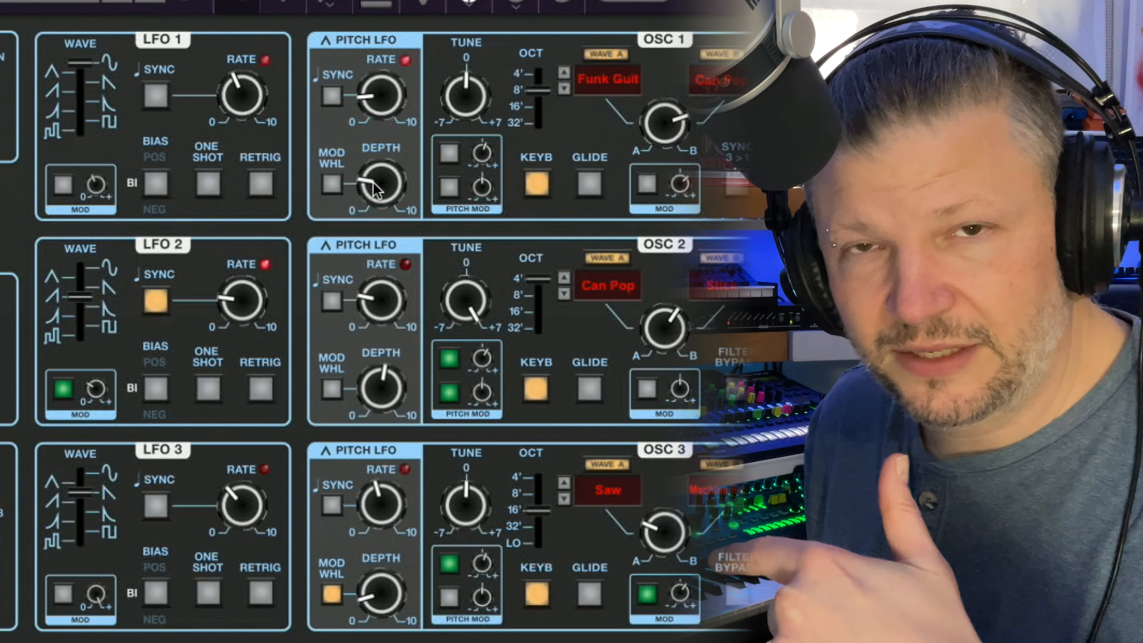
mouse_move(375, 191)
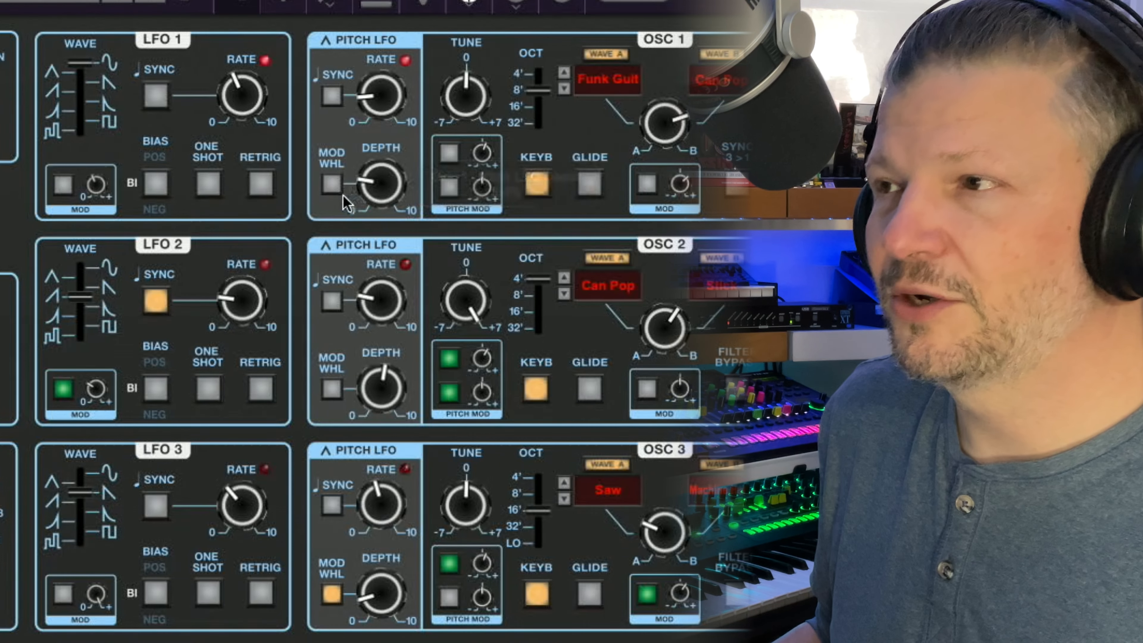
click(332, 184)
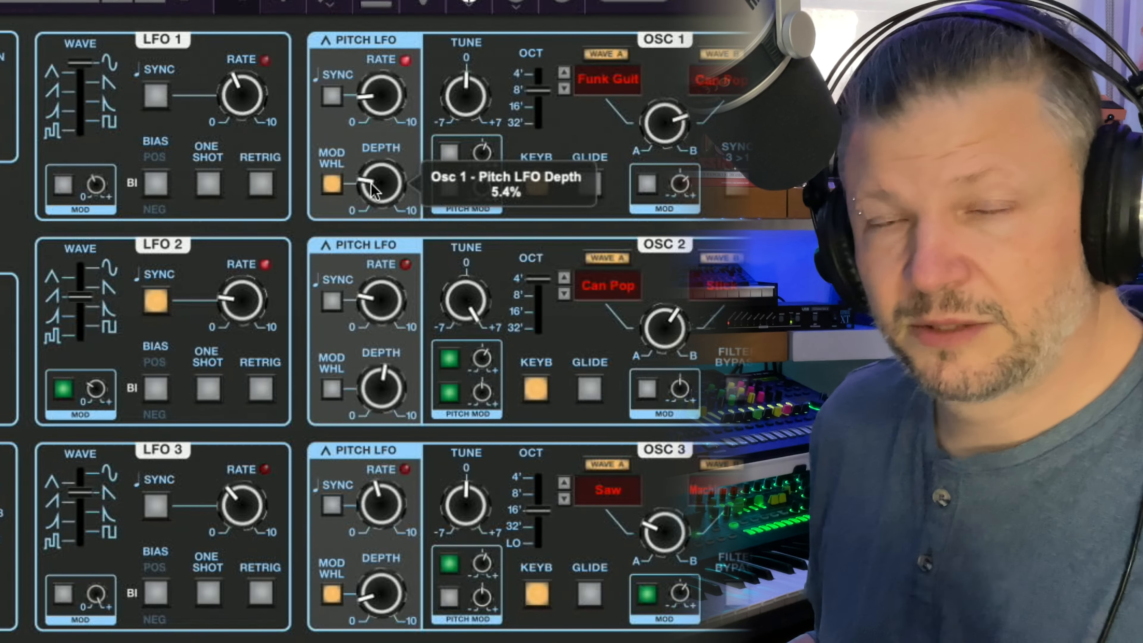
click(333, 185)
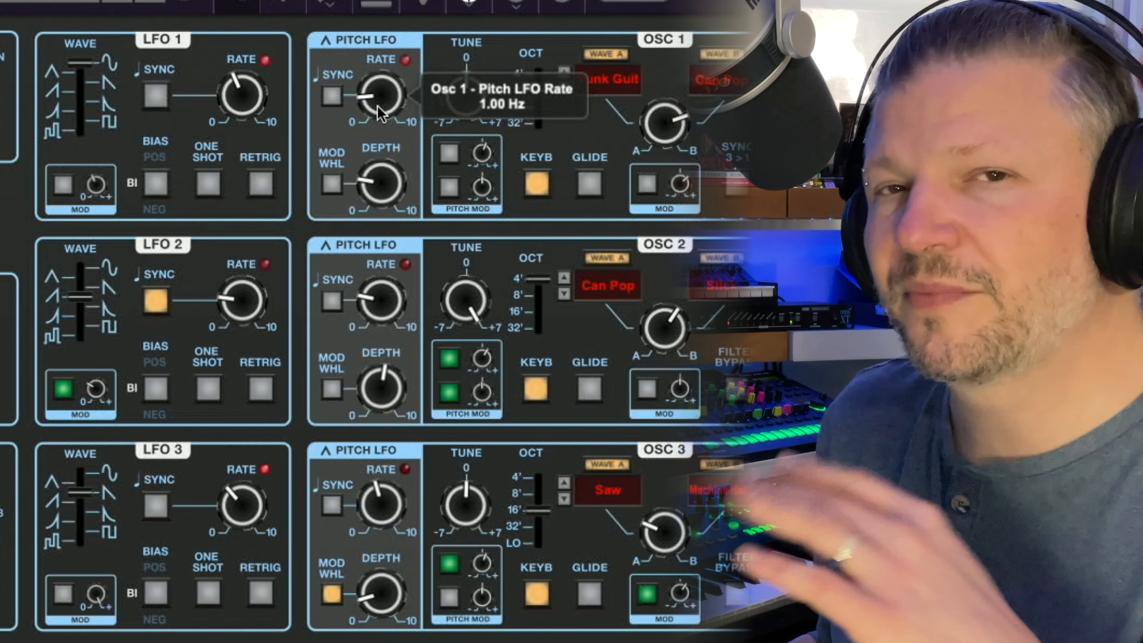
click(647, 185)
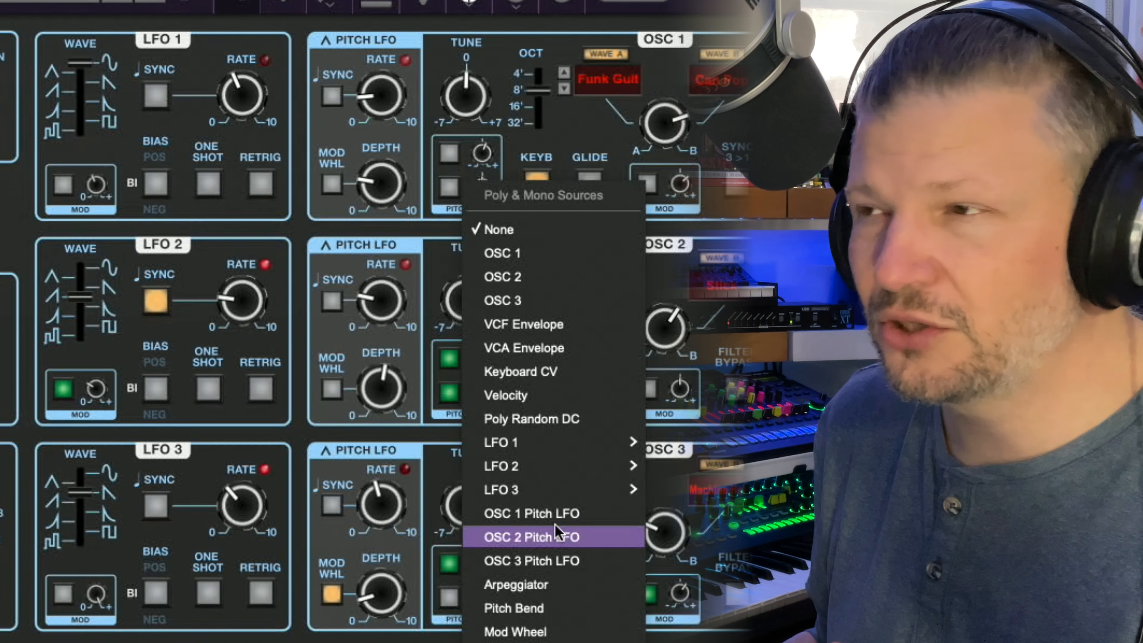
click(716, 67)
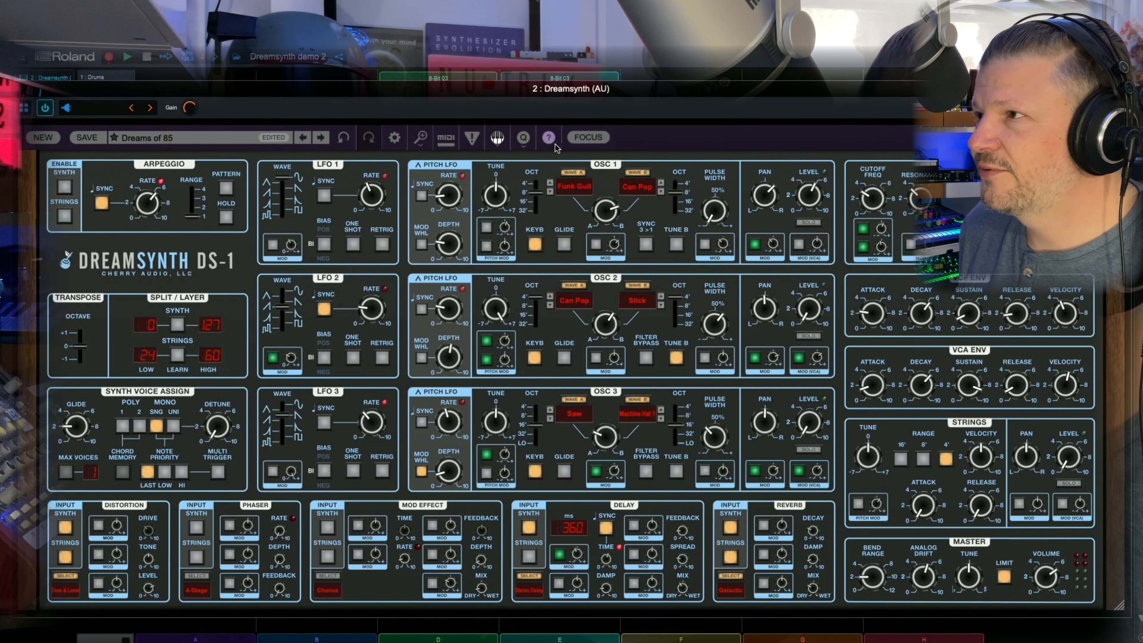
Focus the view on the oscillators and set OSC 1's Wave A to the analog Pulse waveform.
click(589, 137)
scroll(720, 260, right, 10)
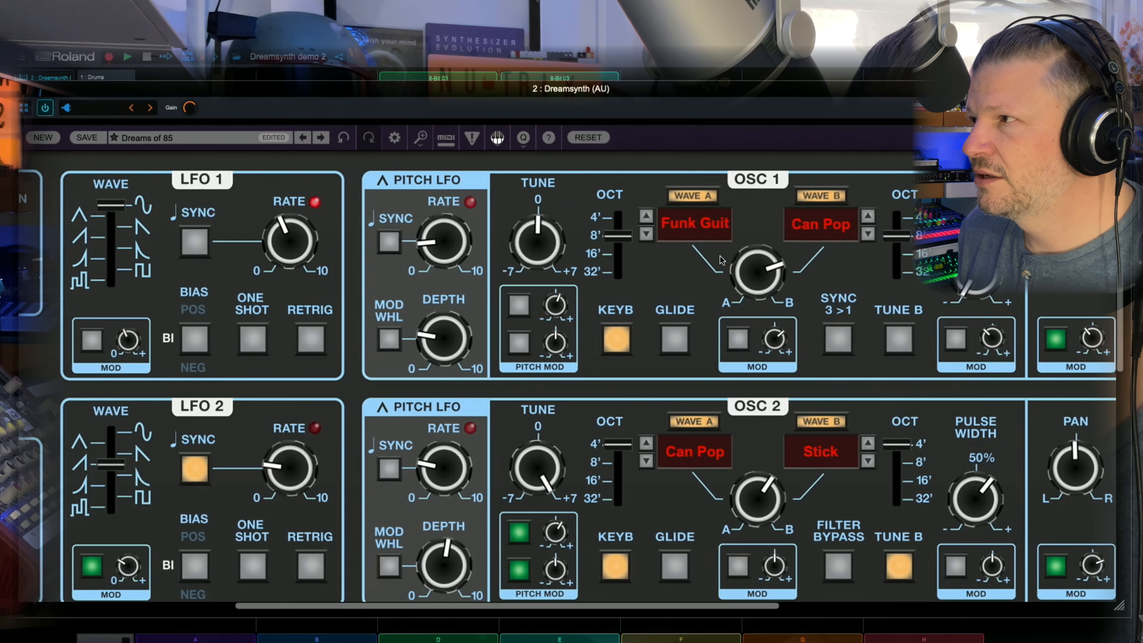
scroll(704, 265, right, 2)
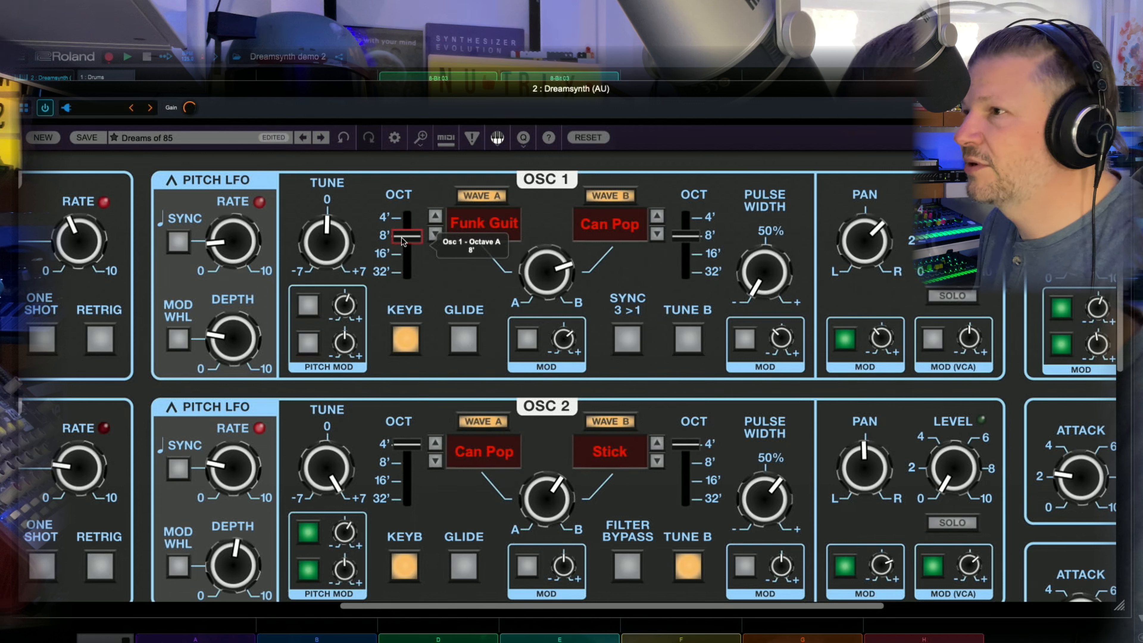
click(468, 223)
mouse_move(495, 241)
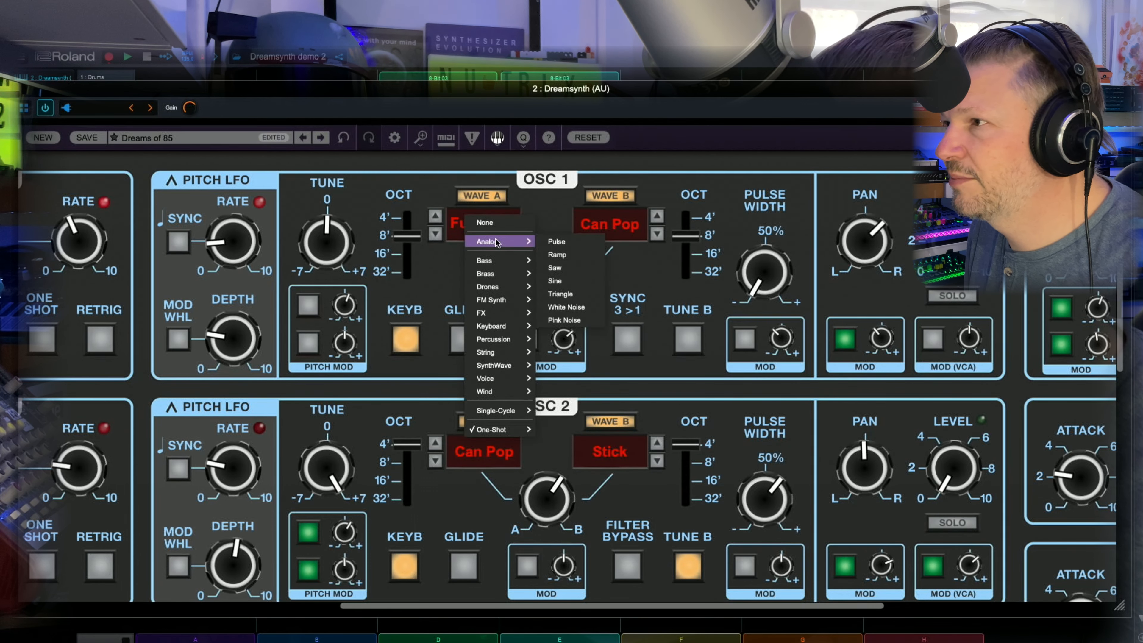
click(559, 242)
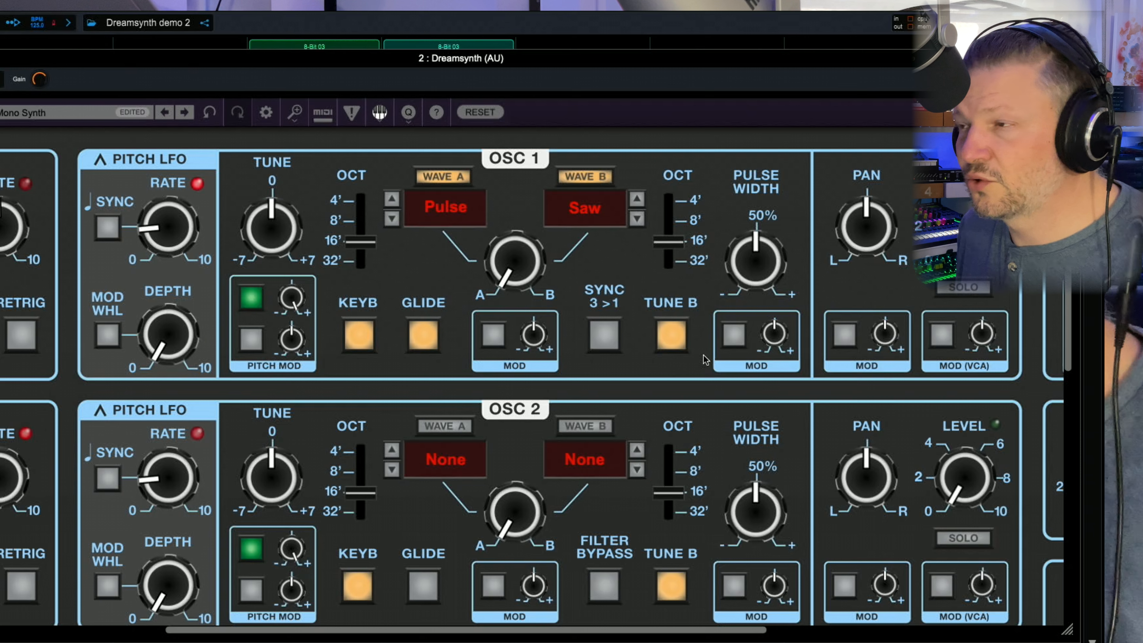
Change OSC 1's Wave A to the analog Saw waveform.
click(465, 208)
mouse_move(460, 227)
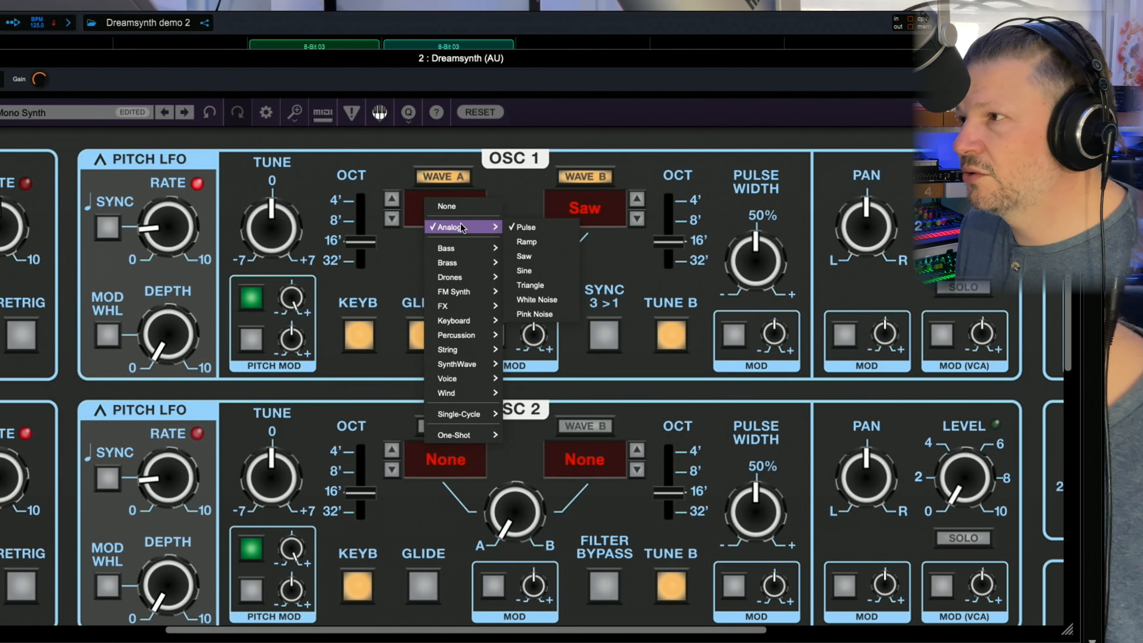
click(547, 256)
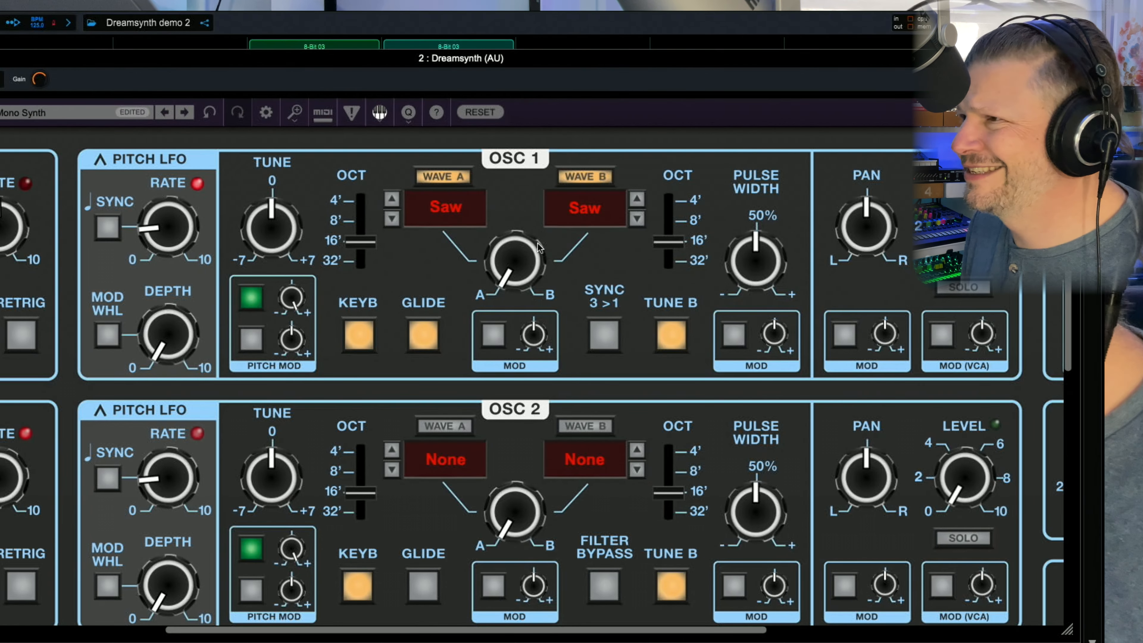
Load the bass wave 8-bit Slap as OSC 1's Wave A and advance to the next wave, 8-bit Synslap.
click(453, 212)
mouse_move(463, 248)
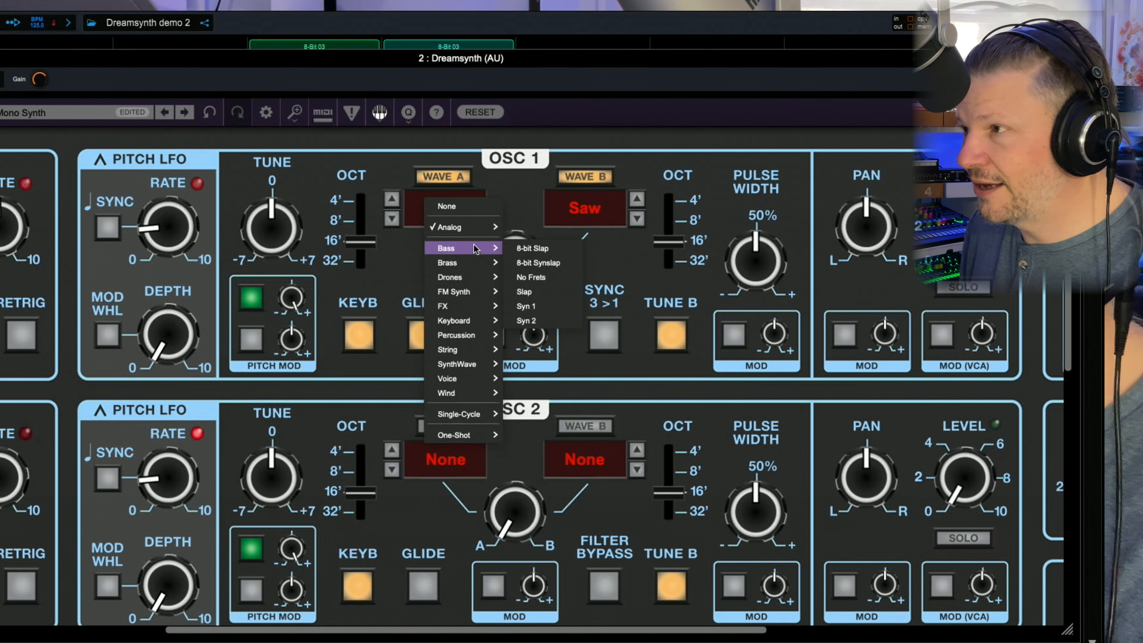
click(549, 244)
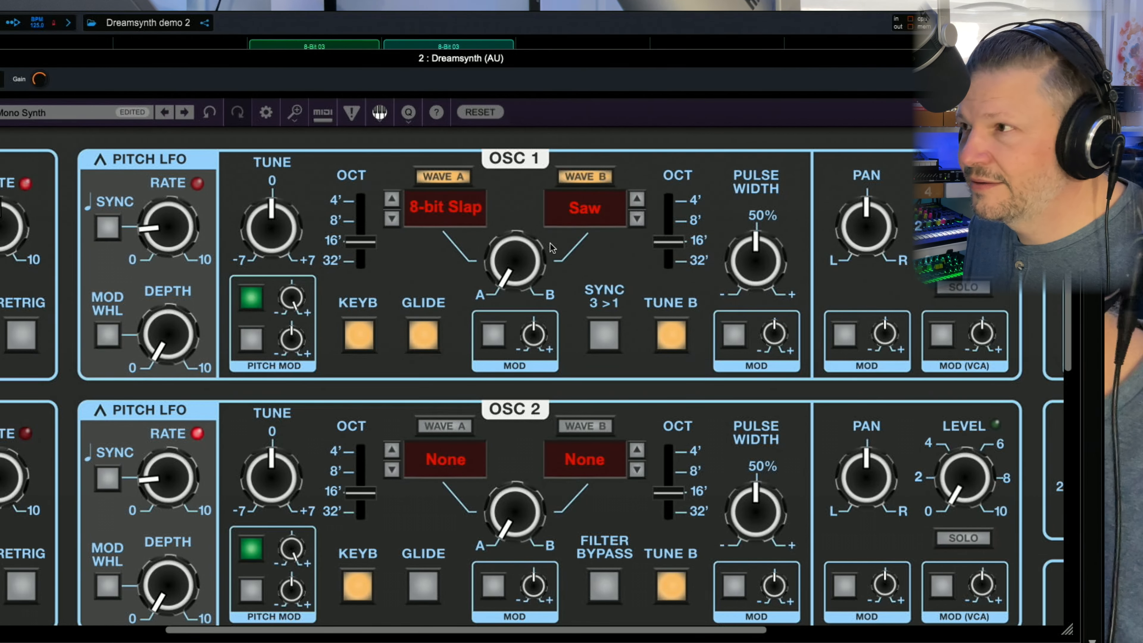
click(391, 218)
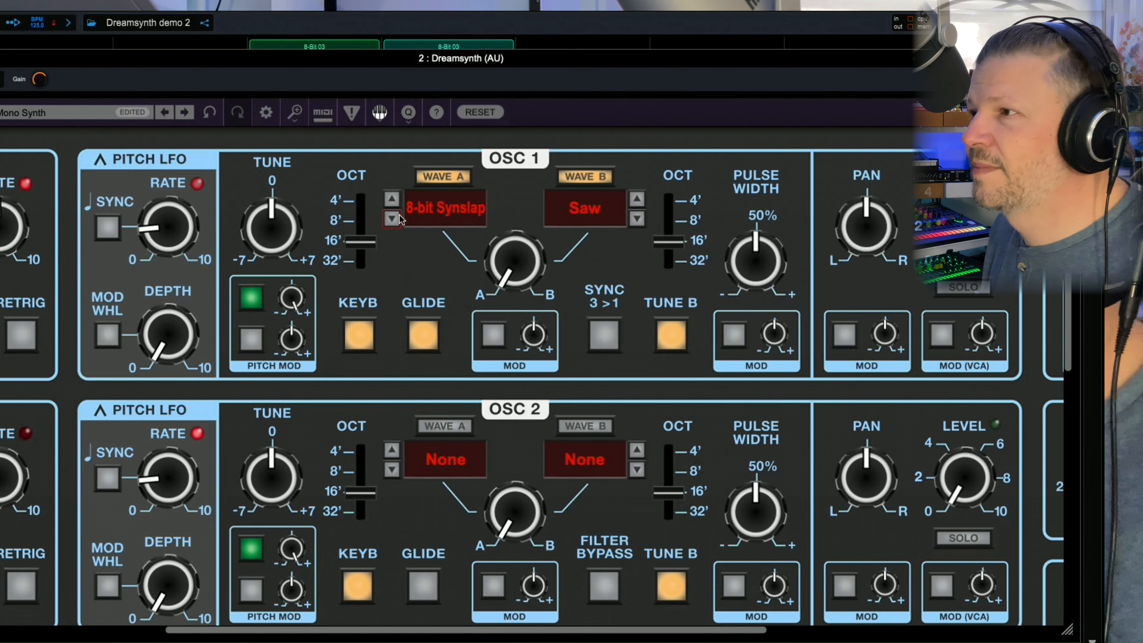
Advance OSC 1's Wave A through the bass waves No Frets and Slap.
click(399, 215)
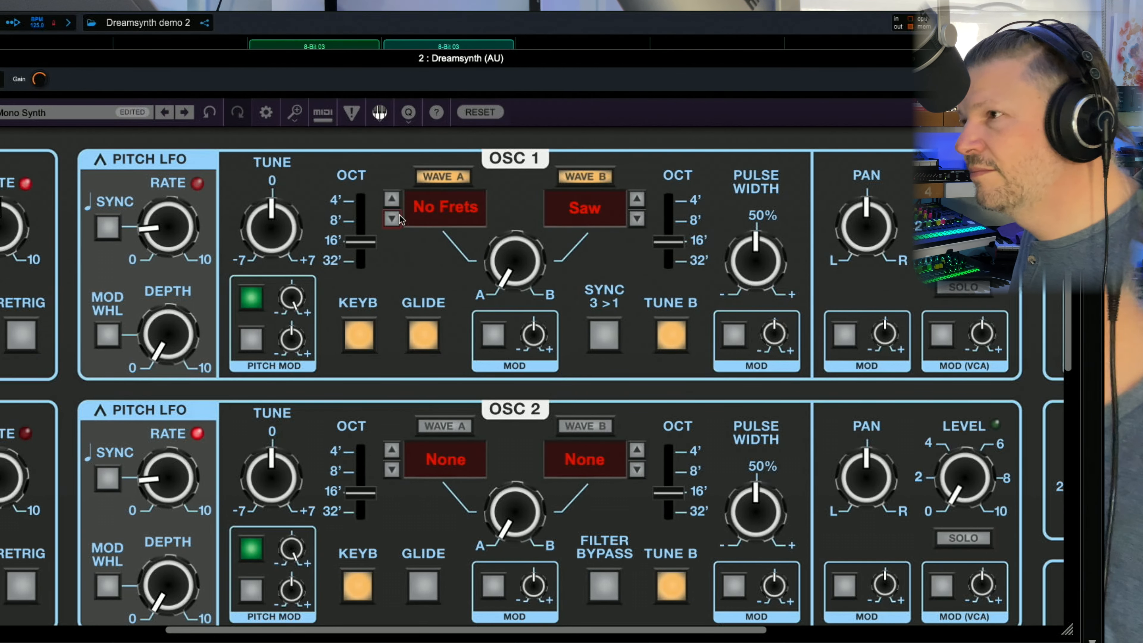
click(400, 214)
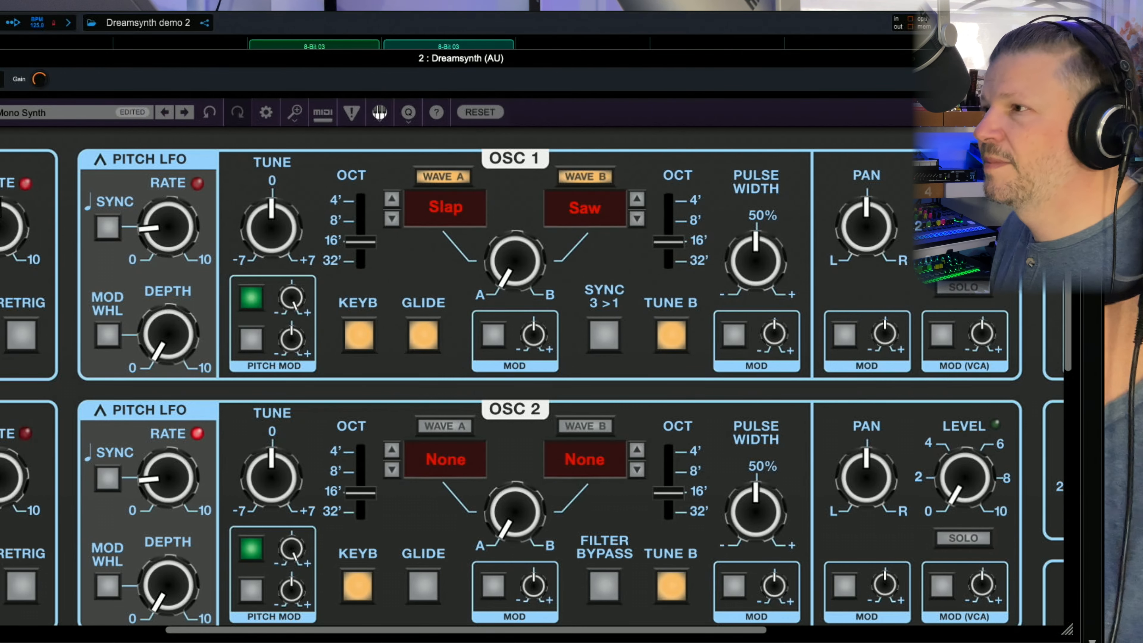
Load the FM Synth wave FM Bass 1 as OSC 1's Wave A and advance through the following waves to FM Bass 6.
click(450, 205)
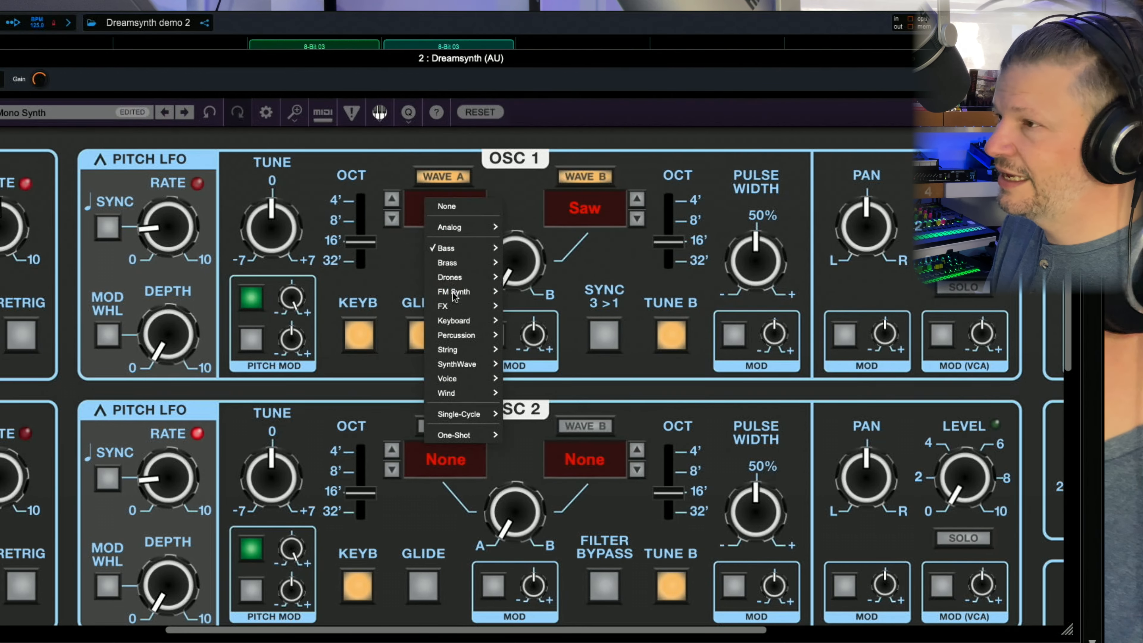
mouse_move(455, 292)
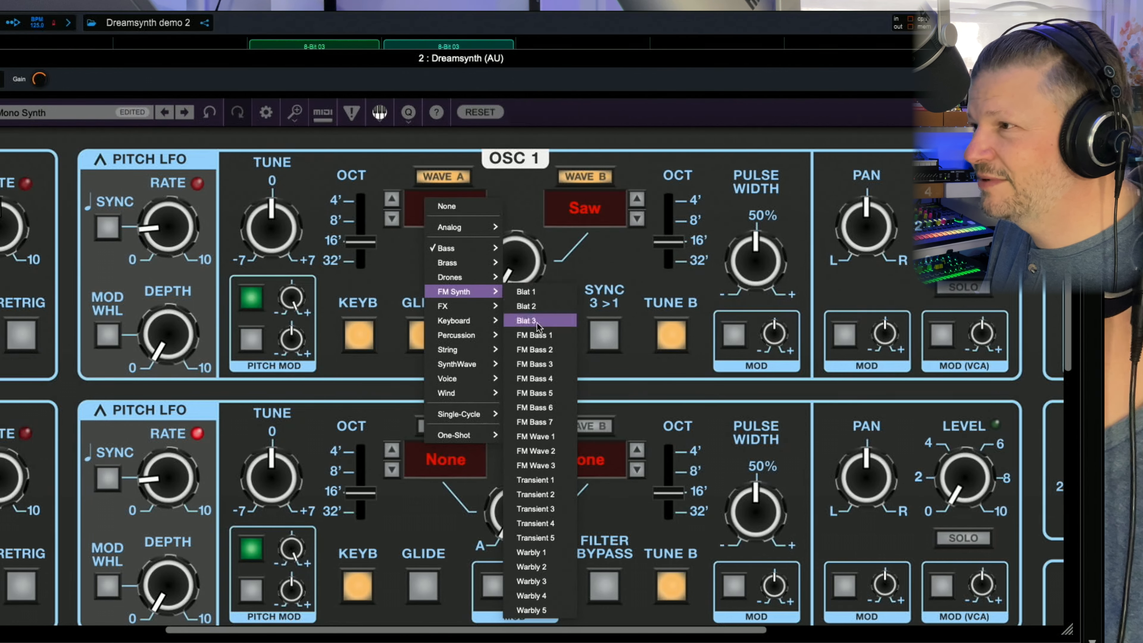
click(538, 336)
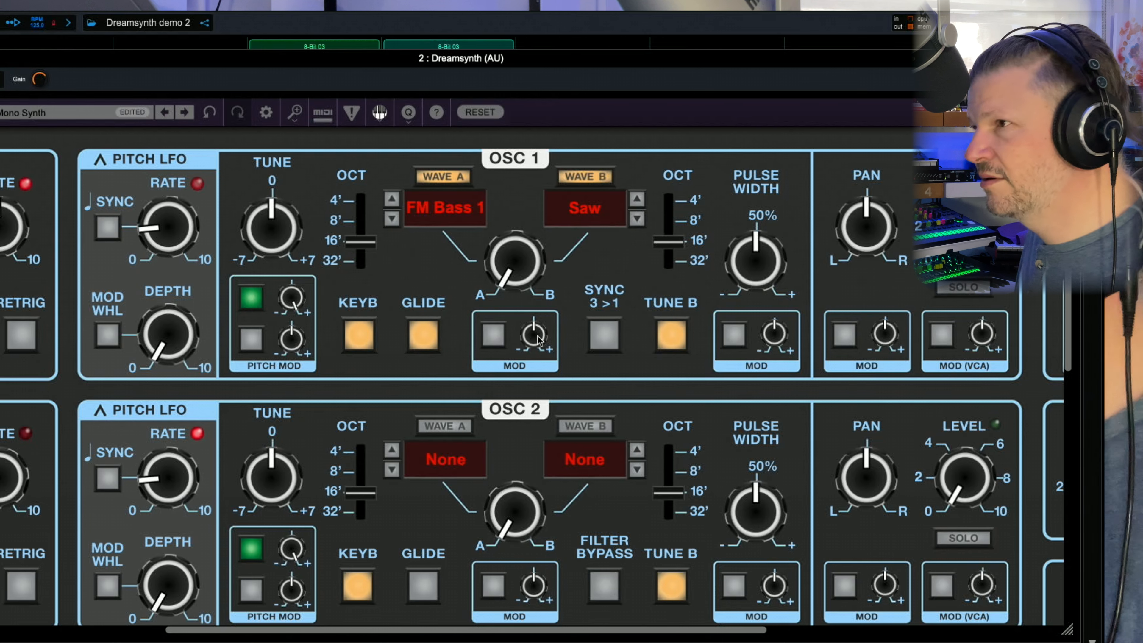
click(396, 221)
click(396, 221)
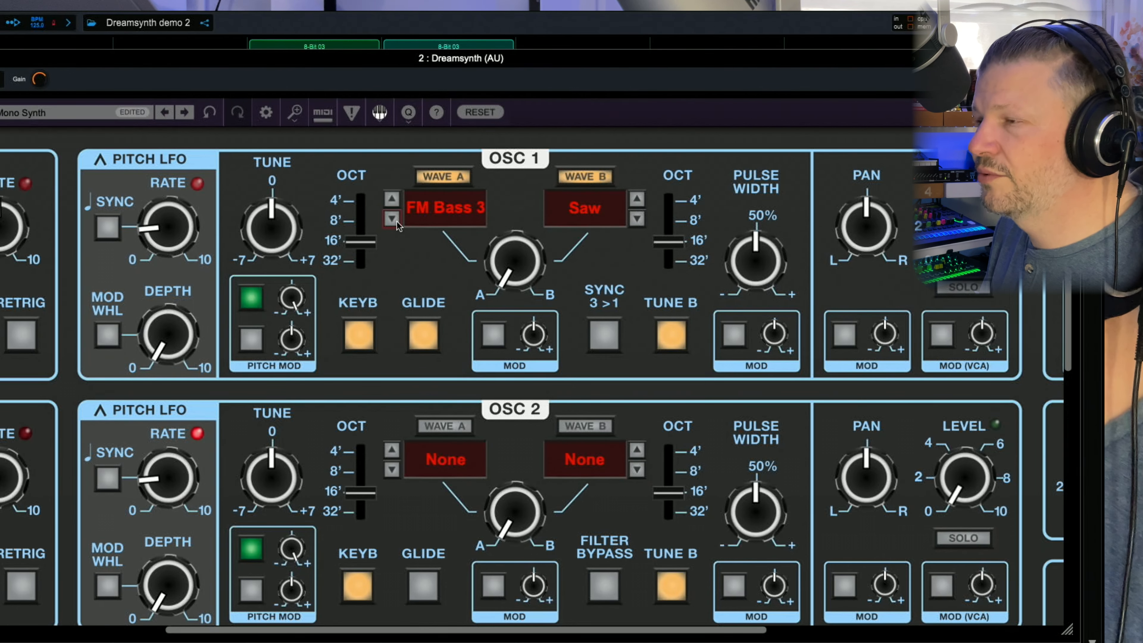
click(396, 221)
click(397, 221)
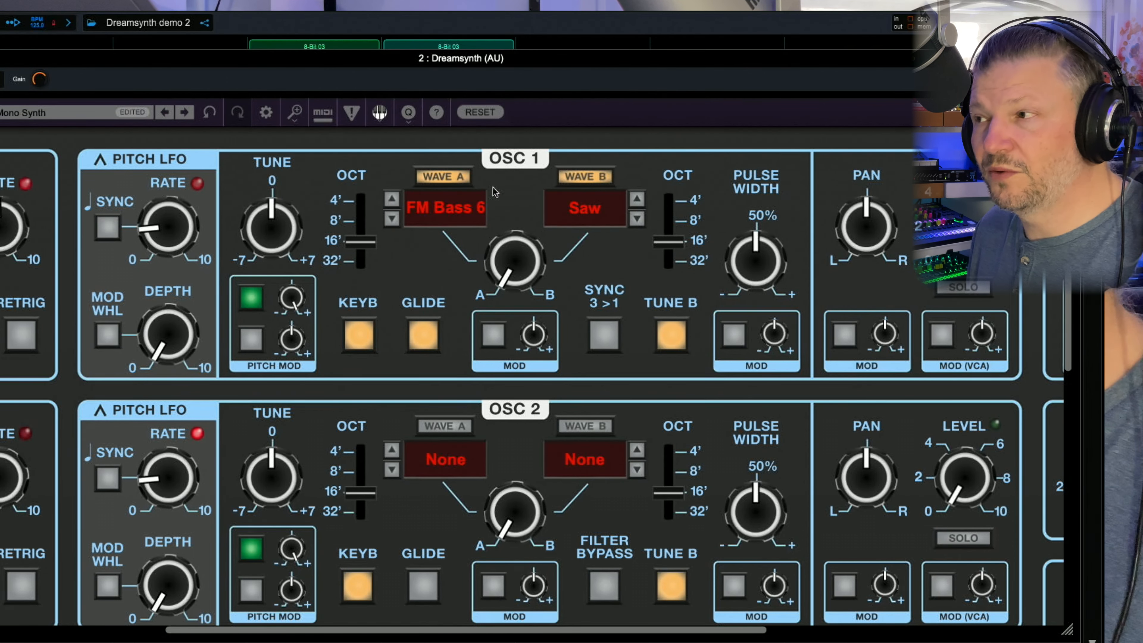
Set OSC 1's Wave A/B mix to the midpoint between both waves.
drag(513, 262, 517, 164)
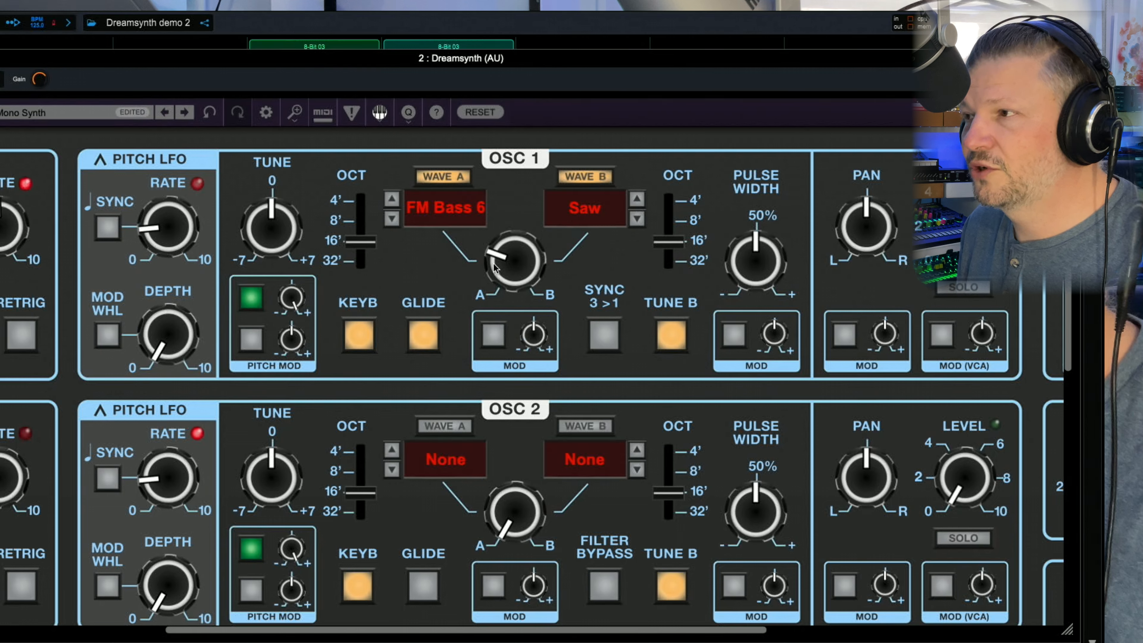
drag(503, 266, 512, 172)
Assign LFO 2 to modulate OSC 1's Wave A/B mix, raise the modulation amount and return it to the centre.
click(494, 333)
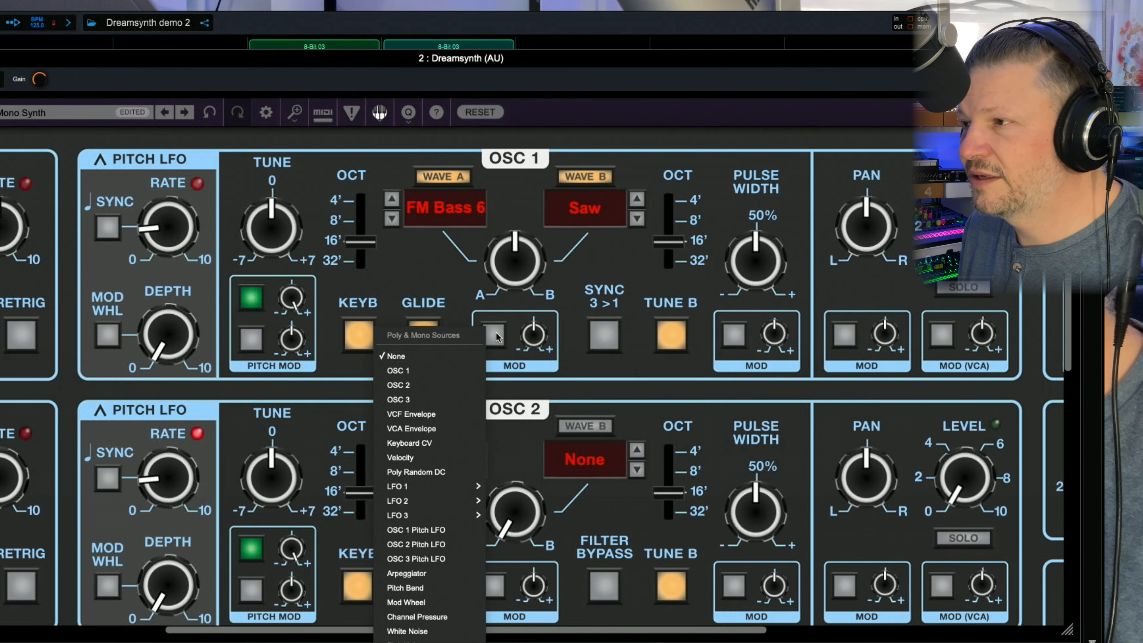
mouse_move(445, 491)
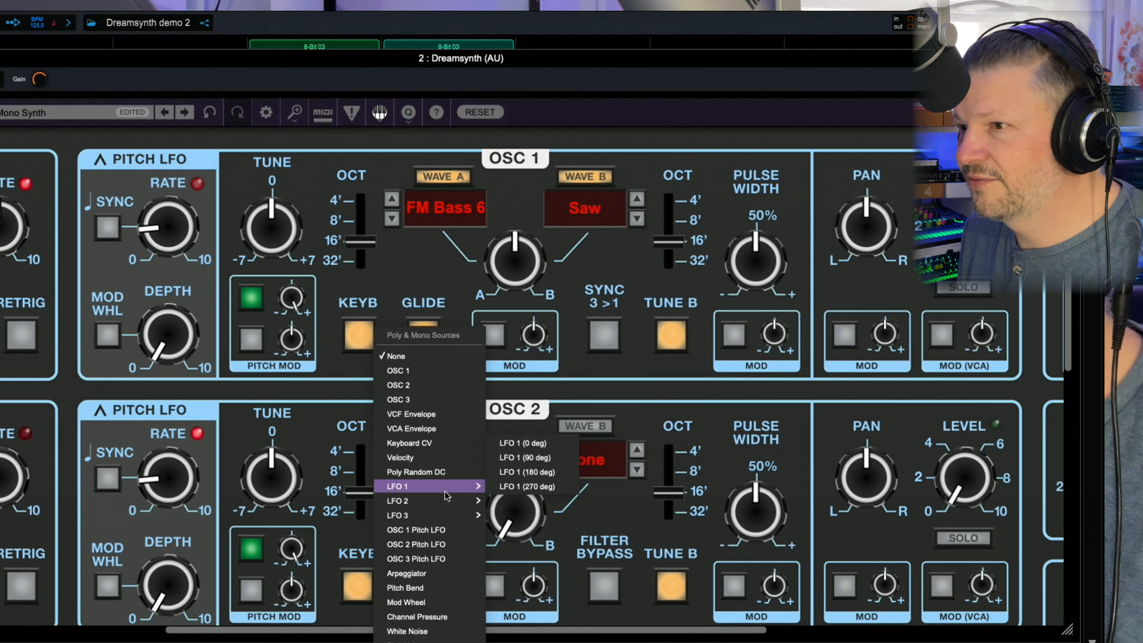
mouse_move(485, 499)
click(524, 457)
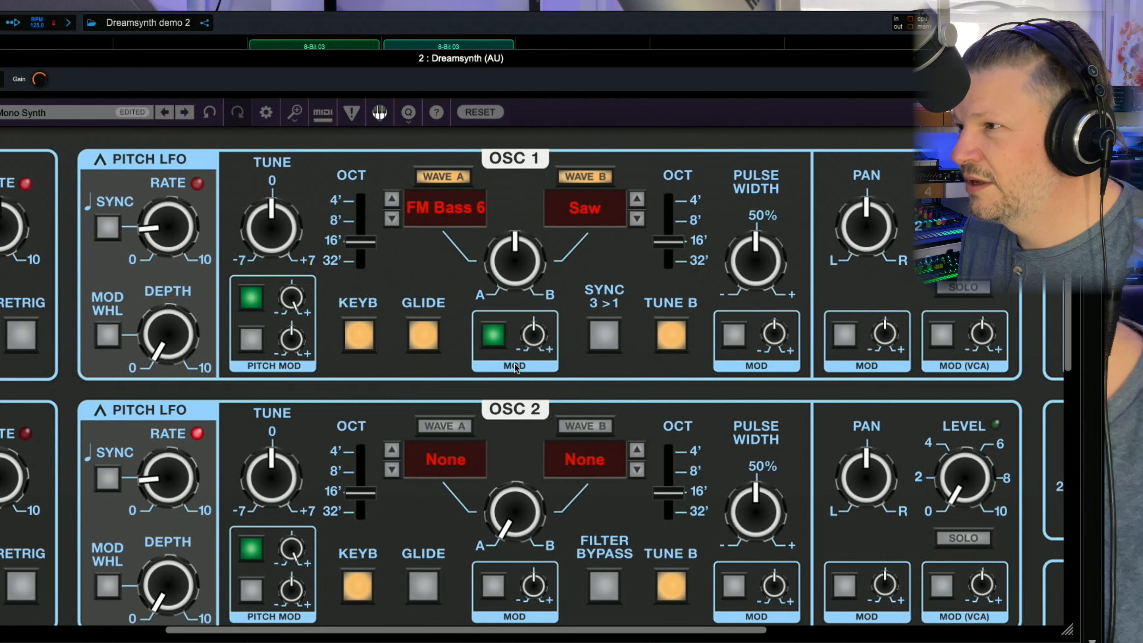
drag(531, 335, 532, 249)
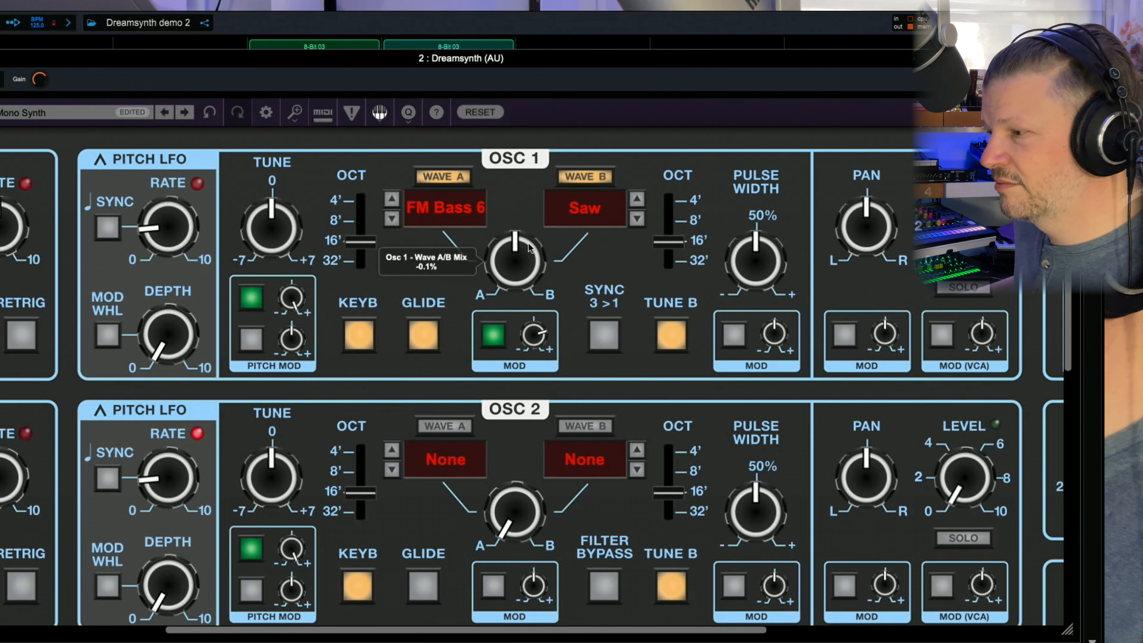
drag(531, 334, 498, 227)
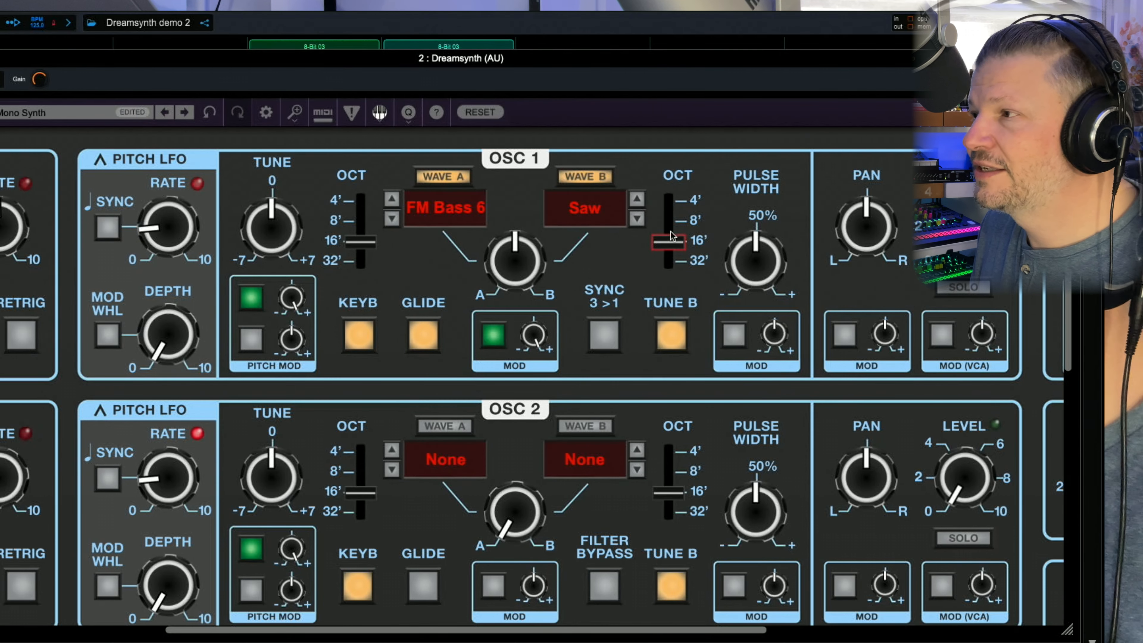
Change the octave of OSC 1's Wave B to 32' and from there to 8'.
drag(669, 242, 673, 265)
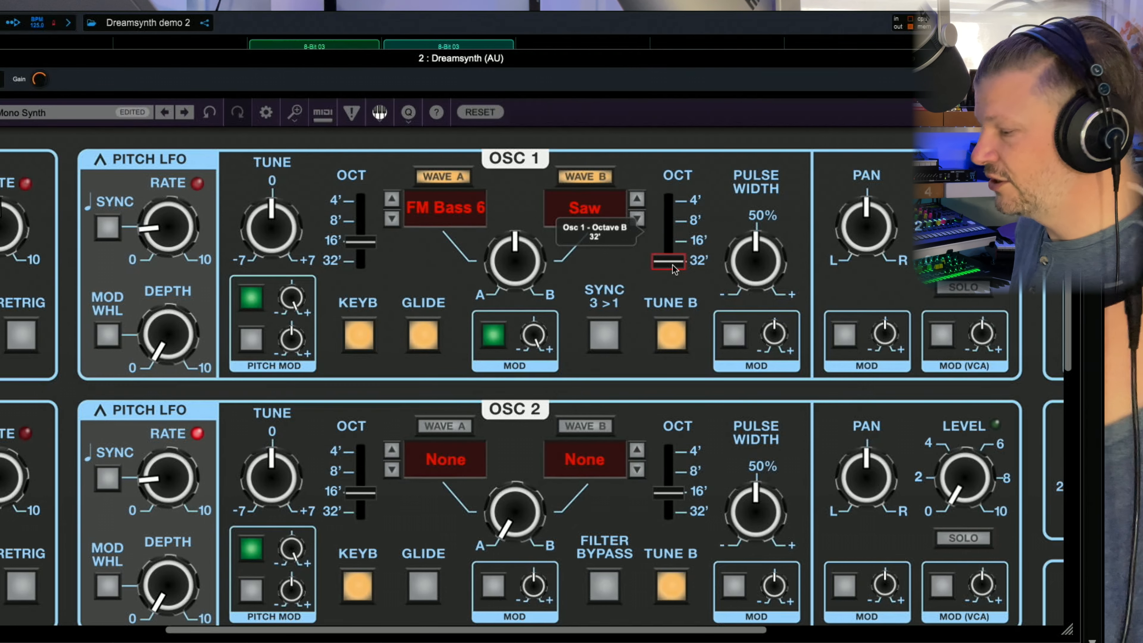
drag(672, 265, 670, 220)
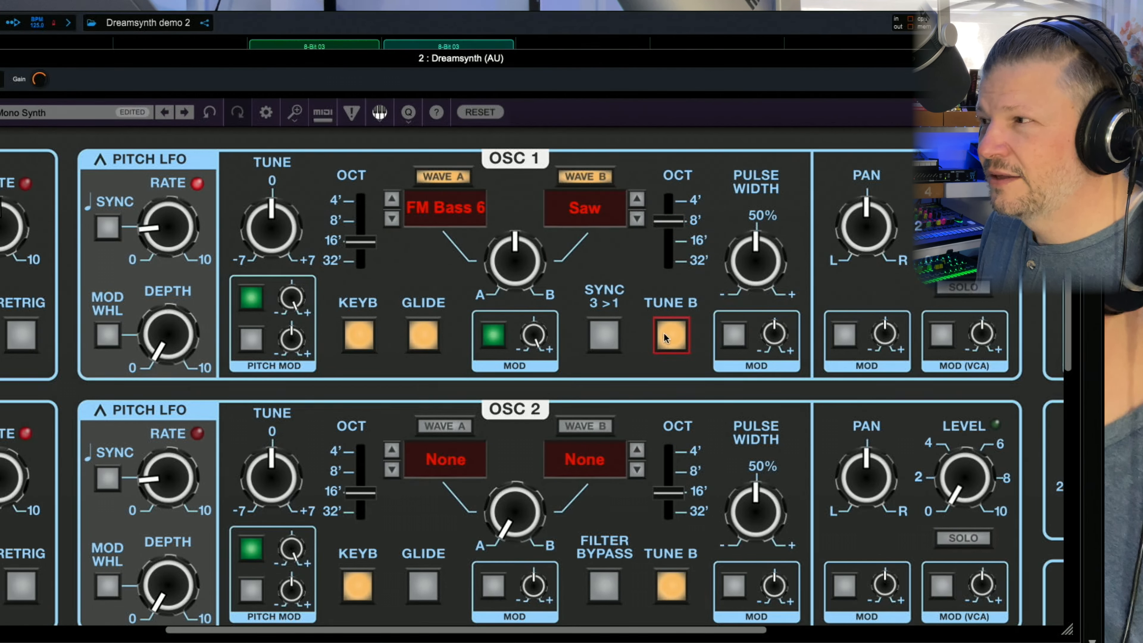
Switch off Tune B for OSC 1 and turn the oscillator's tuning far down.
click(673, 335)
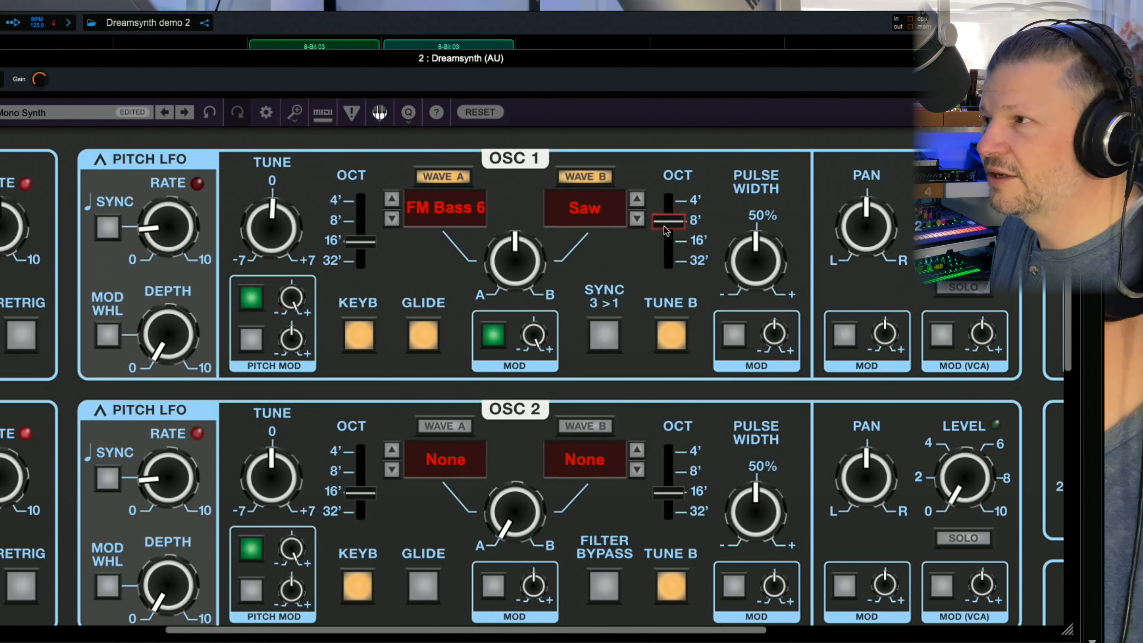
click(671, 322)
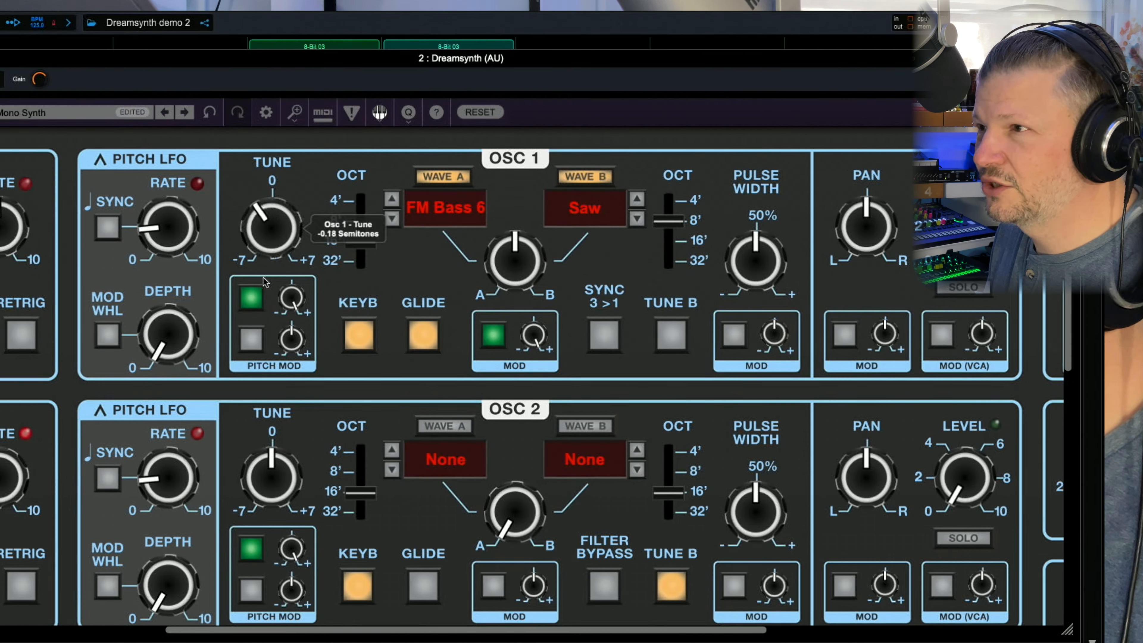
drag(274, 225, 273, 382)
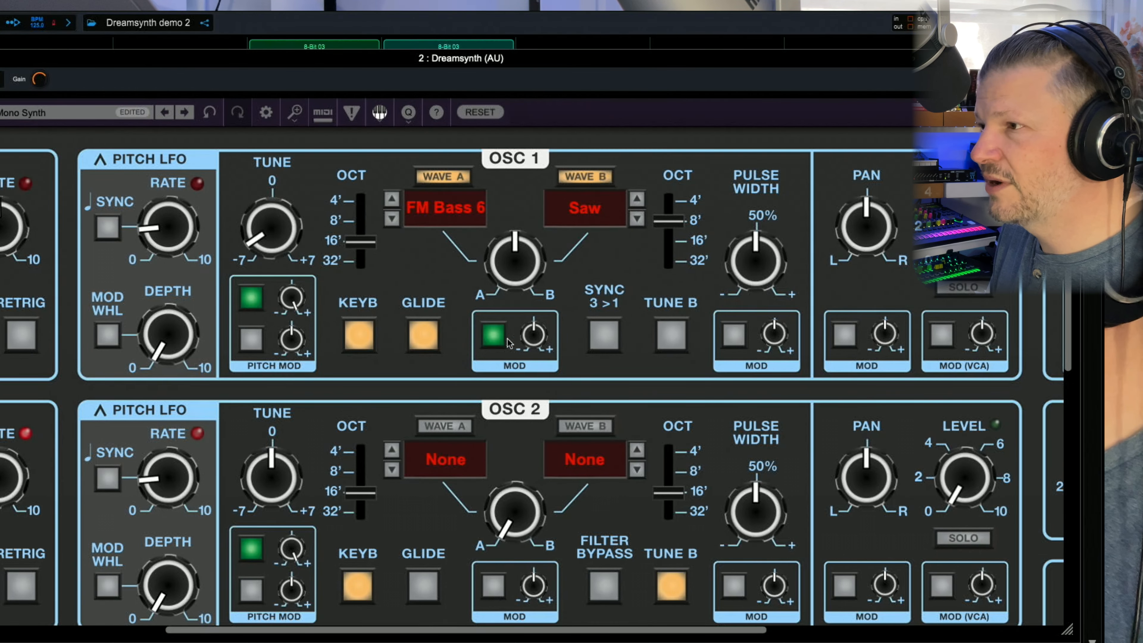
Set OSC 1's wave mix modulation source to None and its Wave A to the analog Saw waveform.
click(496, 338)
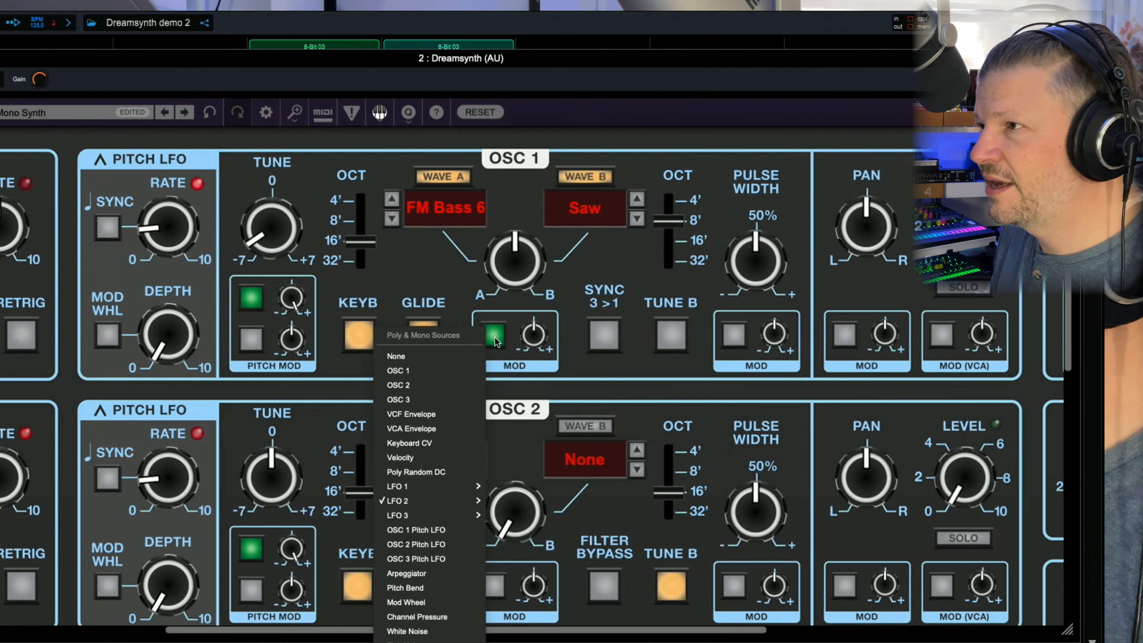
click(417, 357)
click(453, 206)
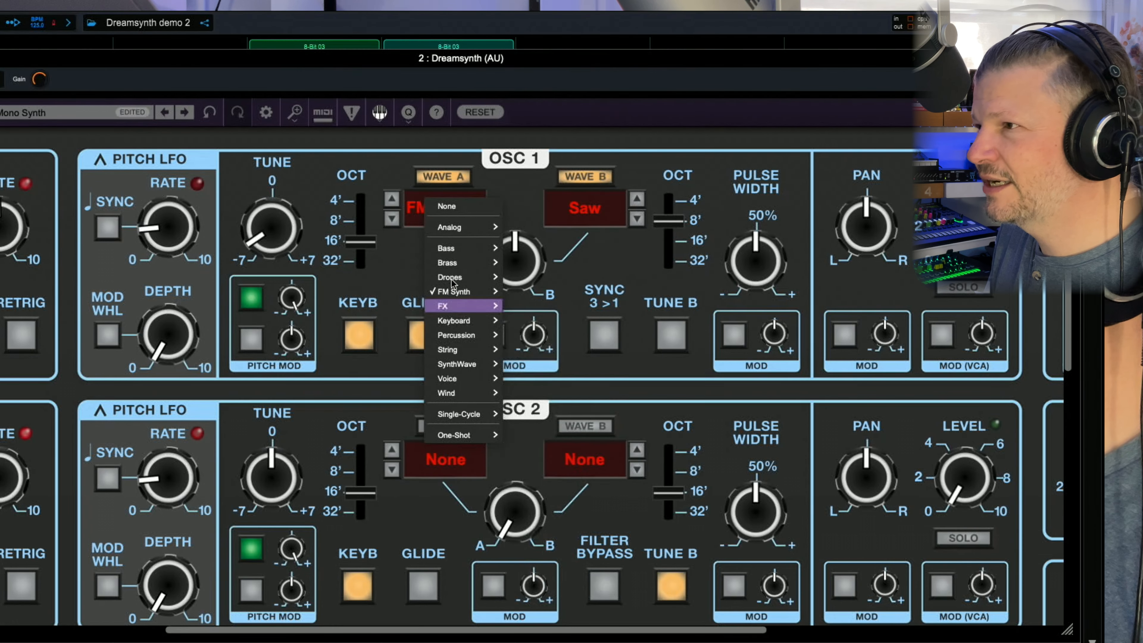
mouse_move(456, 229)
click(529, 254)
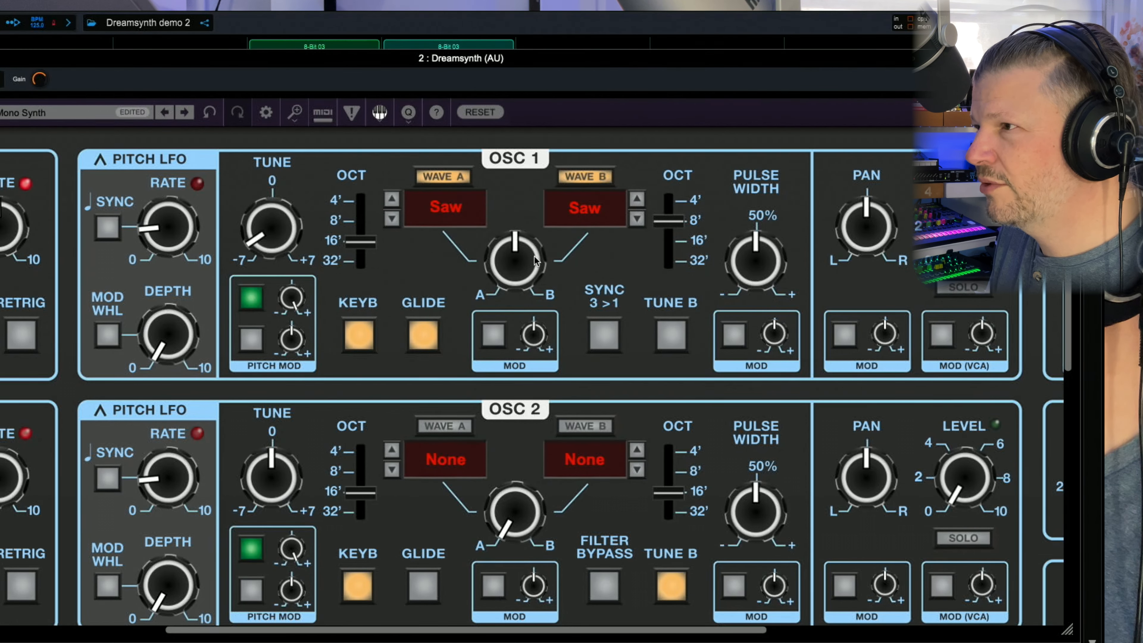
Raise OSC 1's tuning to slightly below zero and sweep the Wave A/B mix, ending near the centre.
drag(265, 228, 276, 85)
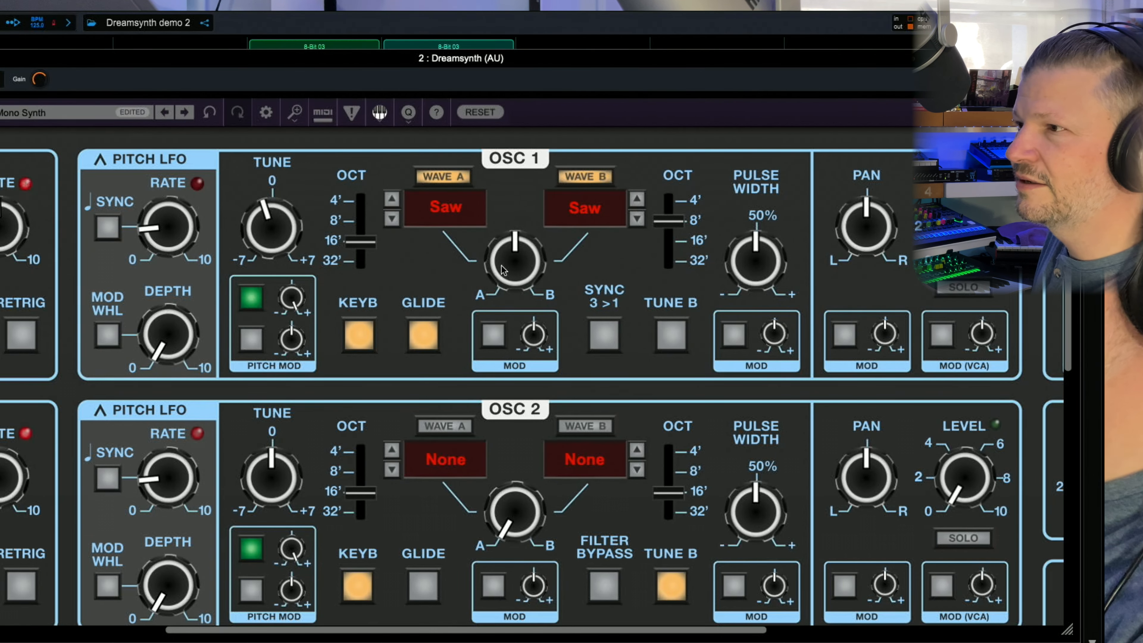
drag(507, 272, 516, 18)
drag(480, 136, 459, 267)
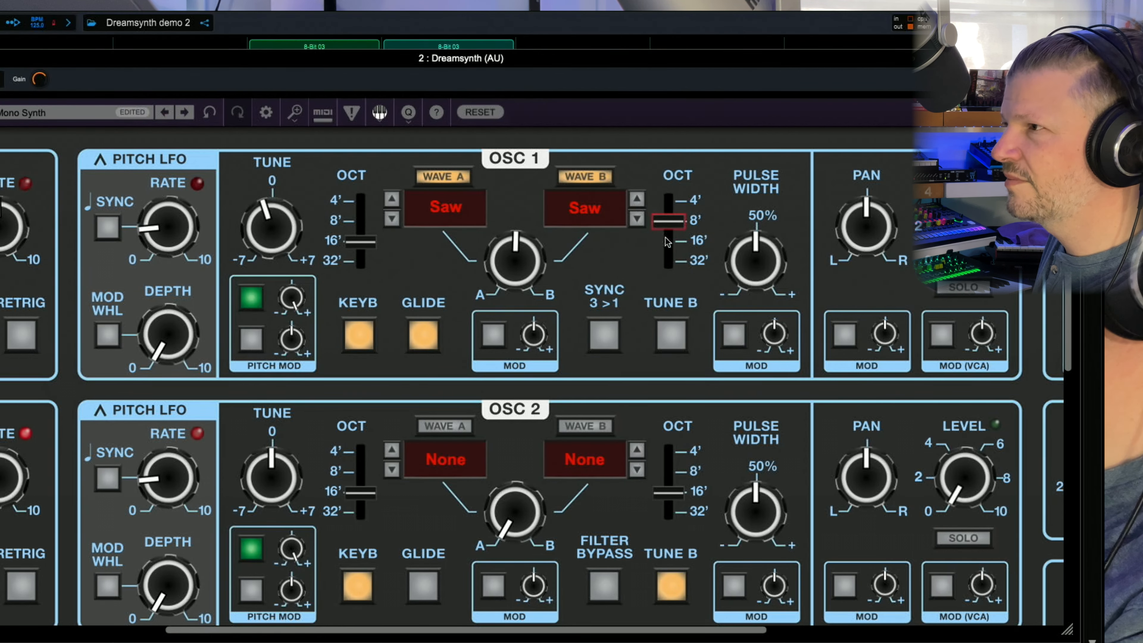
Set OSC 1's Wave B octave to 16' and reset the oscillator's tuning to 0 after detuning it downwards.
drag(671, 233, 671, 247)
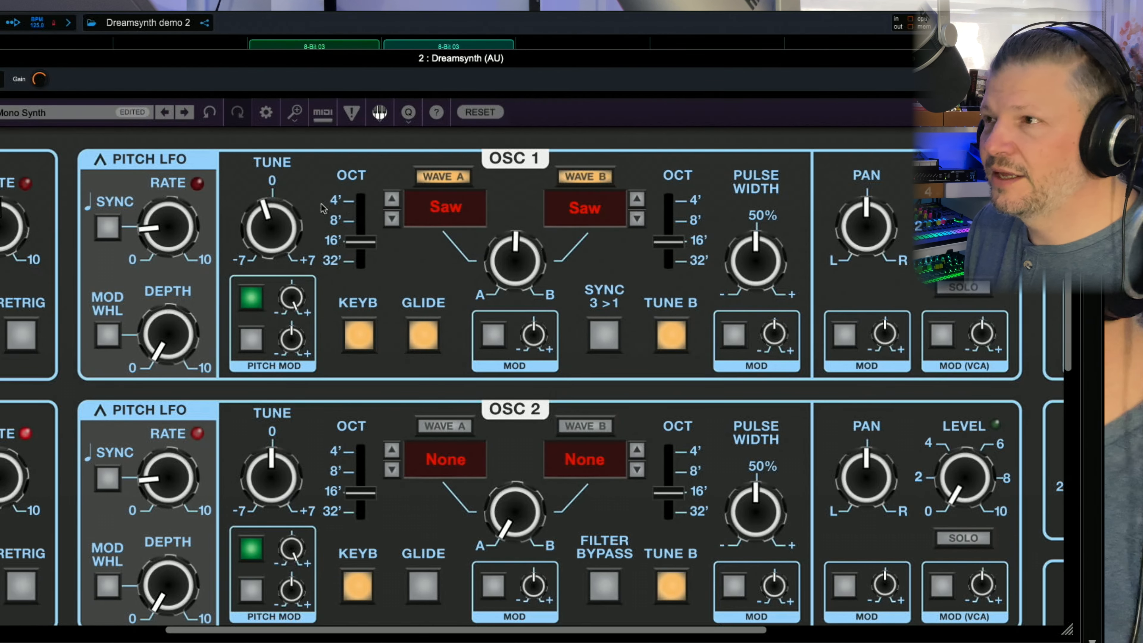
drag(265, 213, 263, 268)
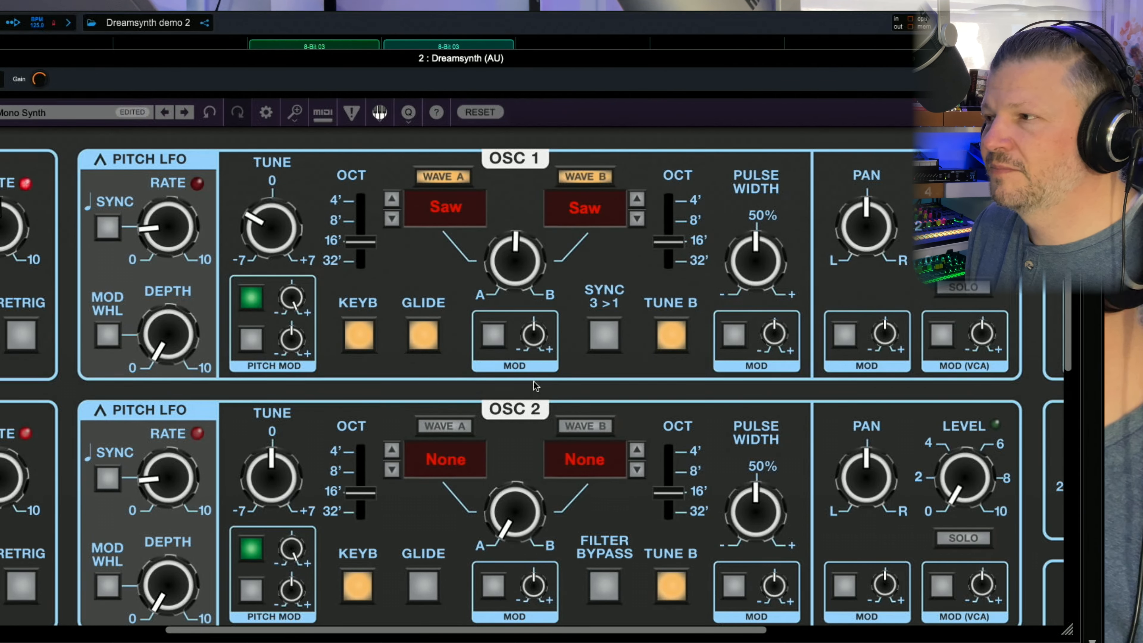
double_click(274, 239)
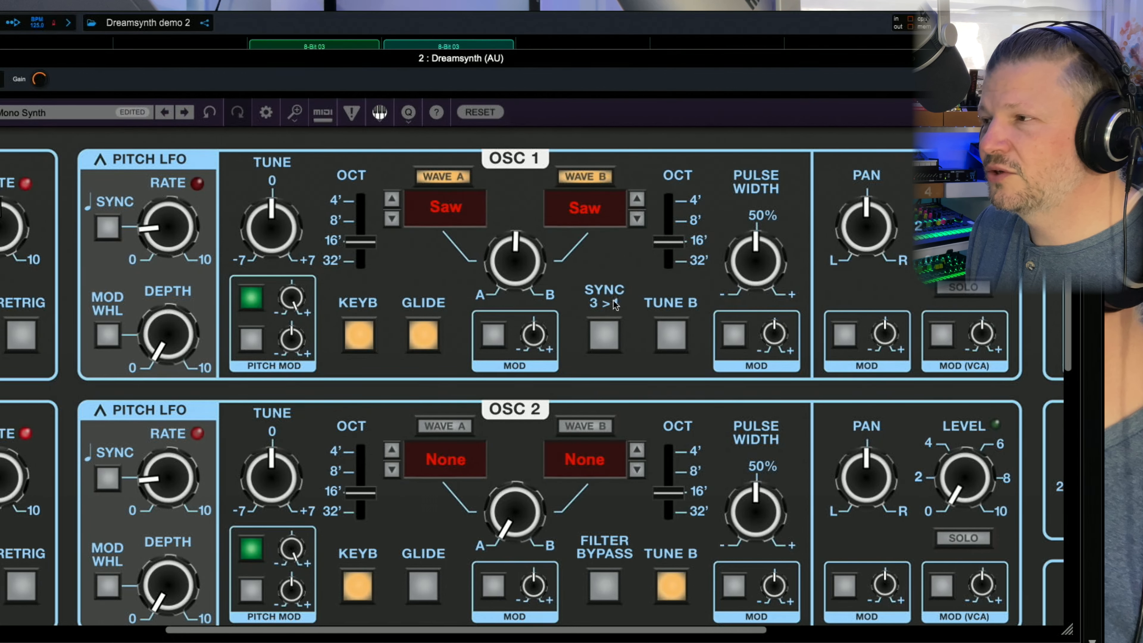
Set OSC 3's Wave A to the analog Pulse waveform.
scroll(617, 298, down, 10)
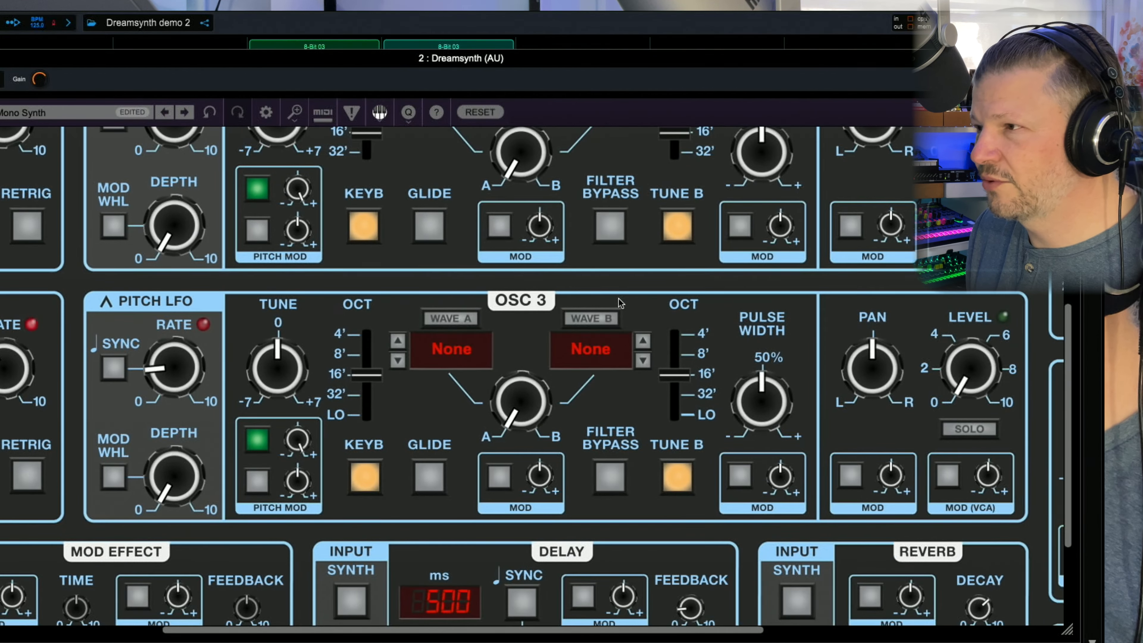
click(458, 353)
mouse_move(467, 369)
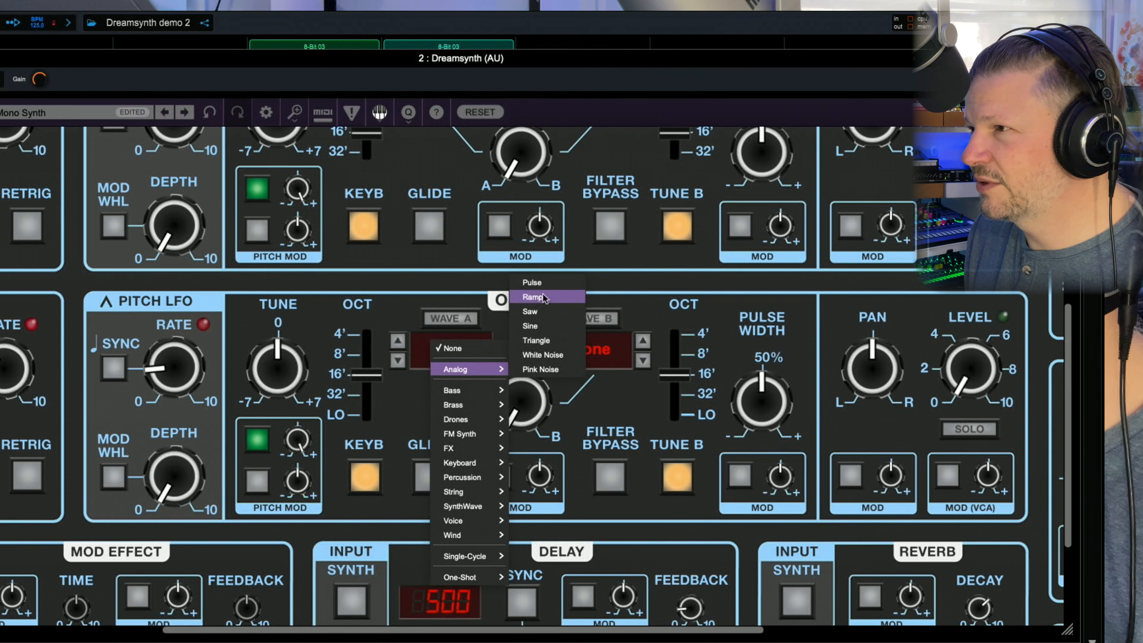
click(533, 282)
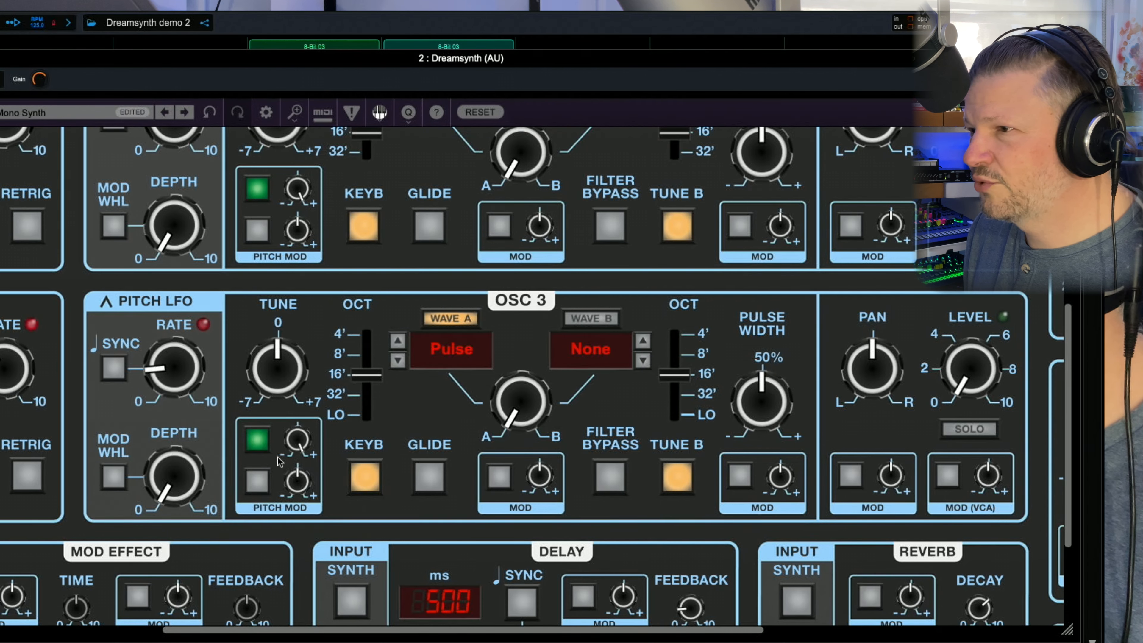
View the available sources for OSC 3's pitch modulation and raise OSC 3's level to about 7.
click(263, 445)
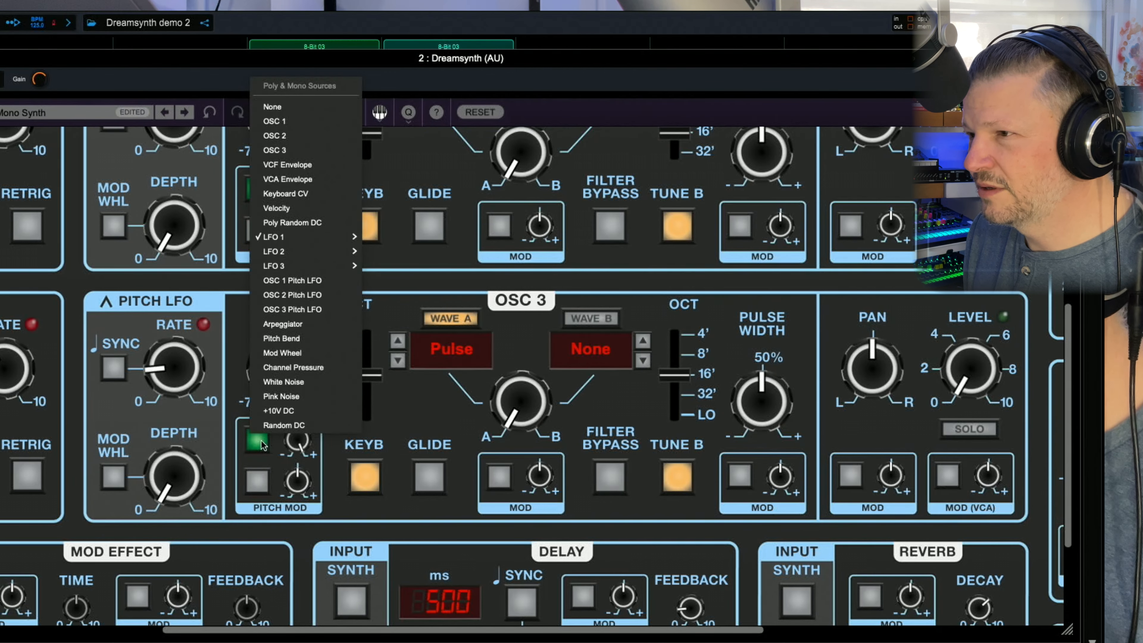
click(448, 399)
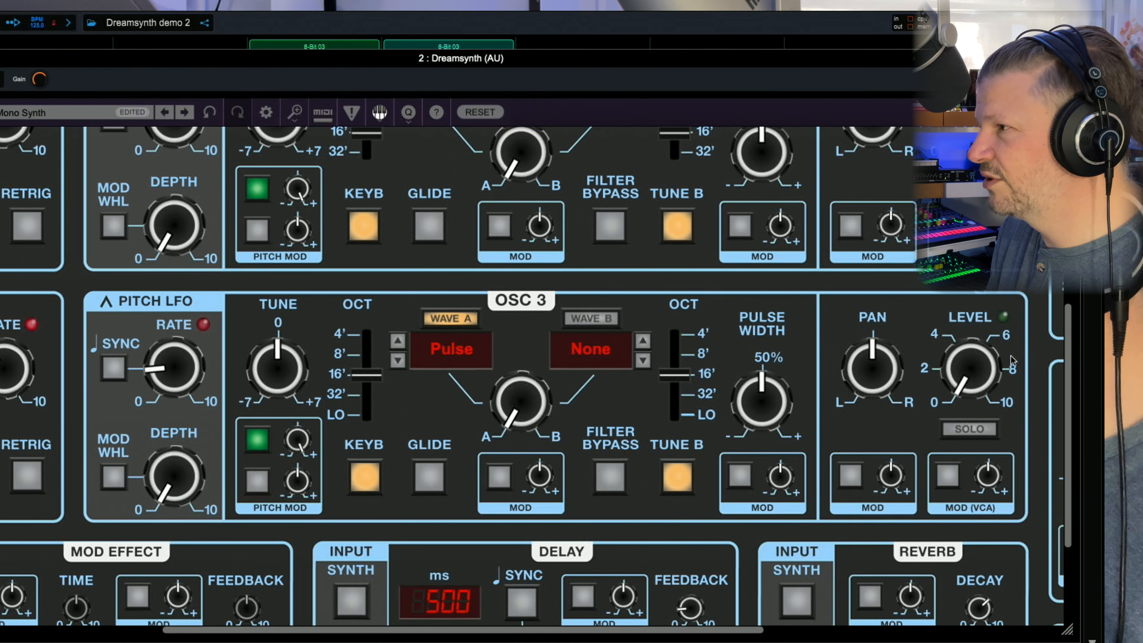
drag(1013, 361, 1013, 343)
drag(1013, 342, 1013, 328)
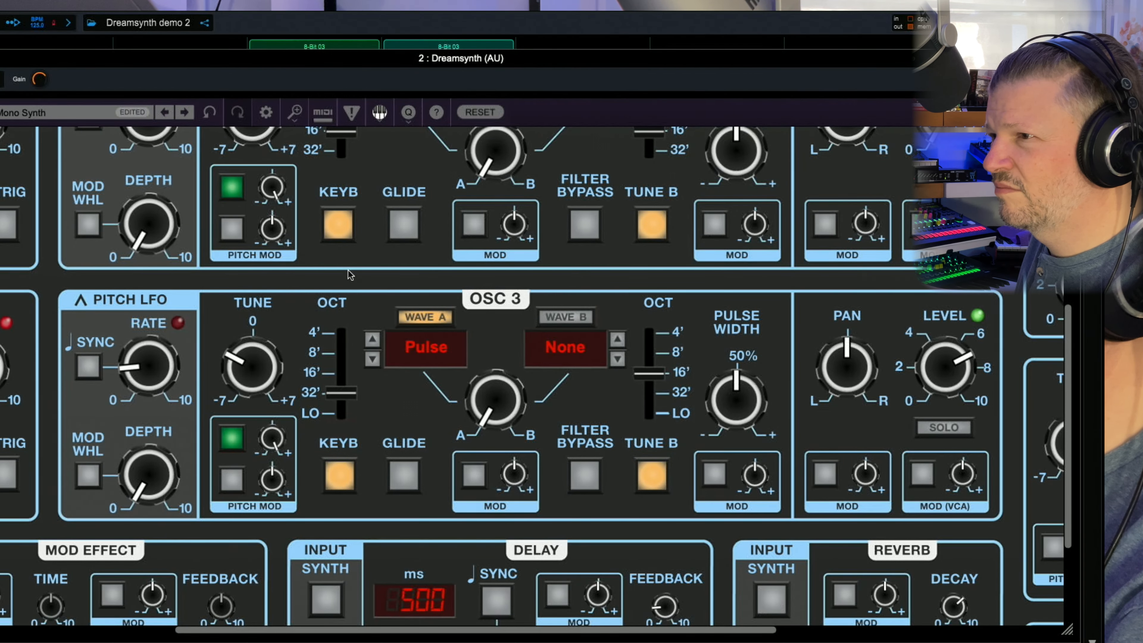
Set OSC 3's pitch modulation source to LFO 3 (0 deg) and tune OSC 3 up to about 0.76 semitones.
click(232, 438)
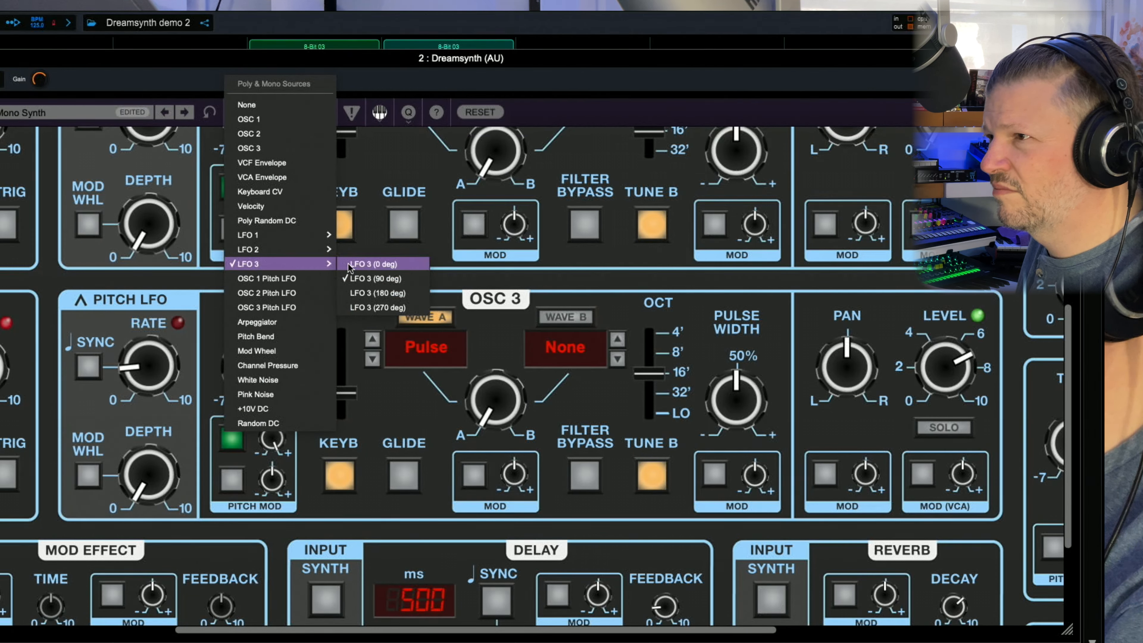
click(354, 268)
drag(224, 355, 237, 302)
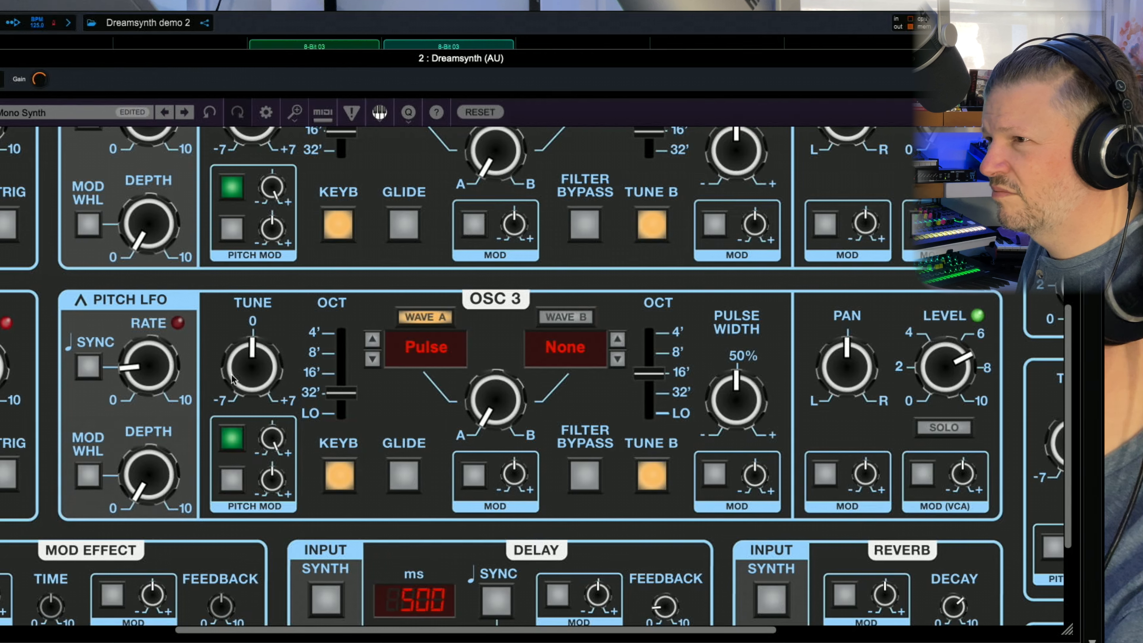
drag(244, 365, 223, 307)
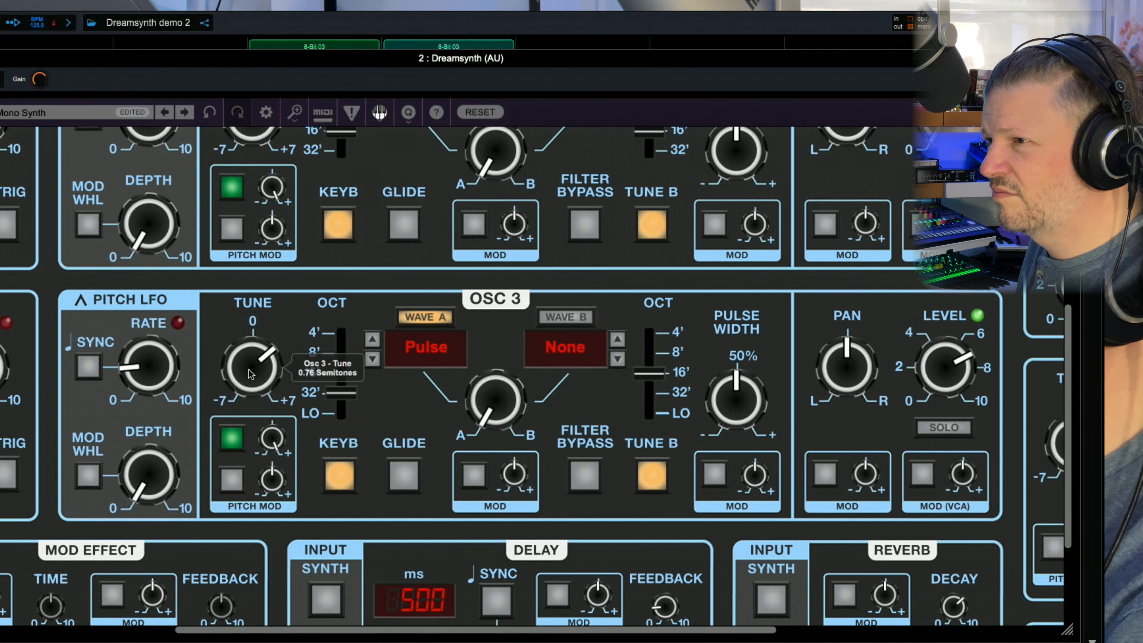
Set OSC 3's Wave A octave to 8', reduce its first pitch modulation amount and raise its tuning.
drag(341, 392, 338, 358)
drag(274, 438, 275, 528)
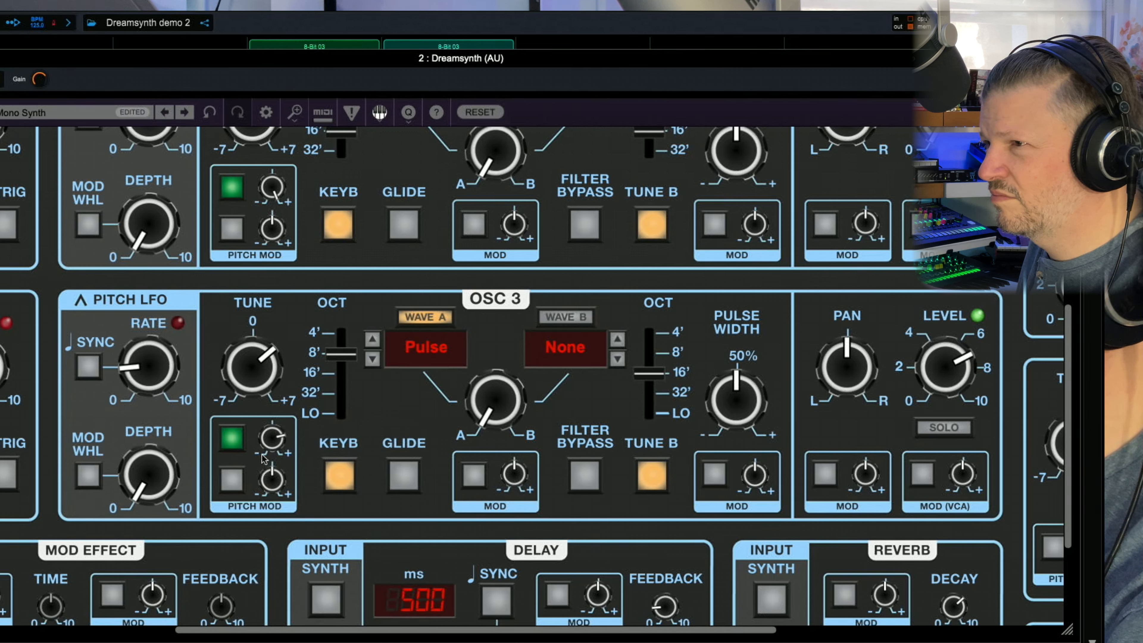
drag(253, 375, 263, 321)
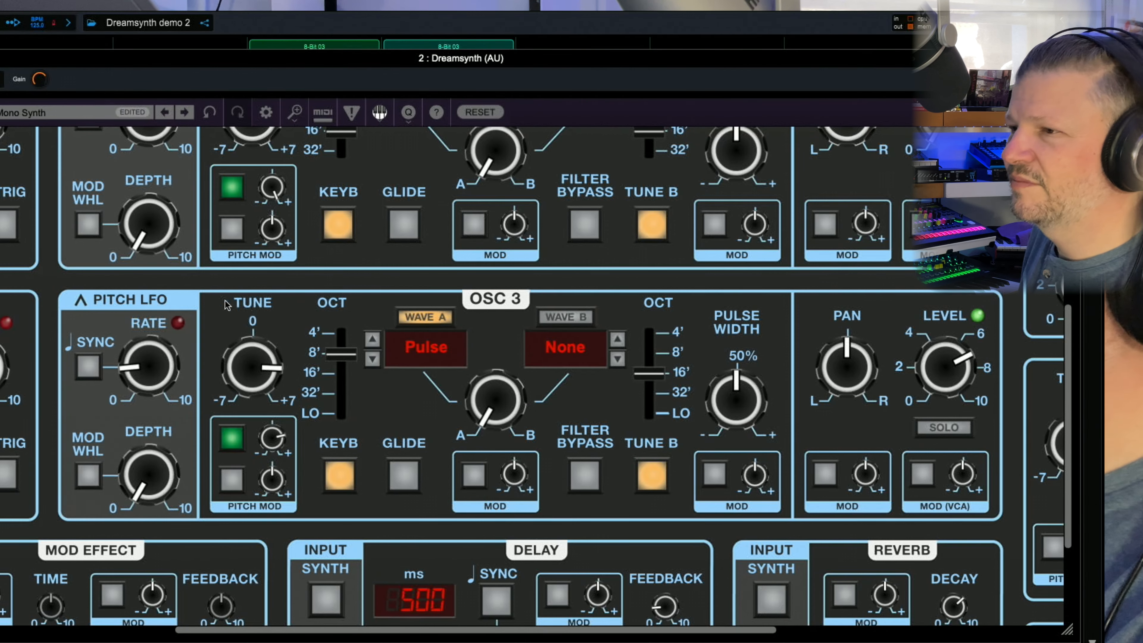
Examine OSC 1's Sync 3>1 option and the Filter Bypass options on OSC 2 and OSC 3.
scroll(386, 433, up, 4)
scroll(386, 434, up, 1)
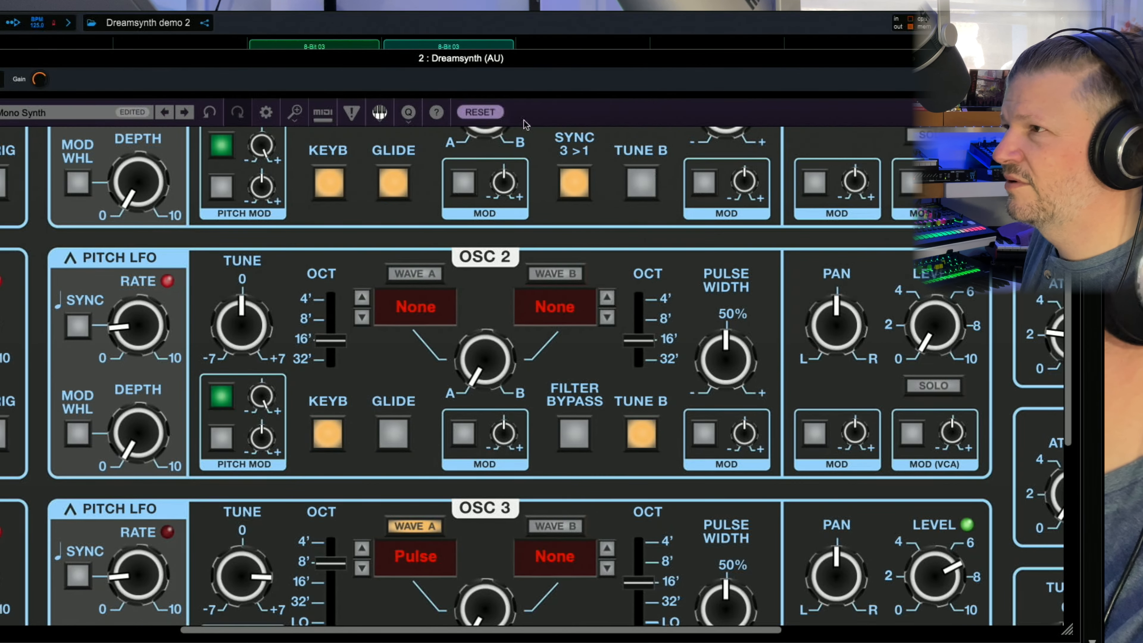
click(565, 180)
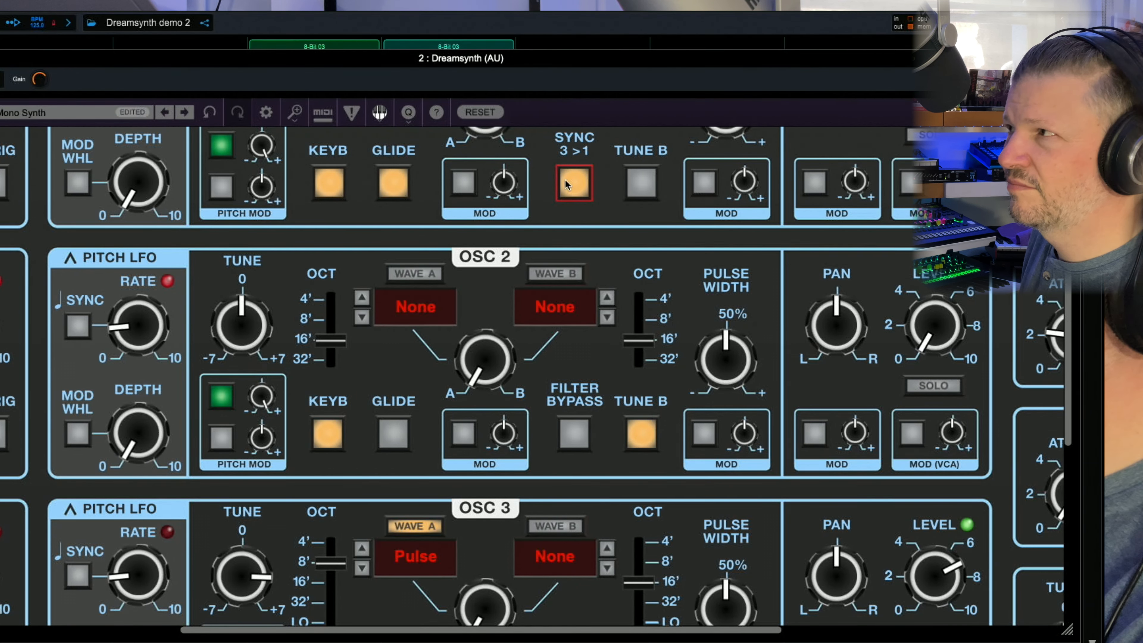
scroll(565, 180, up, 5)
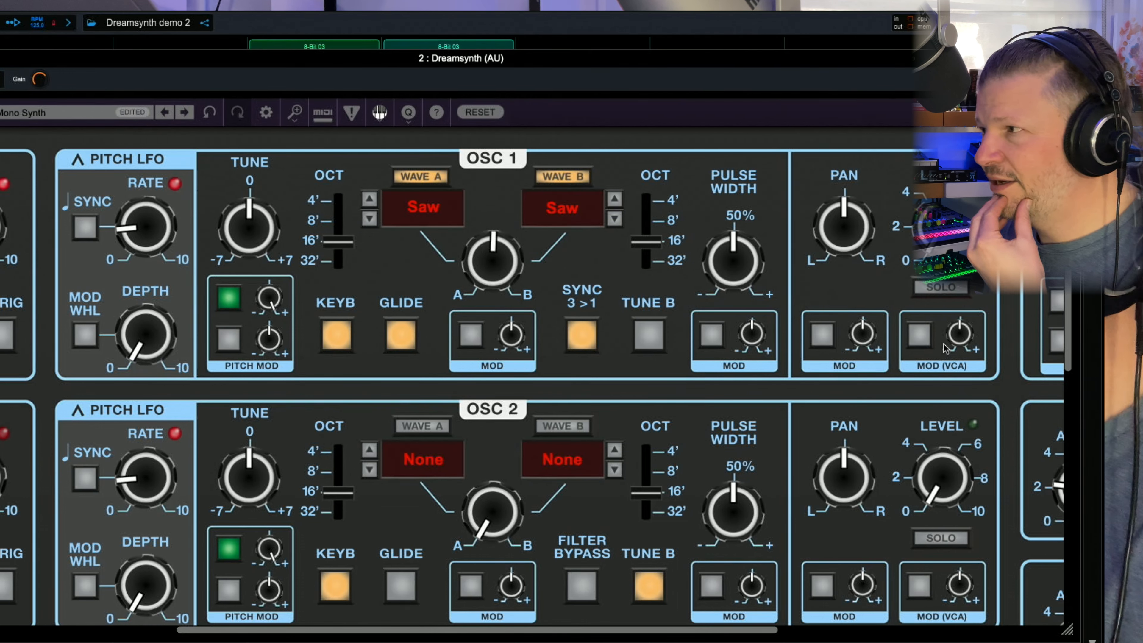
scroll(943, 344, down, 1)
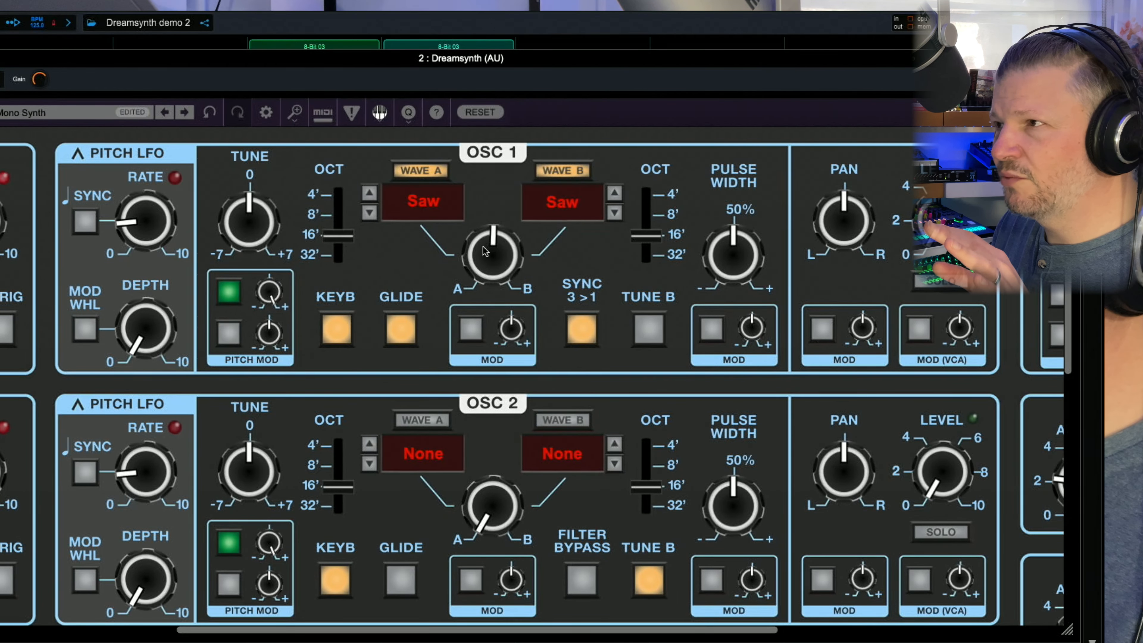
scroll(485, 443, down, 5)
scroll(485, 443, up, 5)
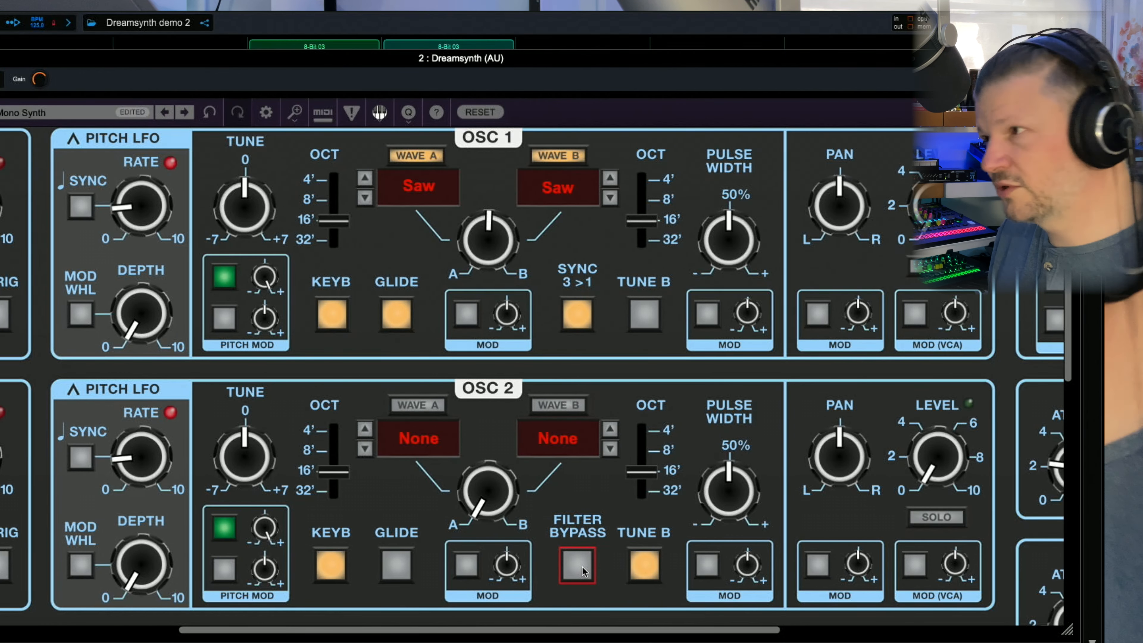
scroll(582, 567, down, 3)
scroll(582, 567, down, 4)
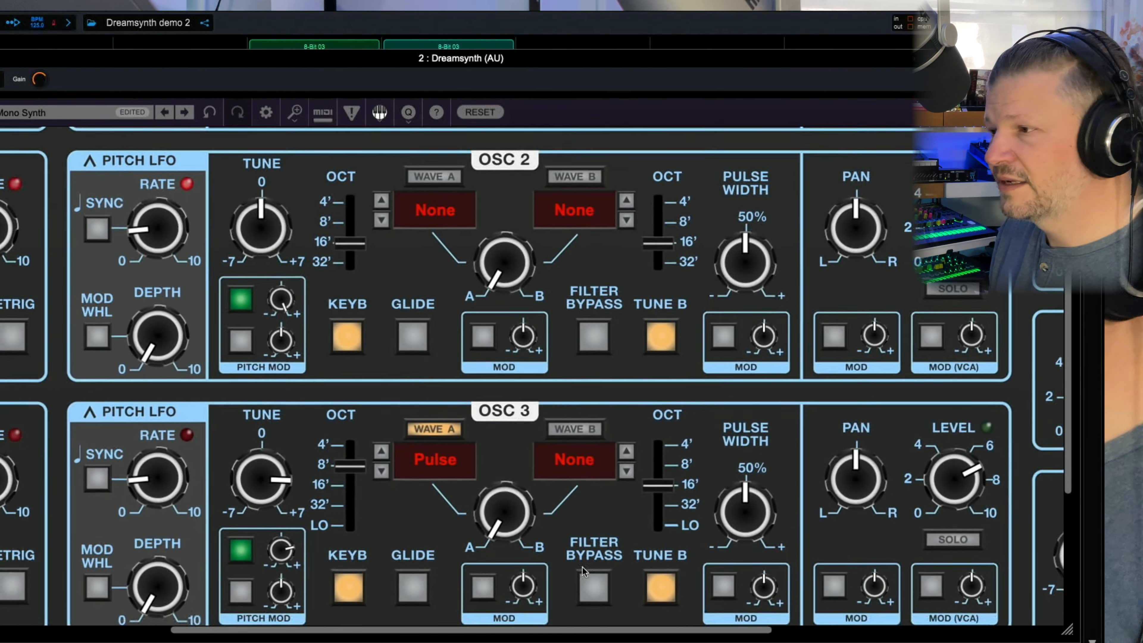
Set the octaves of OSC 3's Wave A and Wave B to LO.
mouse_move(518, 519)
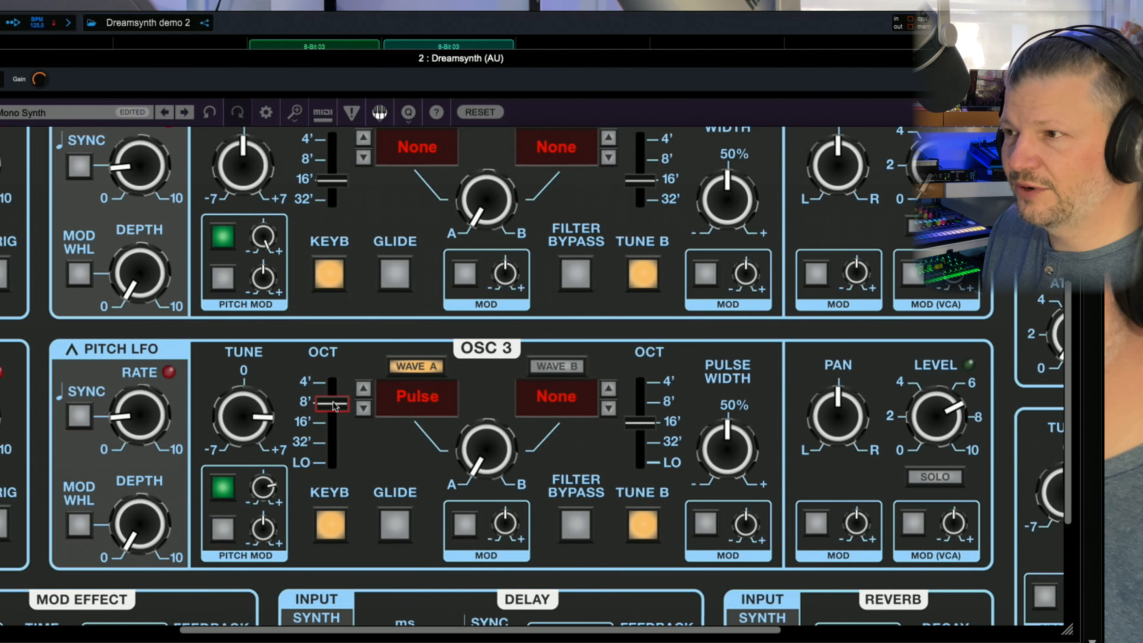
drag(332, 403, 335, 481)
mouse_move(335, 480)
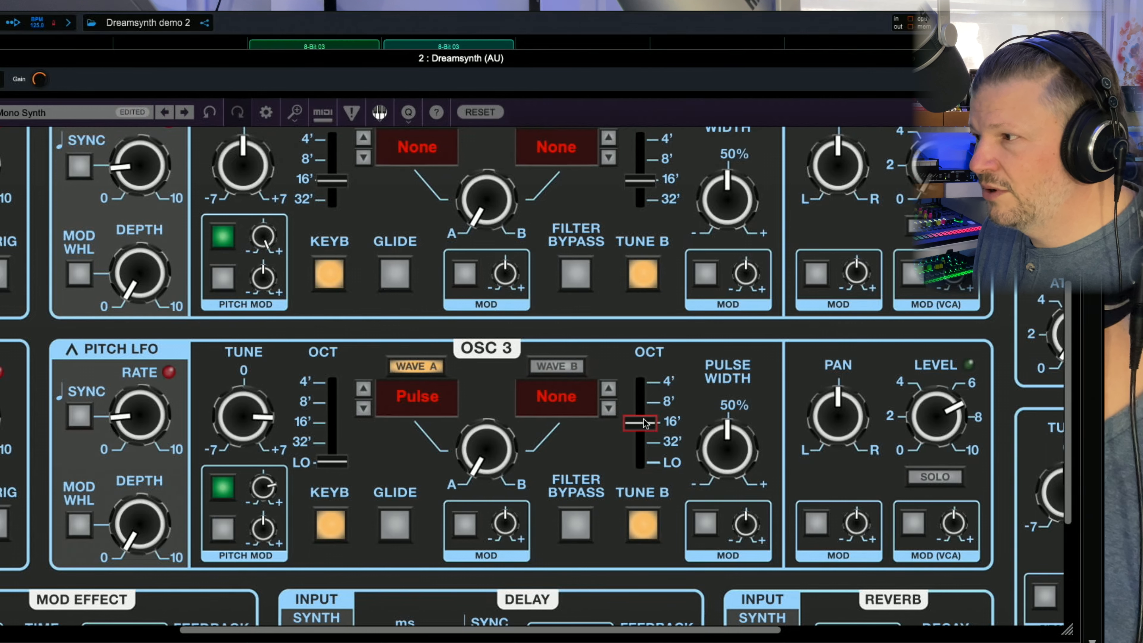
drag(645, 424, 643, 483)
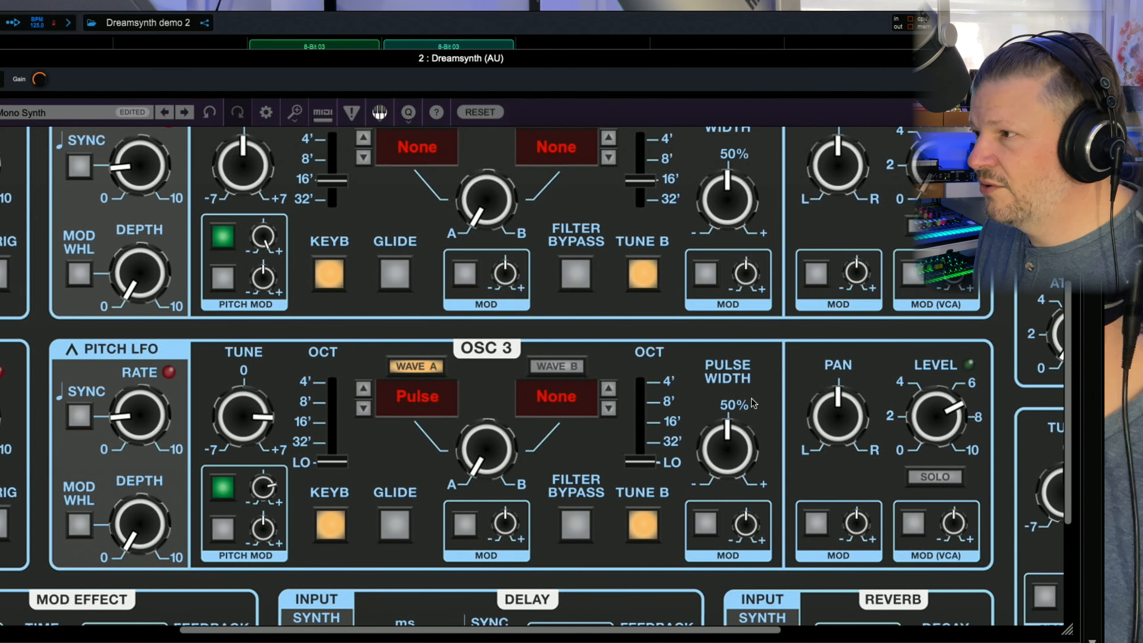
Assign OSC 3 as the modulation source for OSC 1's pan.
scroll(751, 398, up, 7)
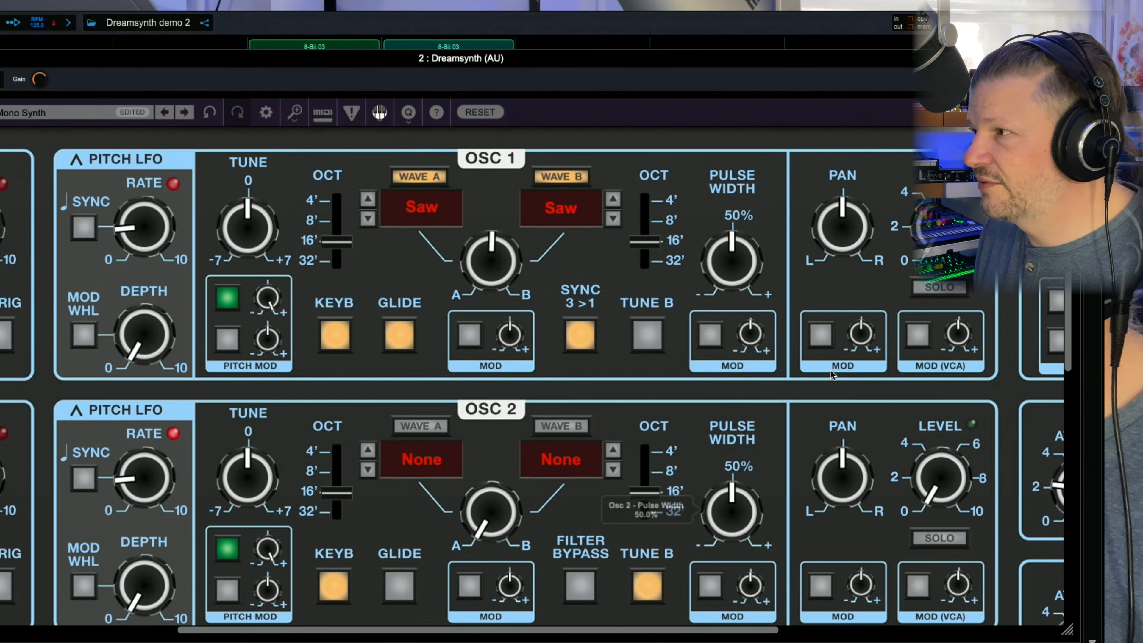
click(825, 337)
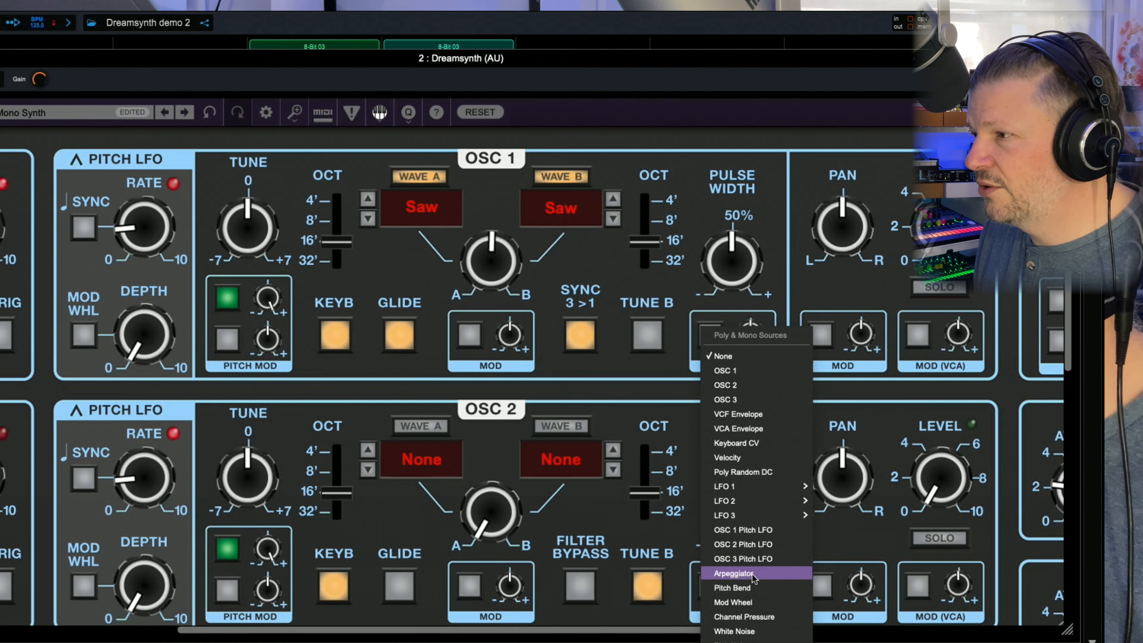
click(737, 399)
Browse the wave categories for OSC 3's Wave A, including Percussion, Wind, Single-Cycle and One-Shot, without choosing another wave.
scroll(435, 553, down, 3)
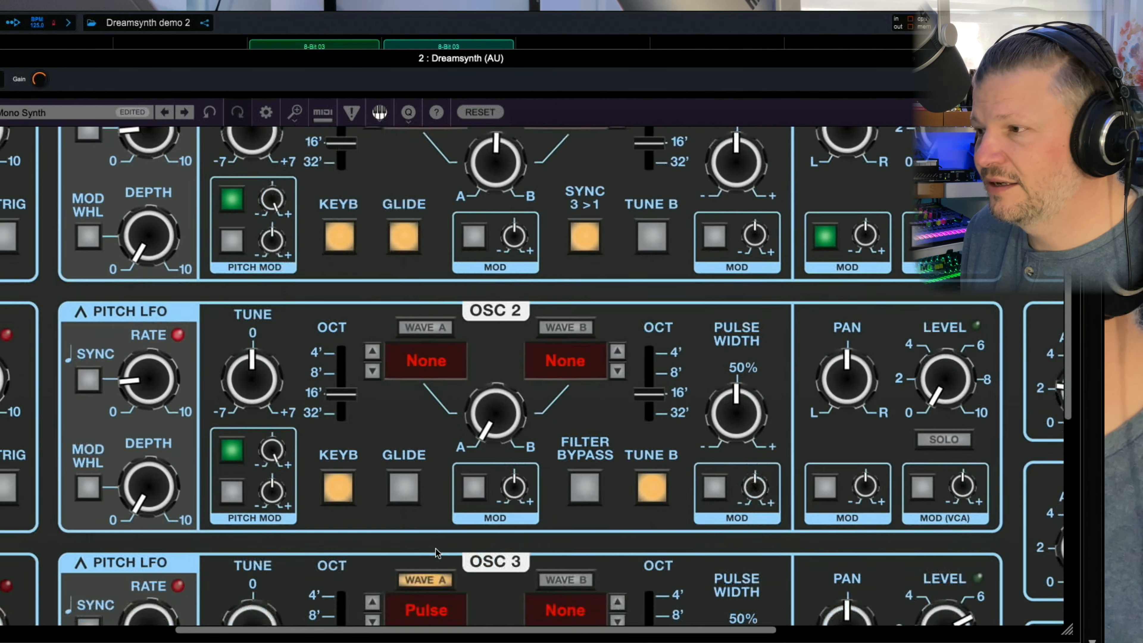
scroll(436, 553, down, 3)
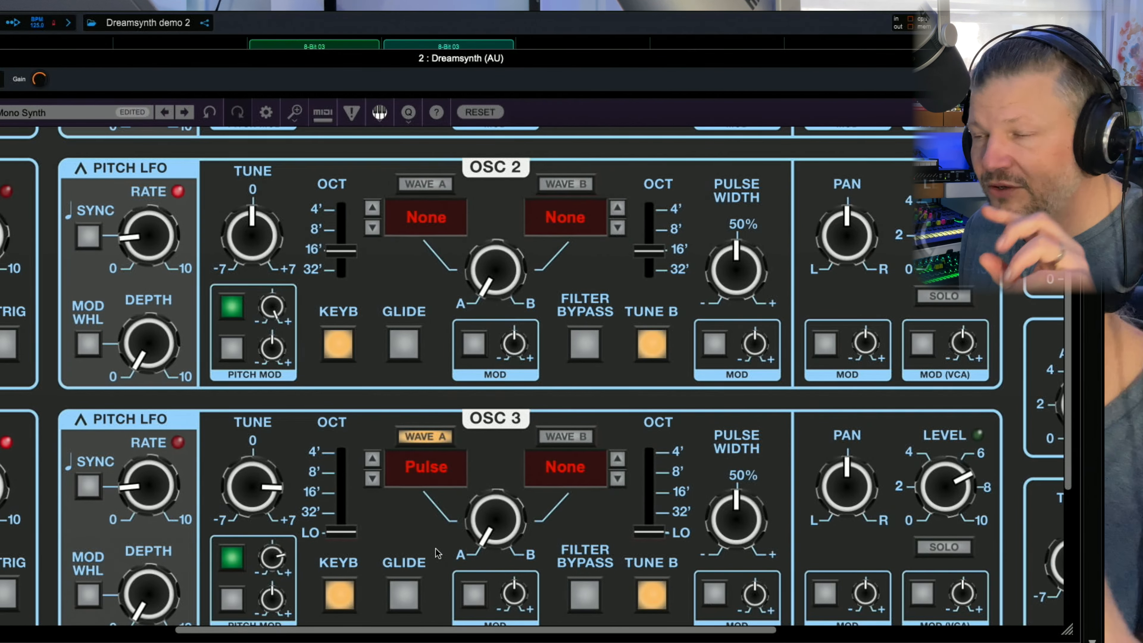
click(426, 466)
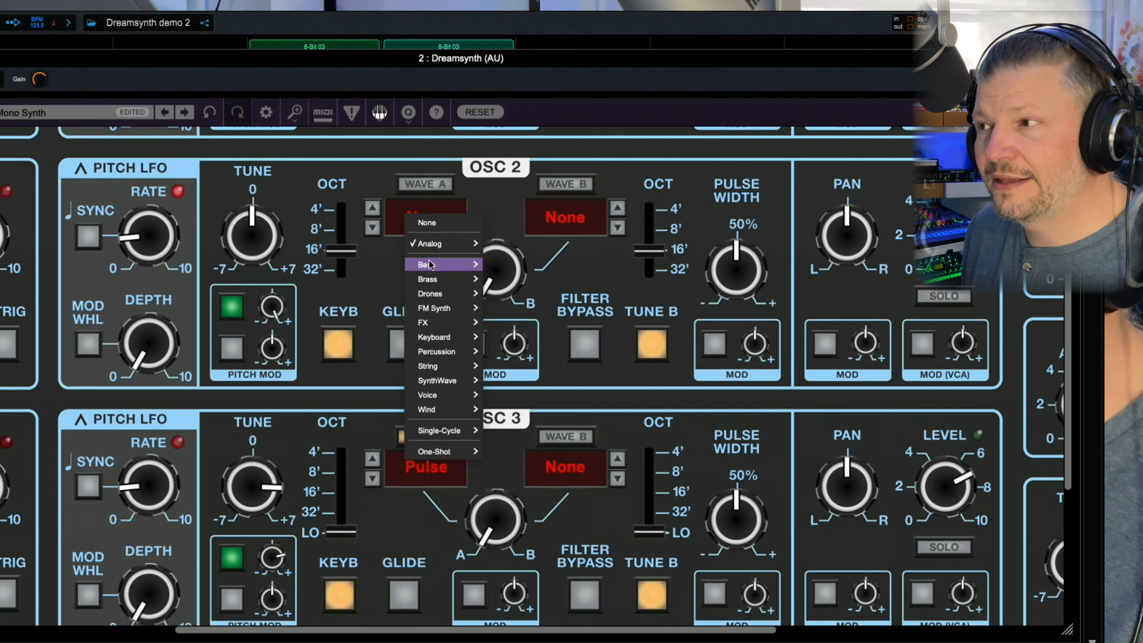
mouse_move(436, 335)
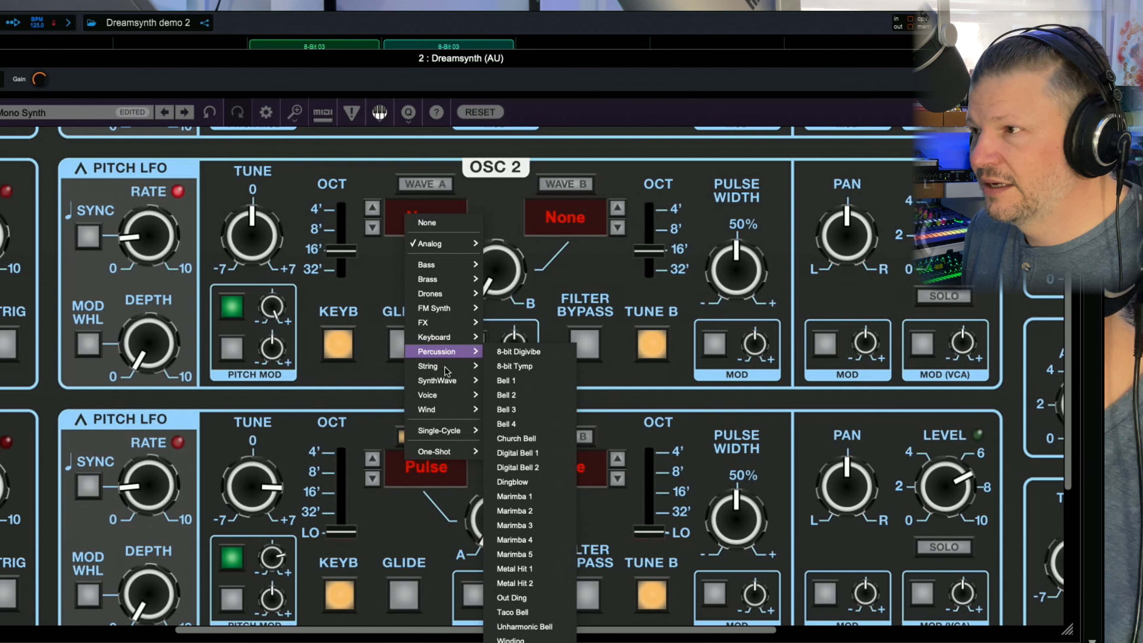
mouse_move(444, 372)
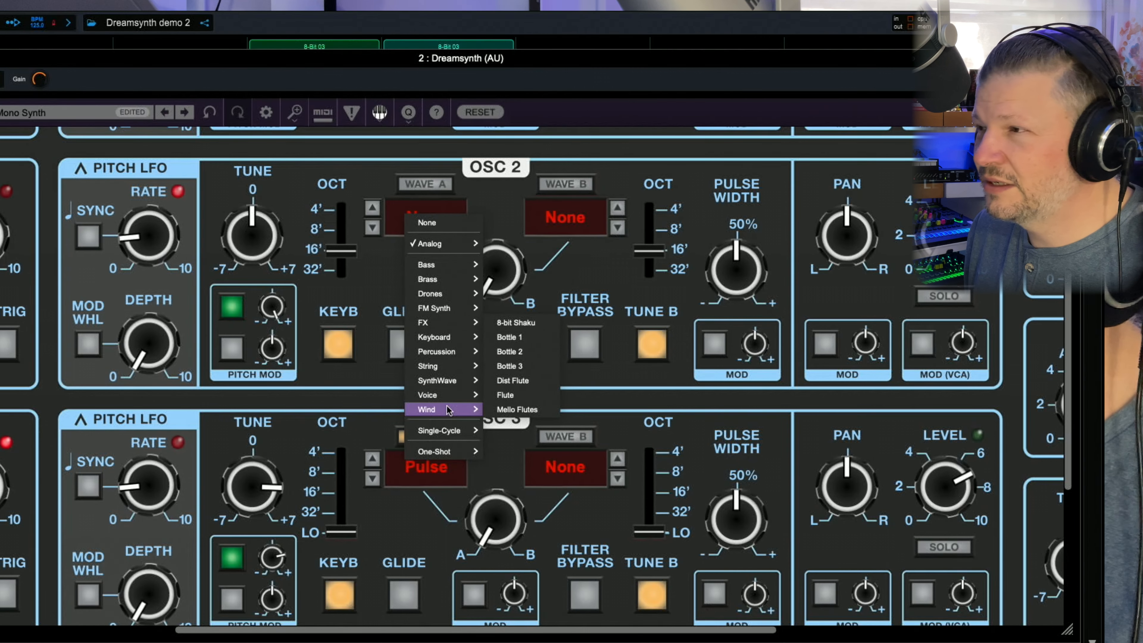
mouse_move(449, 432)
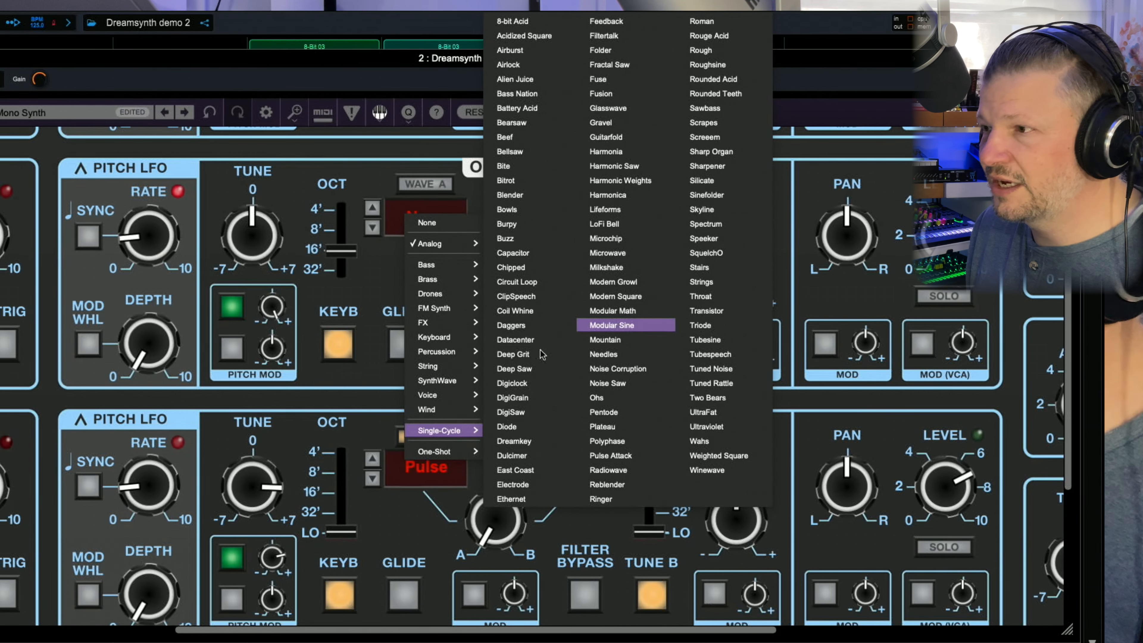
mouse_move(448, 451)
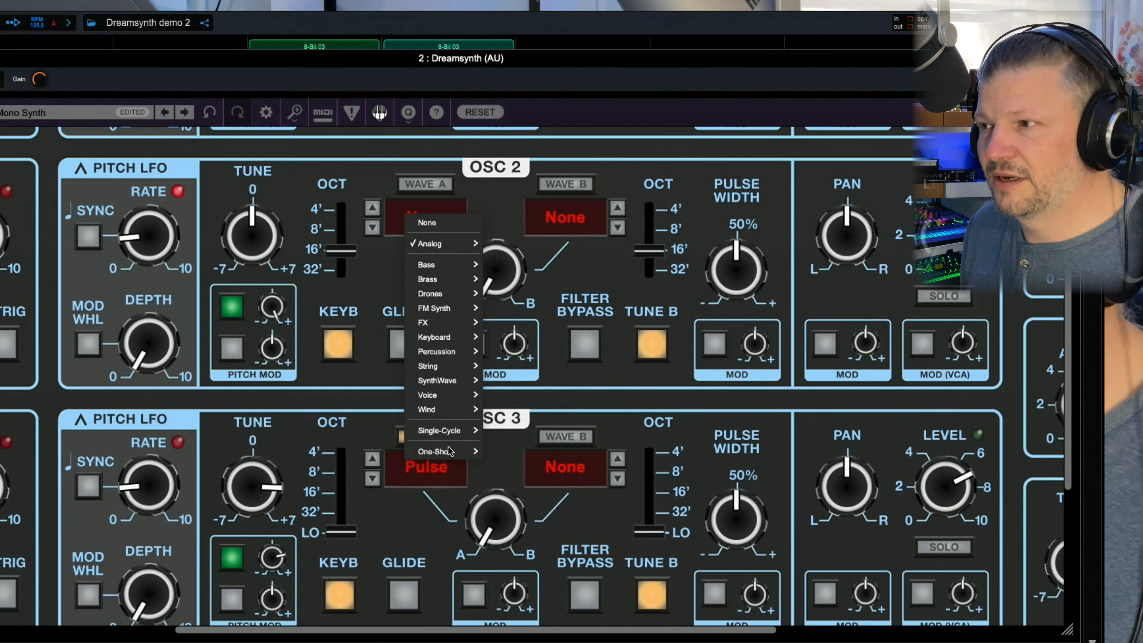
mouse_move(448, 451)
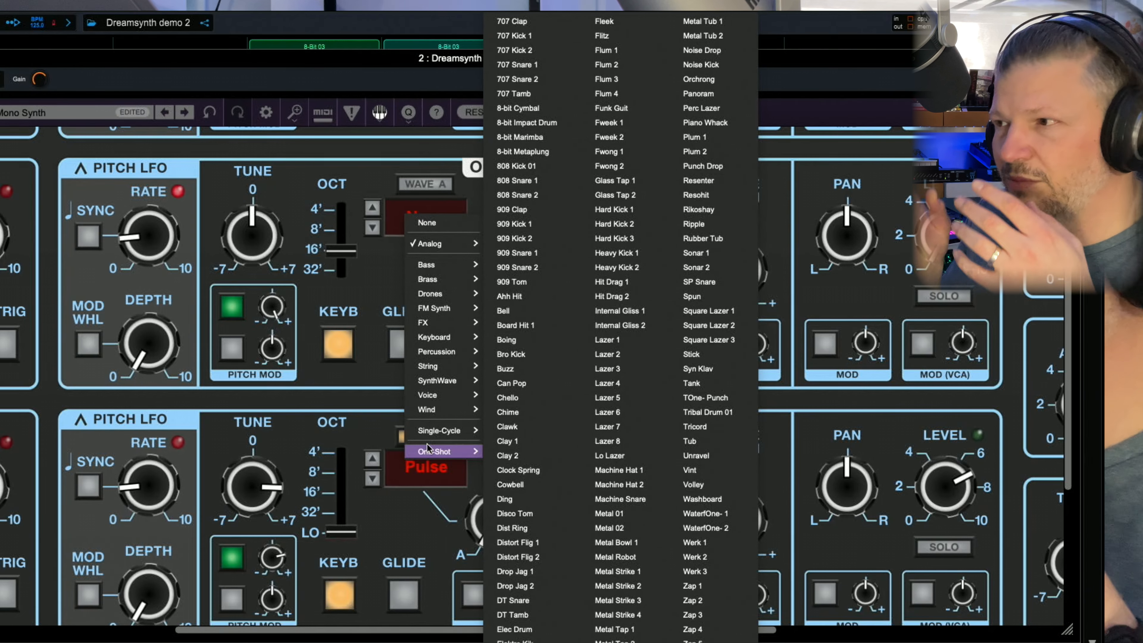
click(341, 426)
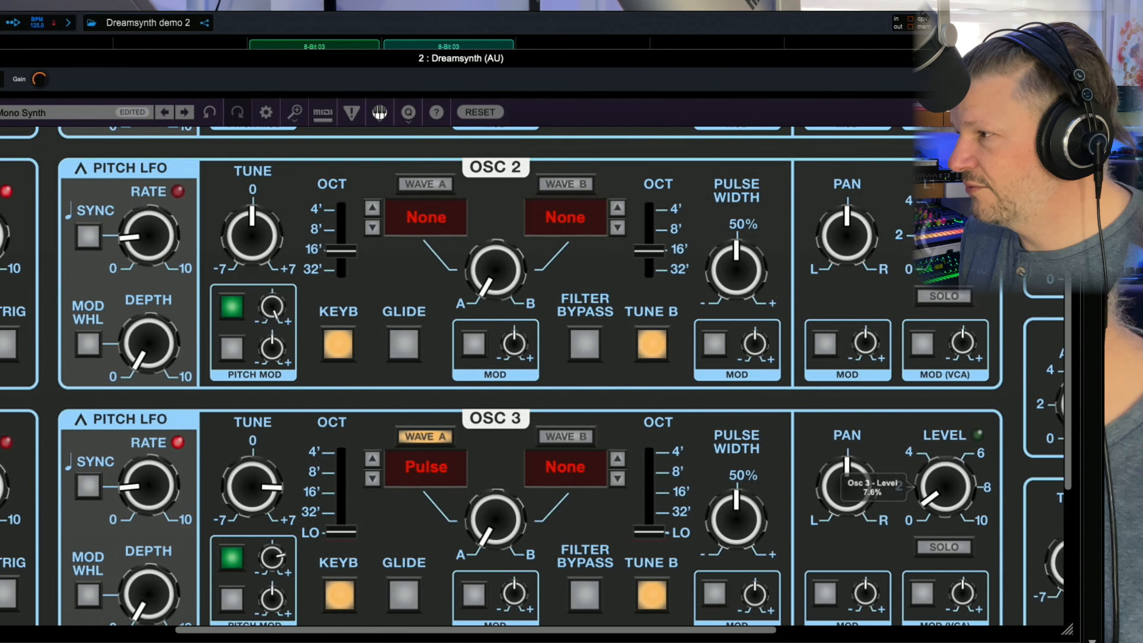
Raise OSC 1's level to 10 in preparation for demonstrating the filter section.
scroll(790, 447, right, 3)
scroll(790, 447, down, 1)
scroll(793, 451, right, 15)
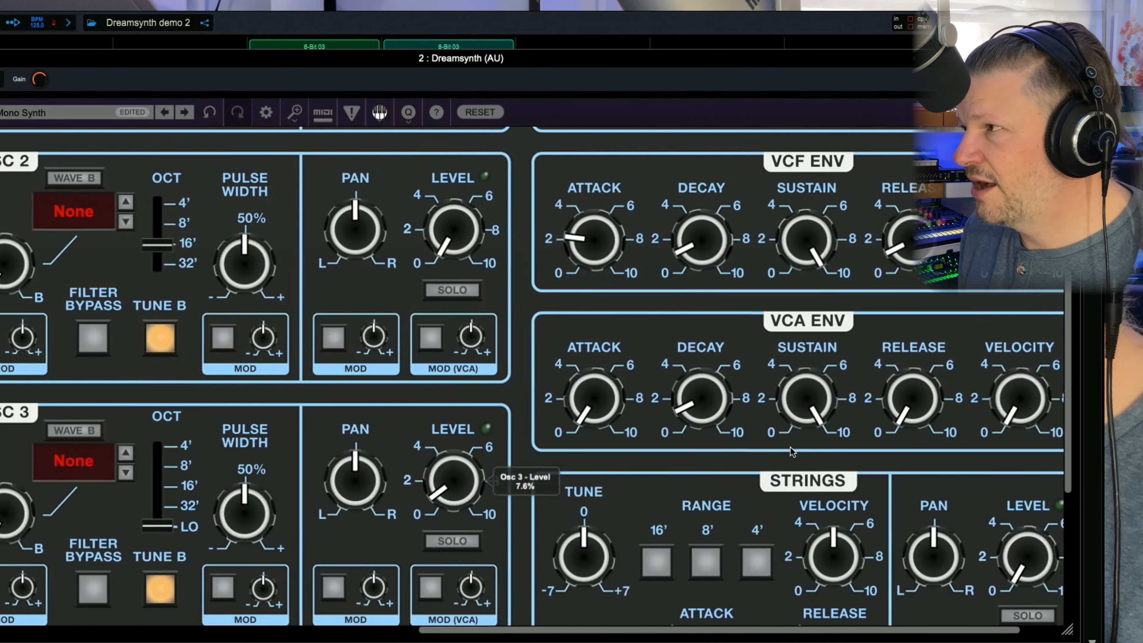
scroll(792, 452, right, 1)
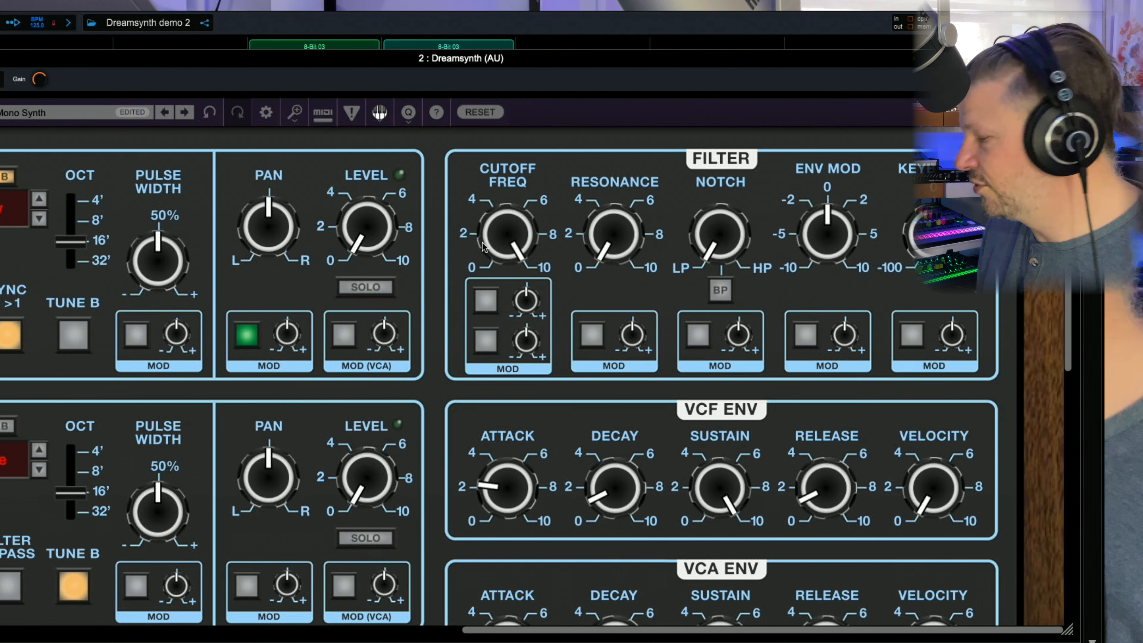
mouse_move(482, 247)
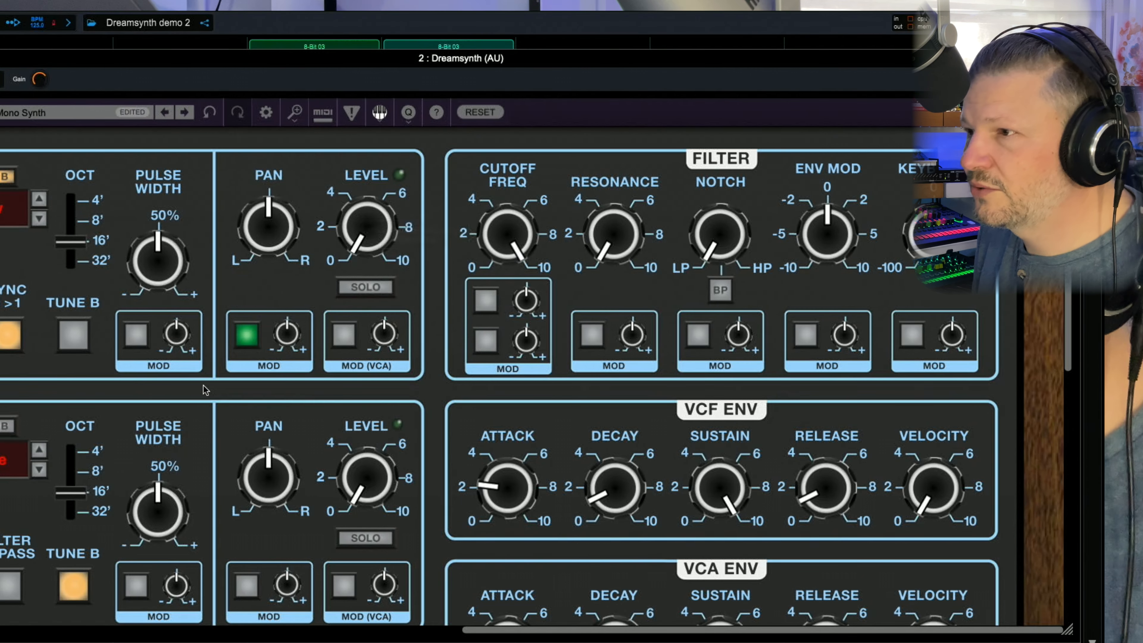
drag(365, 234, 412, 21)
drag(394, 217, 582, 16)
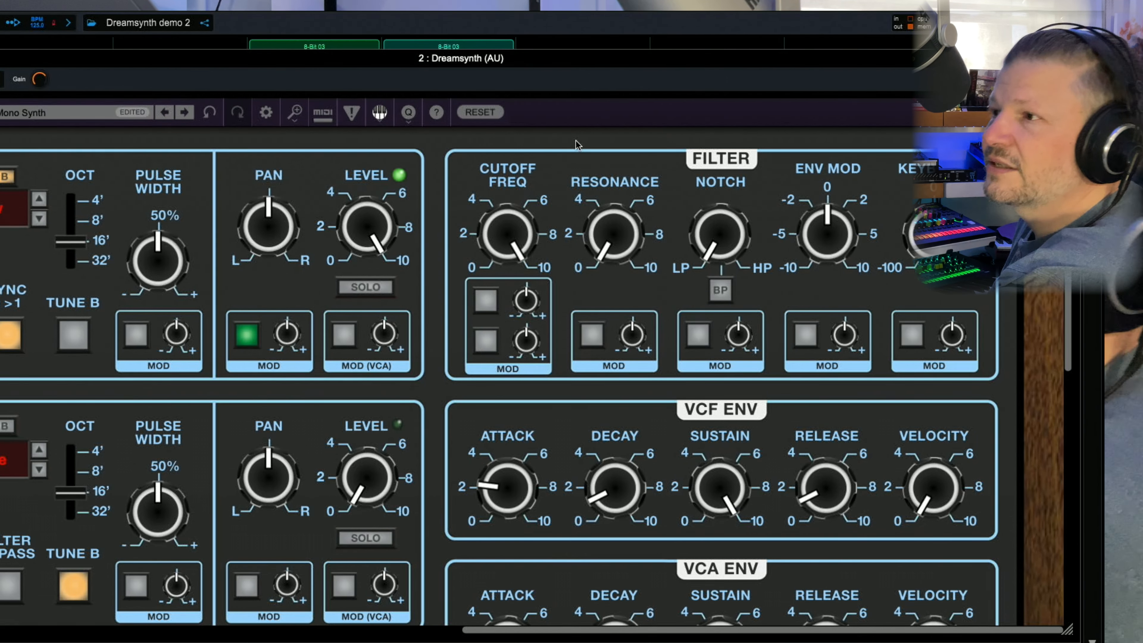
Raise the filter resonance to about 3.5 and sweep the cutoff down to about 2, then up to about 1131 Hz.
drag(505, 243, 566, 545)
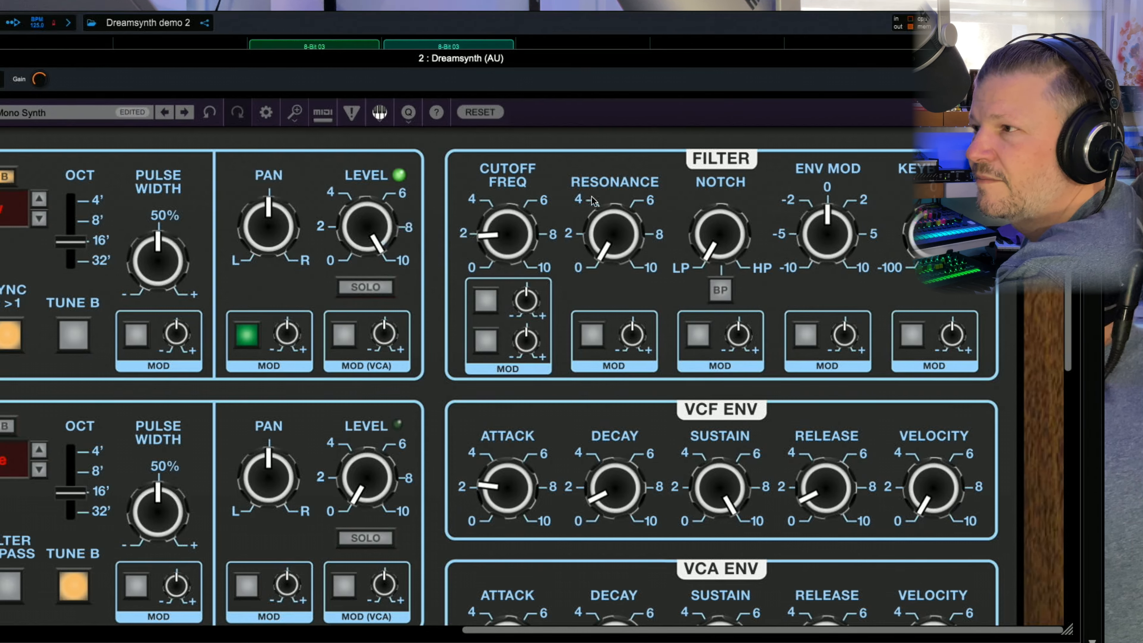
drag(607, 247, 512, 193)
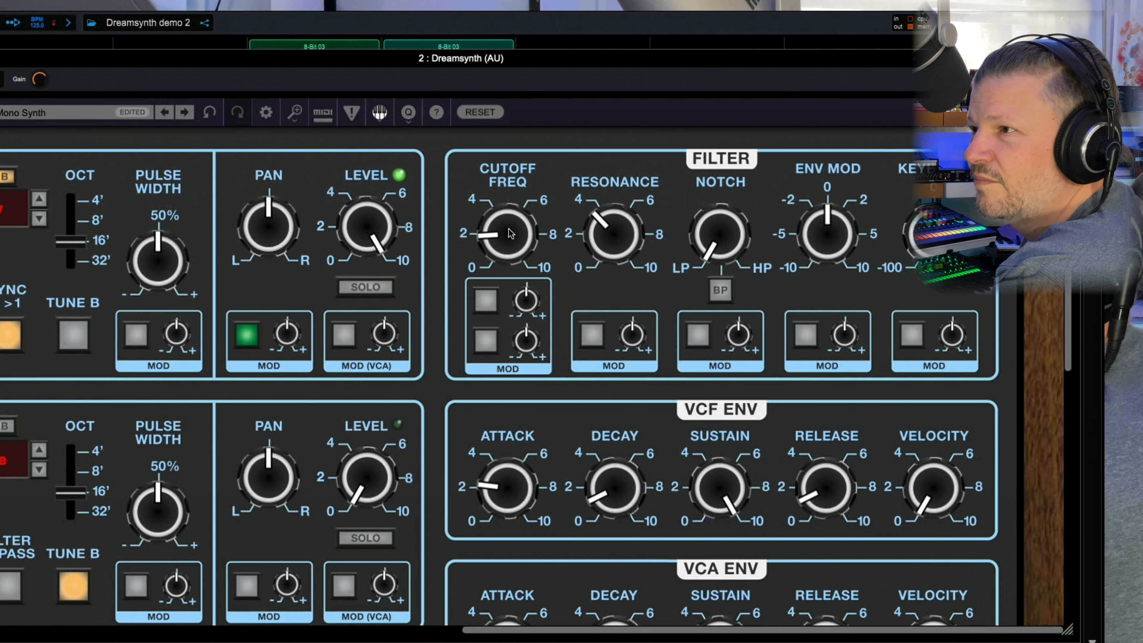
drag(511, 233, 531, 124)
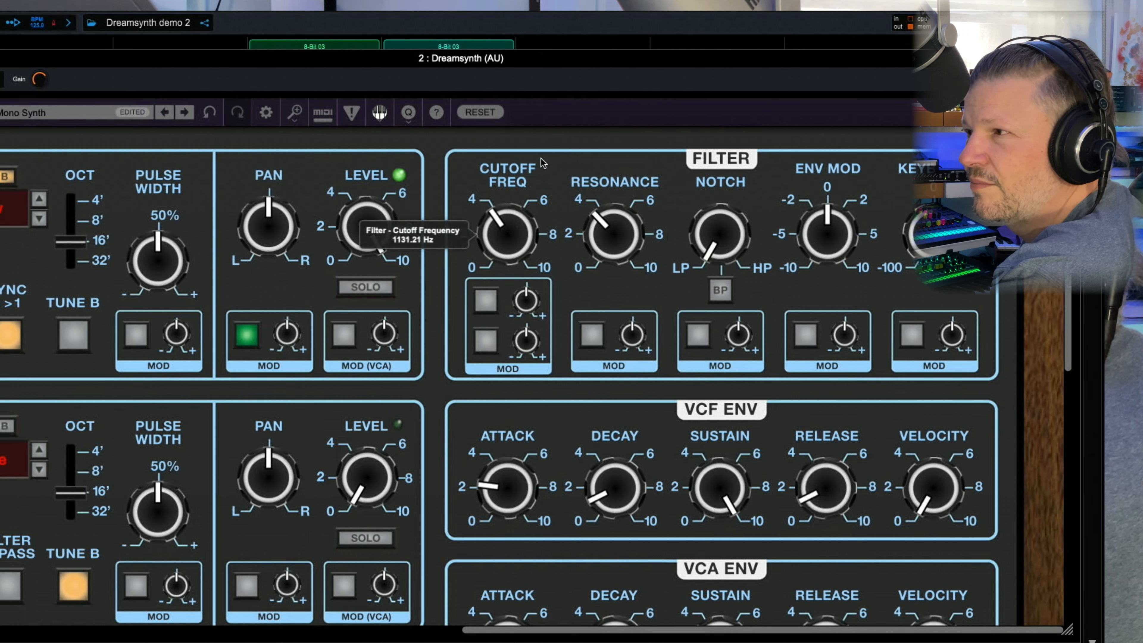
Move the filter's Notch control to its midpoint and then fully to HP, sweeping the cutoff at each setting and ending at about 61 Hz.
drag(707, 236, 648, 104)
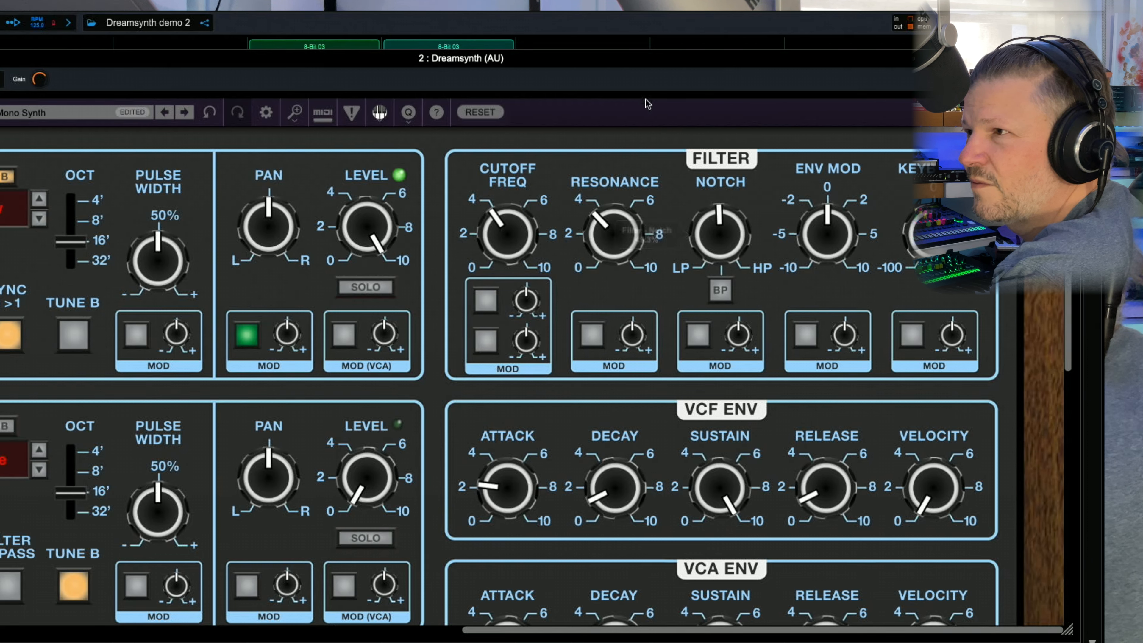
drag(513, 236, 544, 57)
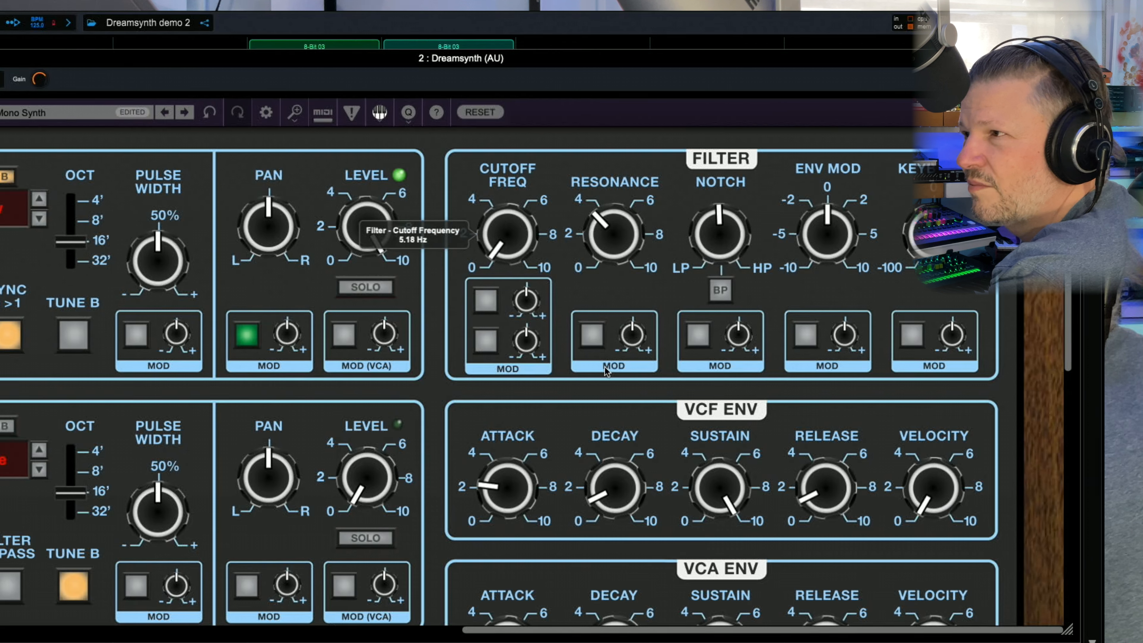
drag(604, 266, 706, 292)
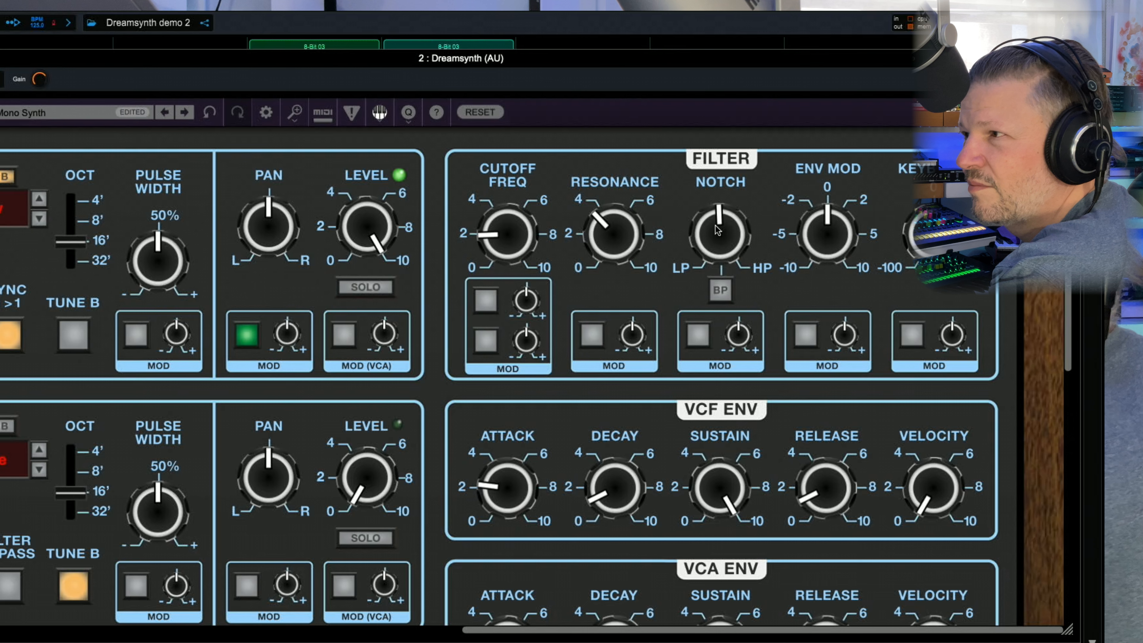
drag(718, 231, 725, 108)
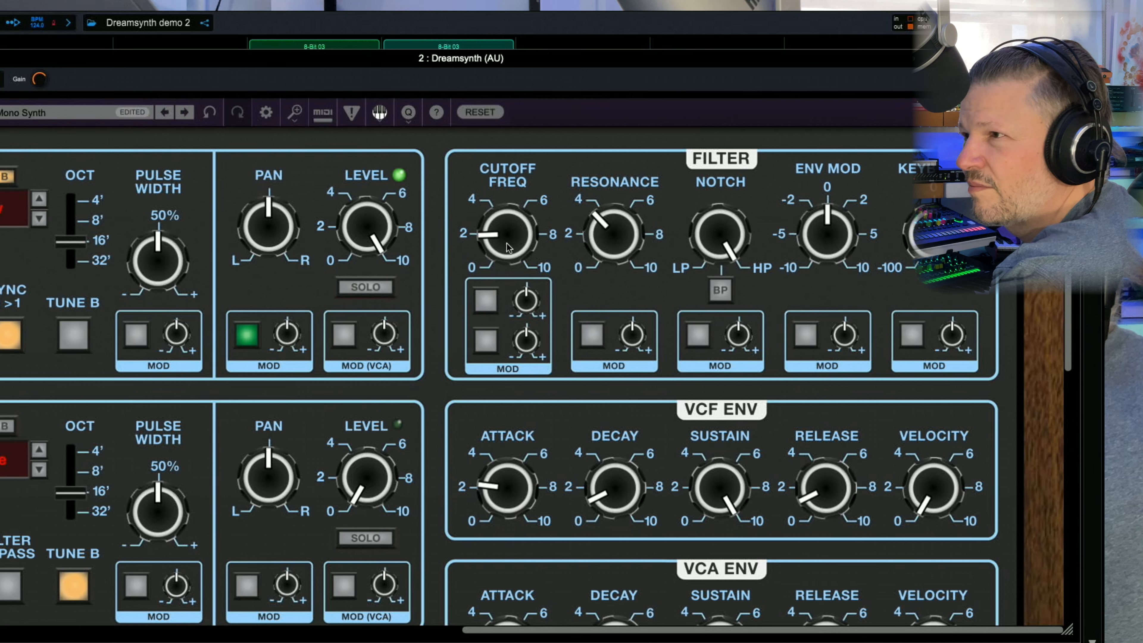
drag(508, 248, 508, 397)
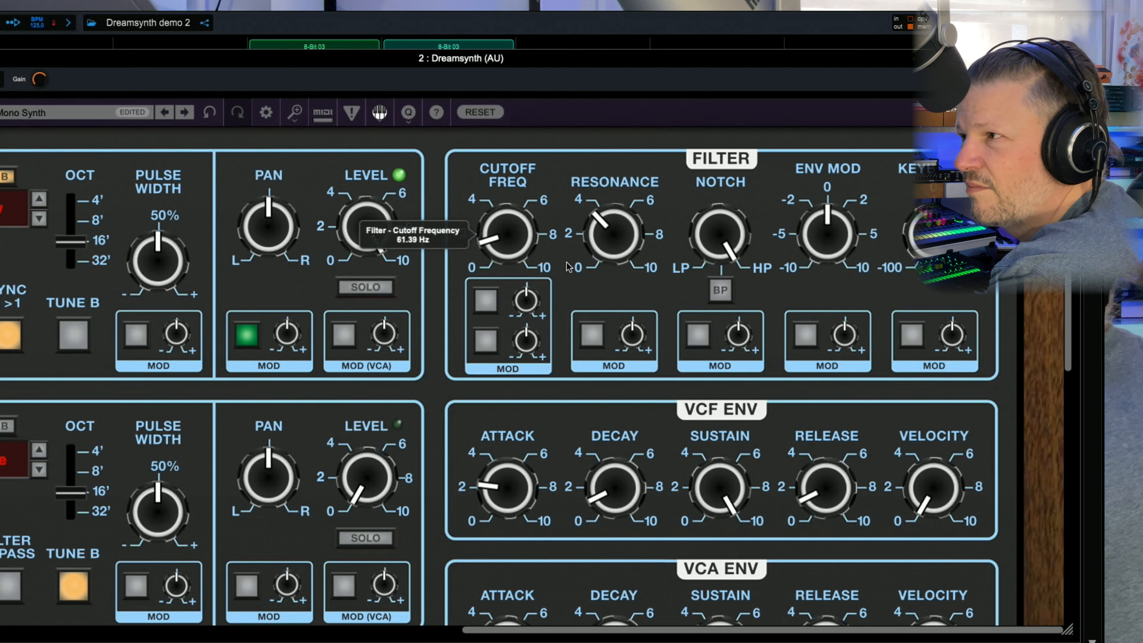
Switch the filter to BP mode and sweep the cutoff, ending at about 1.
click(709, 292)
drag(504, 238, 546, 256)
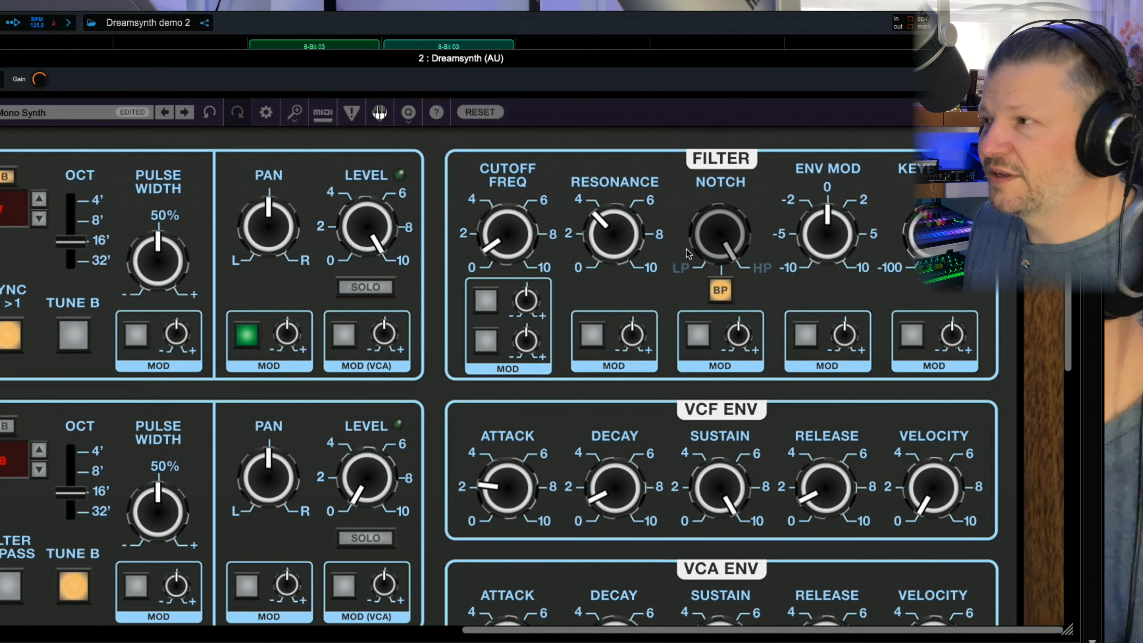
Turn off the filter's BP mode, return Notch to LP, raise resonance to about 9.5, and sweep the cutoff up and back down to 0.
click(722, 291)
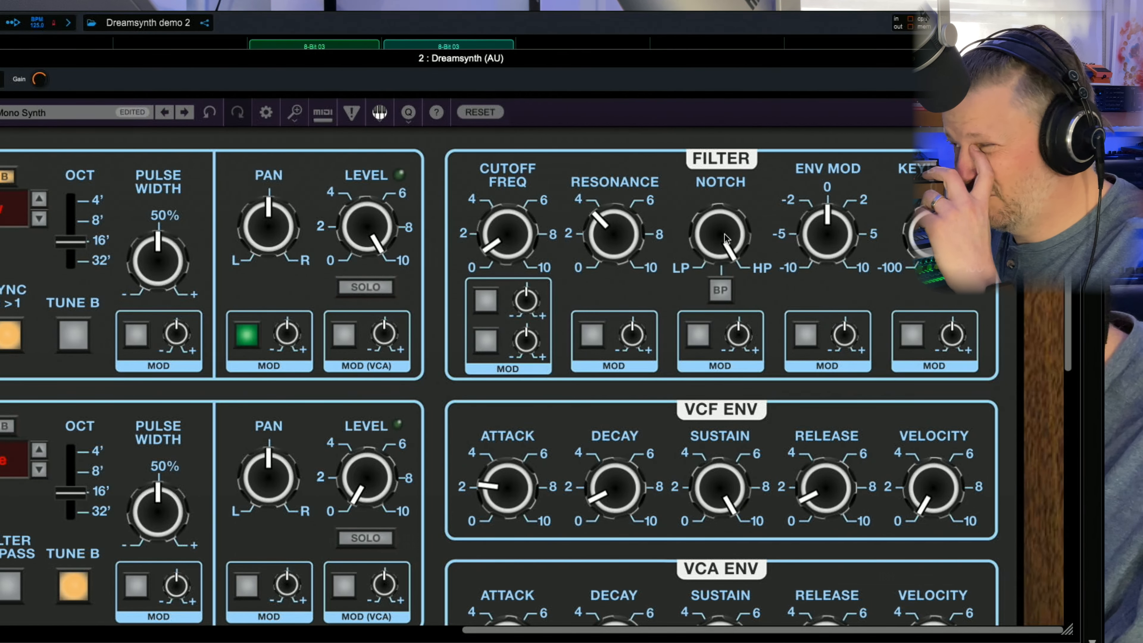
drag(726, 238, 725, 270)
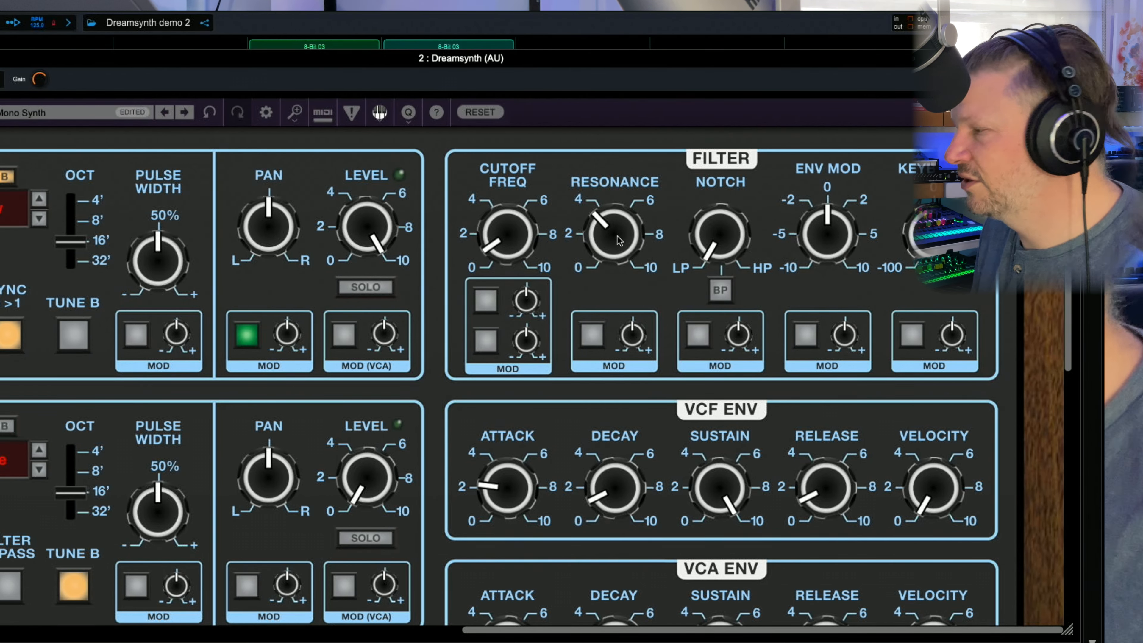
drag(617, 235, 617, 198)
drag(500, 233, 472, 26)
drag(504, 253, 527, 322)
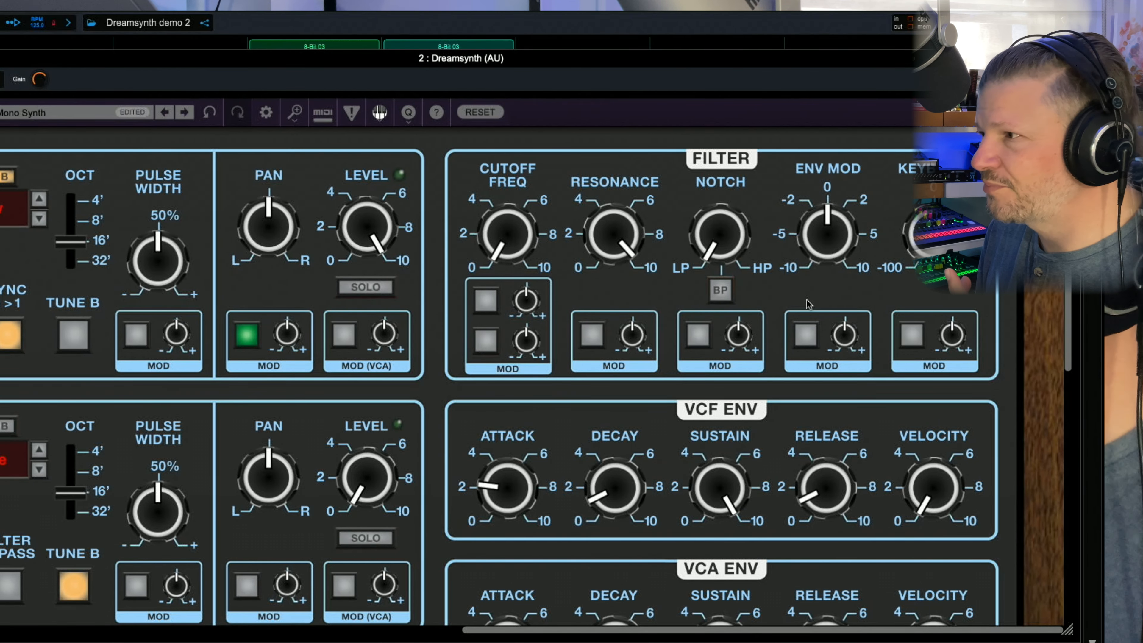
Raise the filter's Env Mod to about 5, and set the VCF envelope's attack to about 2 and decay to about 4.
drag(837, 221, 847, 127)
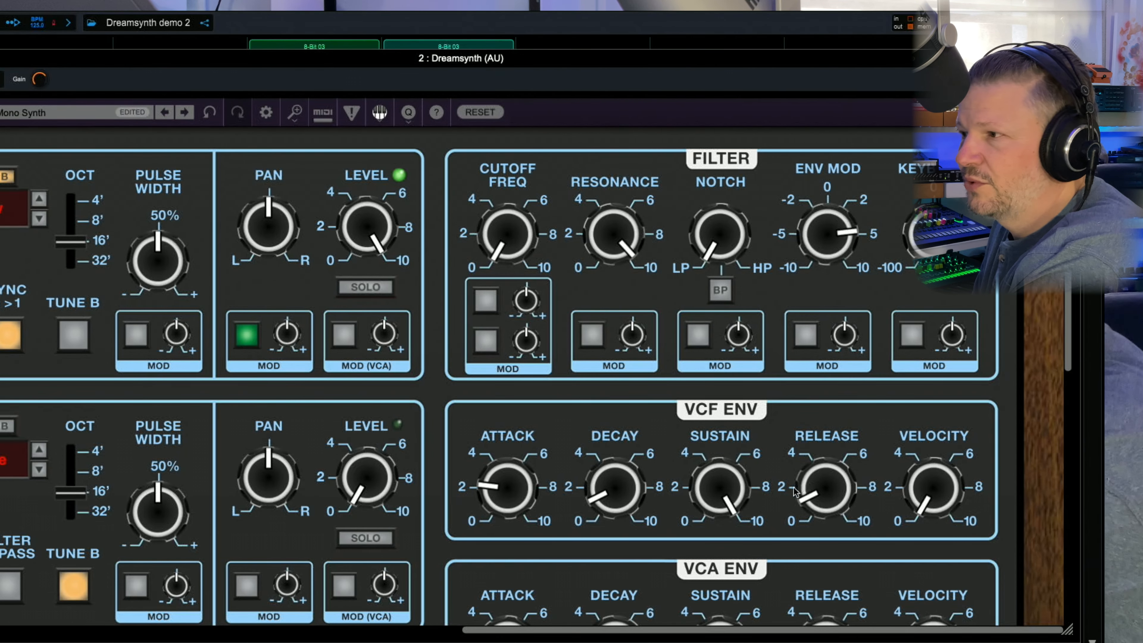
scroll(646, 497, down, 3)
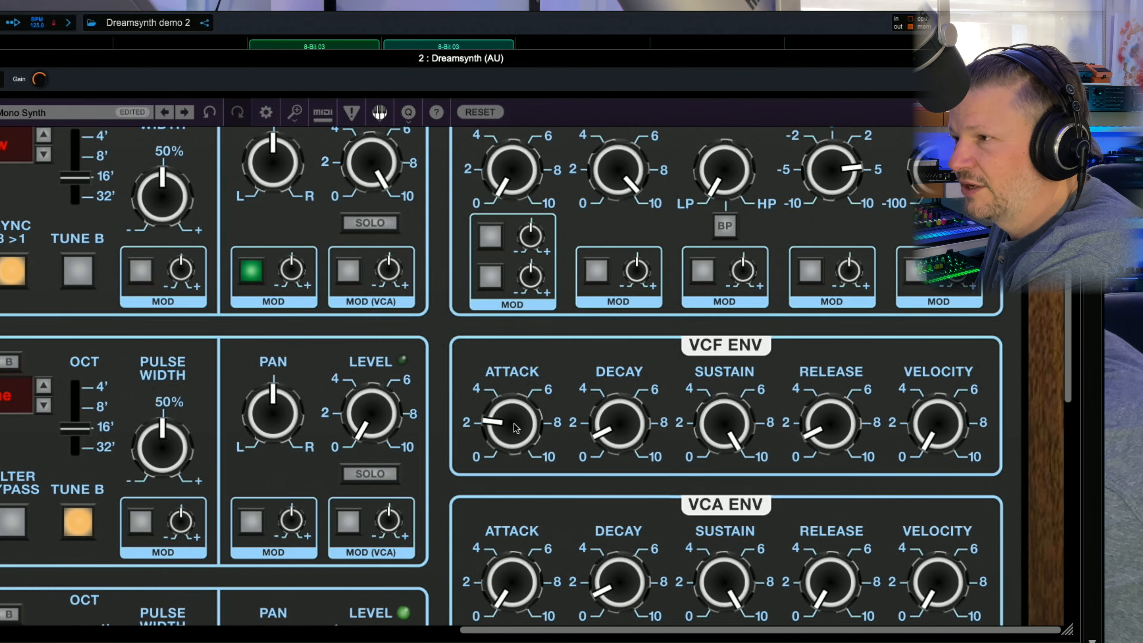
drag(517, 428, 516, 433)
drag(619, 426, 615, 362)
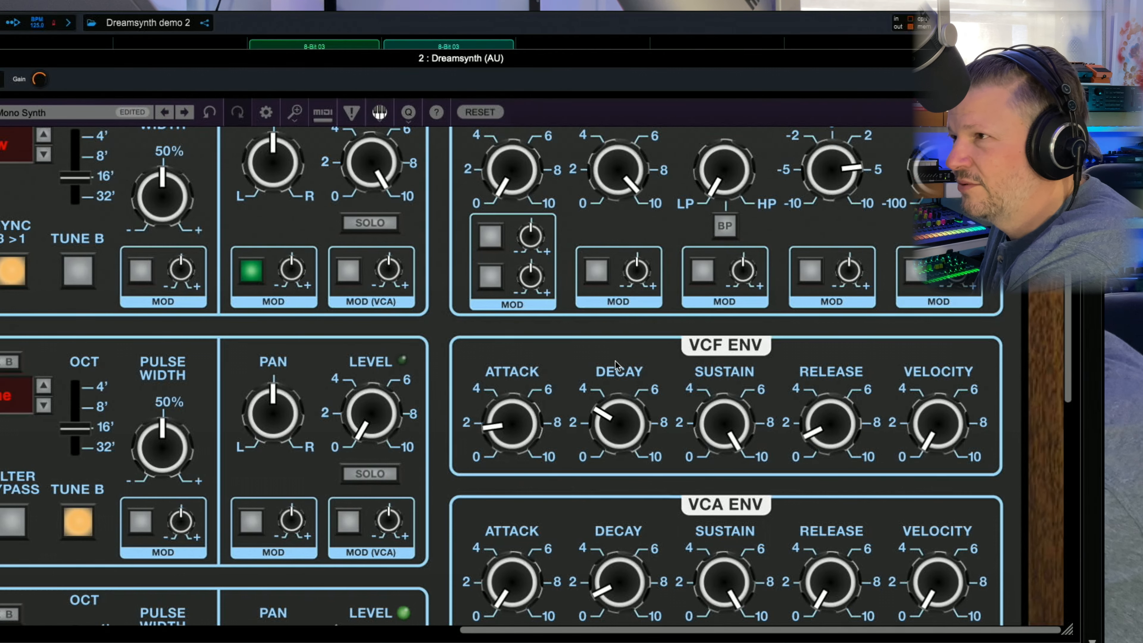
drag(624, 425, 622, 397)
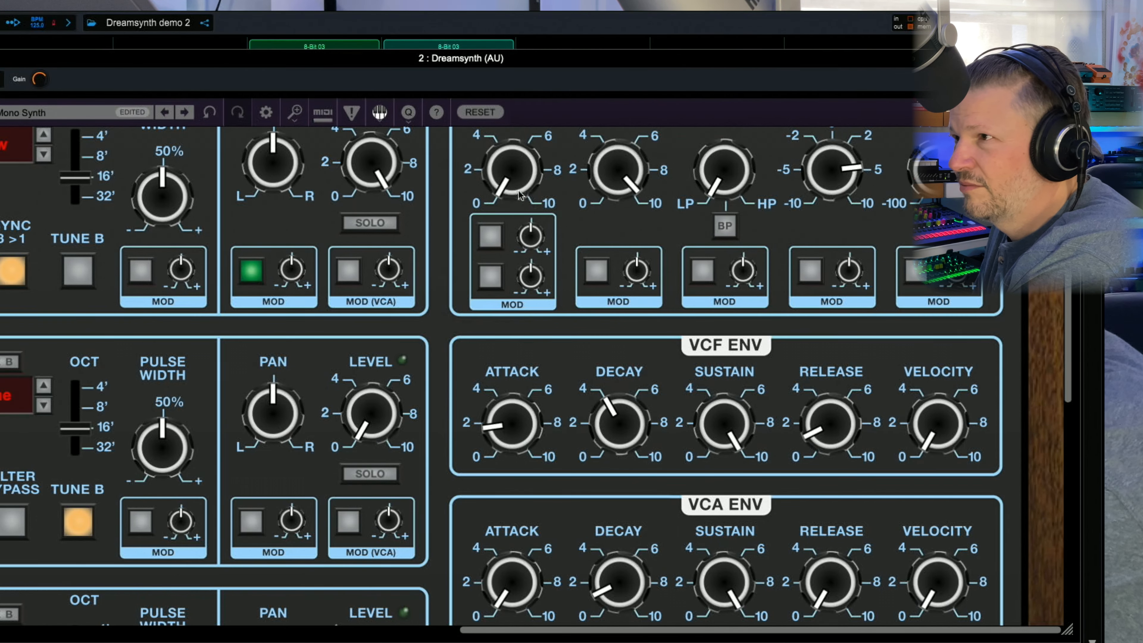
Set the filter's Env Mod depth to 72.9%, and adjust the VCF envelope to about 10207 ms decay and a sustain of about 4.
scroll(521, 194, up, 1)
drag(834, 200, 840, 53)
drag(836, 207, 836, 233)
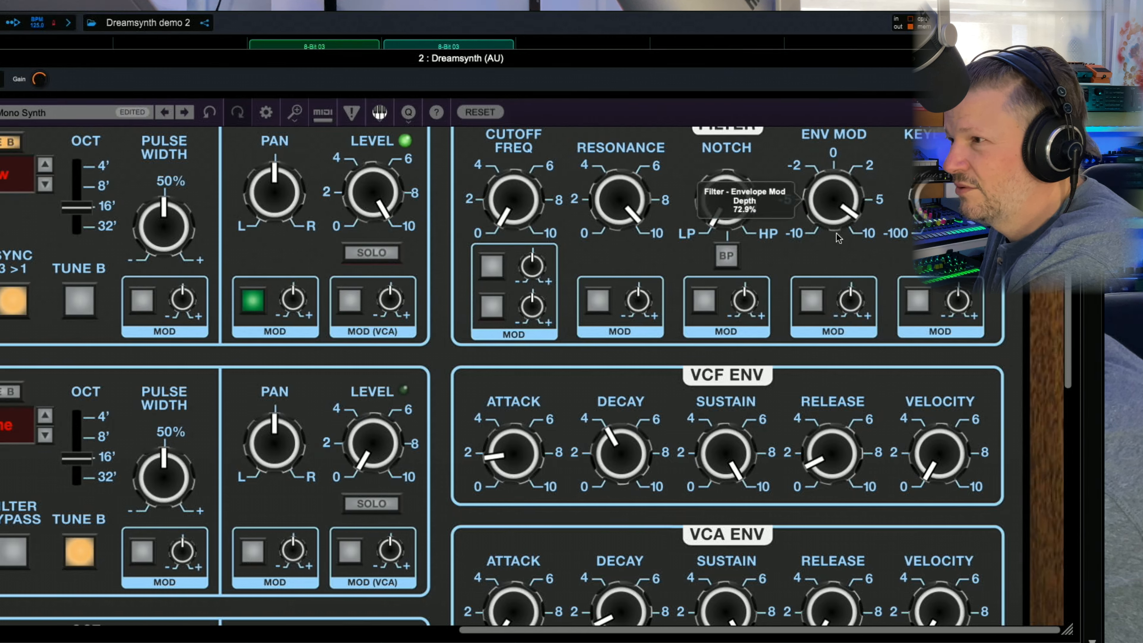
drag(617, 452, 618, 484)
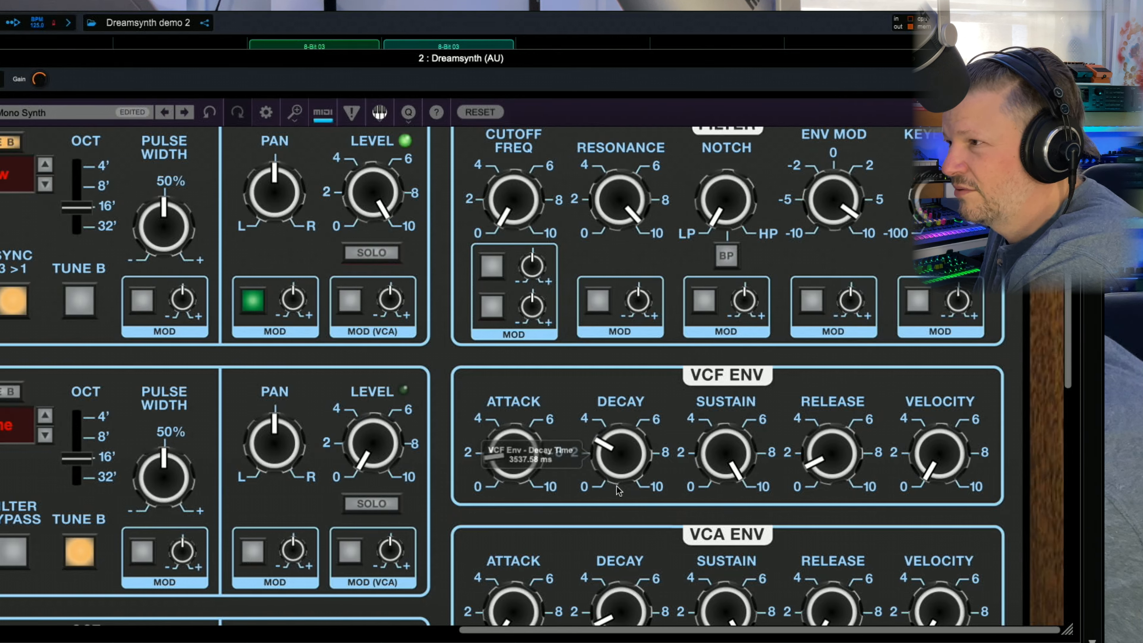
drag(738, 450, 728, 612)
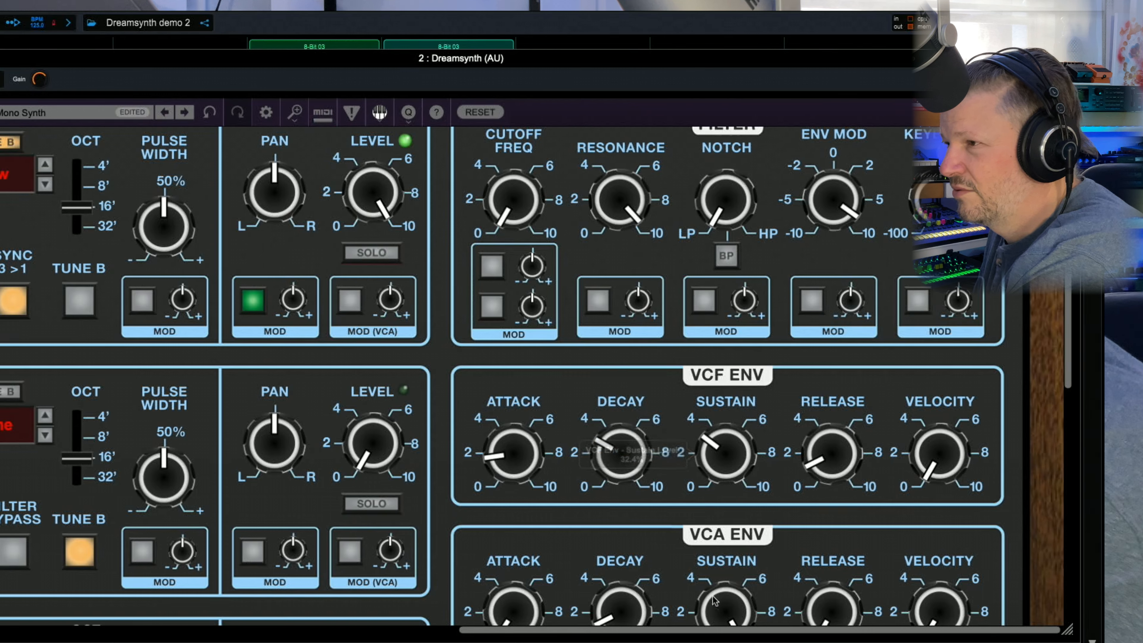
drag(621, 450, 622, 407)
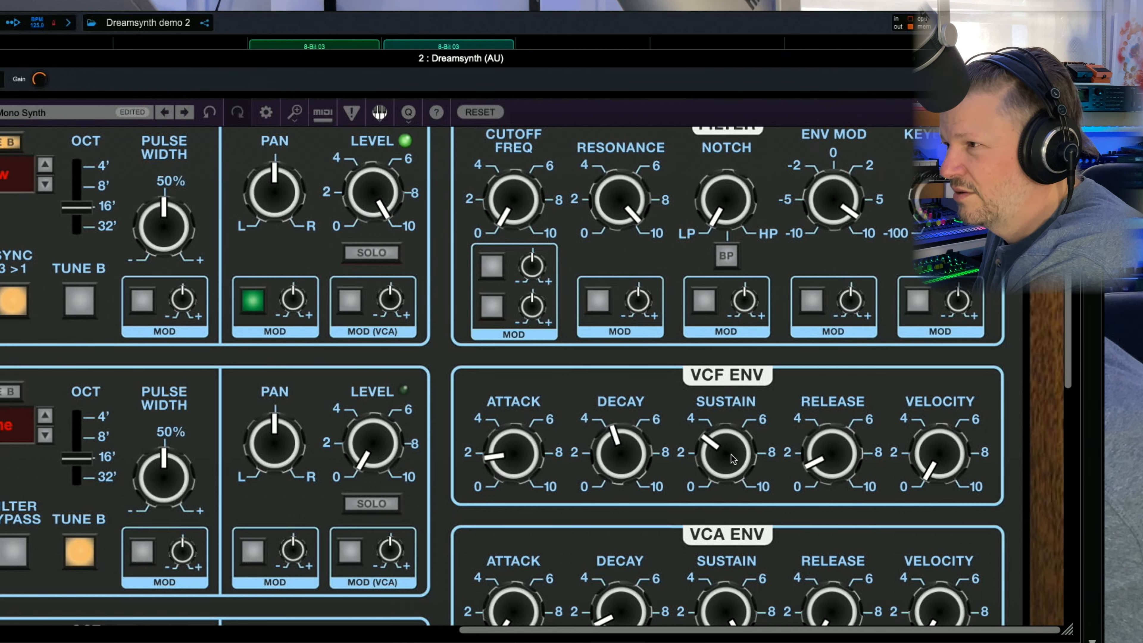
drag(731, 455, 730, 437)
drag(627, 440, 630, 434)
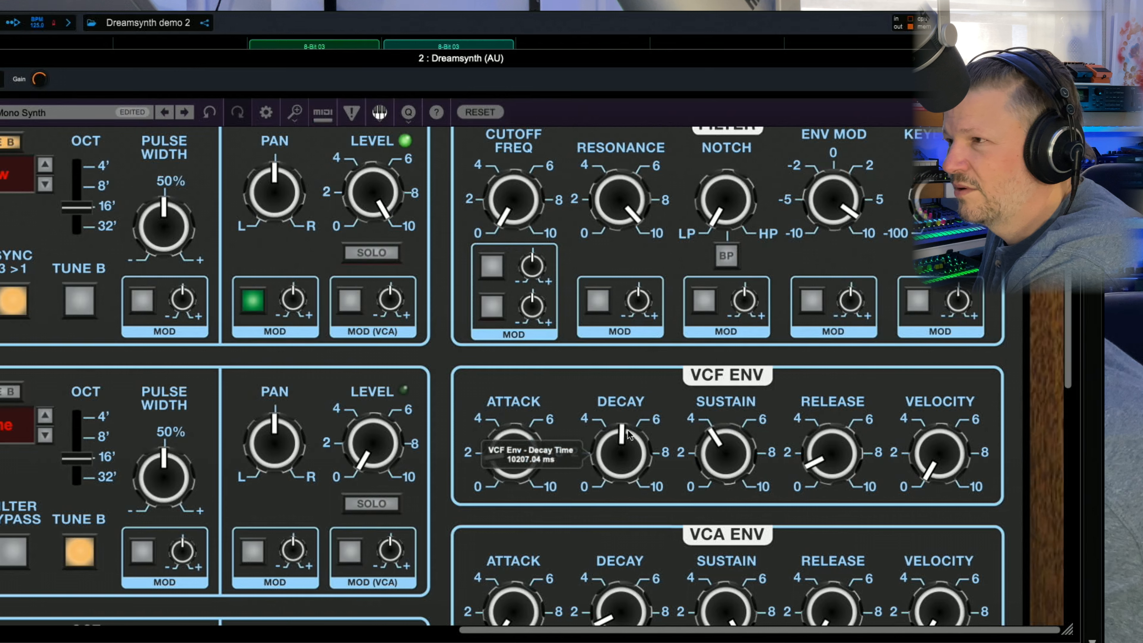
Assign LFO 1 (0 deg) to the filter cutoff's first mod slot and raise its depth to a positive amount.
click(494, 267)
mouse_move(436, 419)
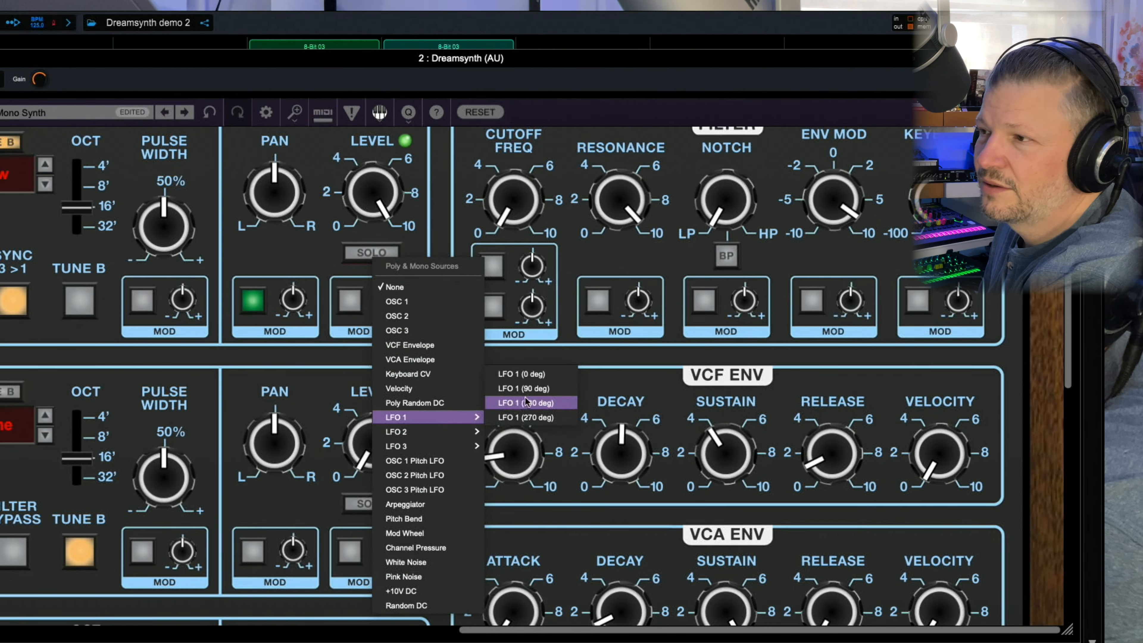
click(528, 377)
drag(520, 269, 532, 153)
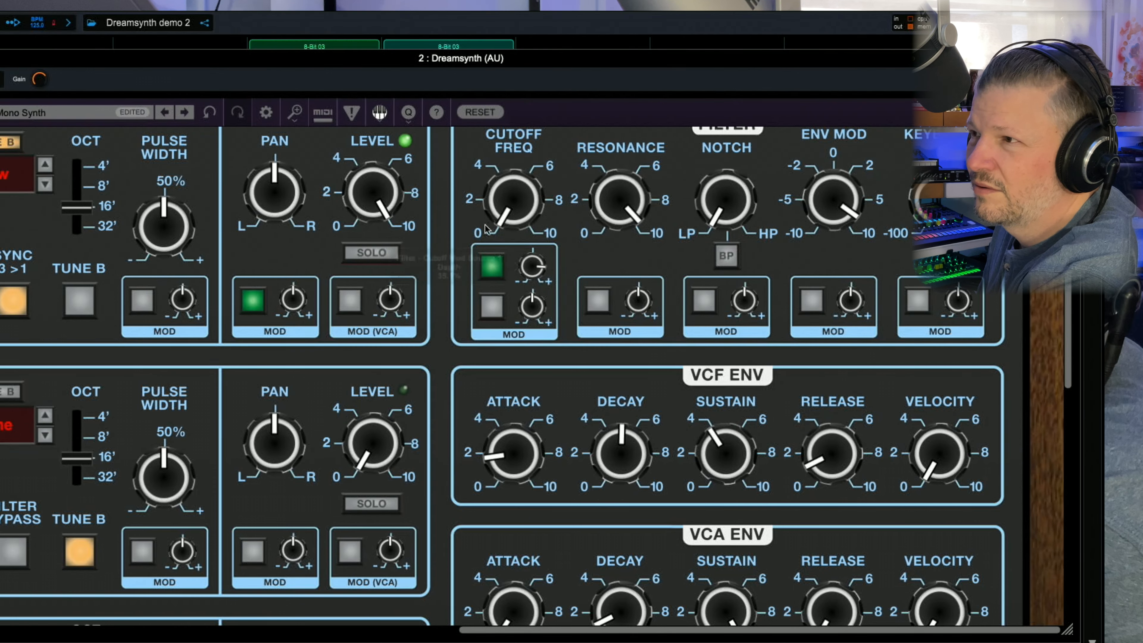
Change the cutoff's first mod source to LFO 3 (0 deg) and reduce its depth to a slight positive amount.
click(493, 267)
mouse_move(468, 417)
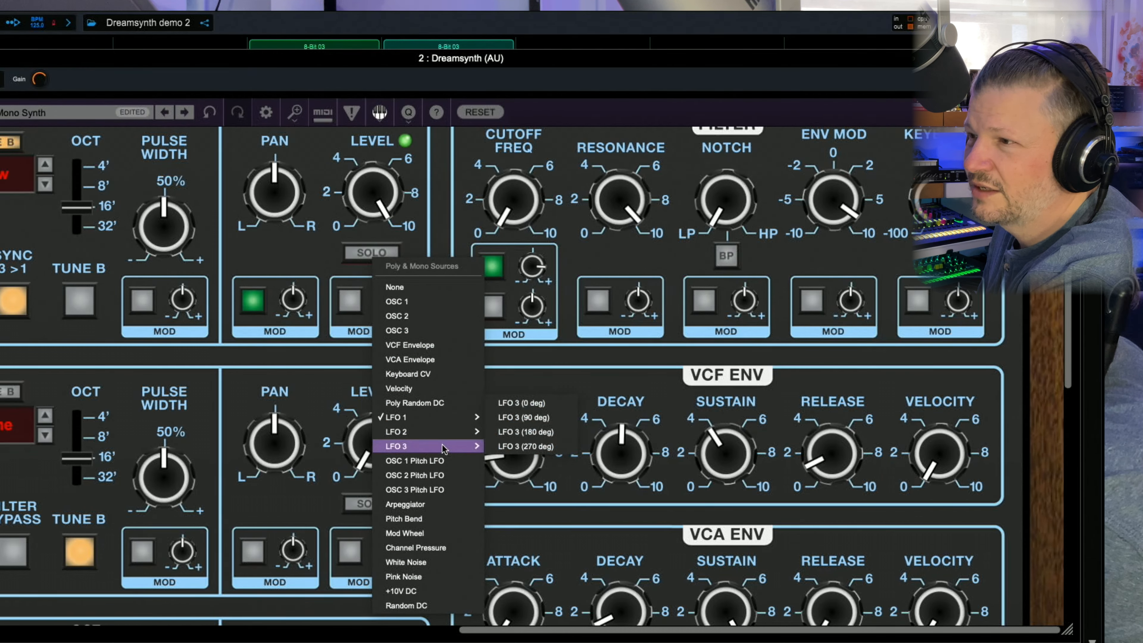
click(525, 398)
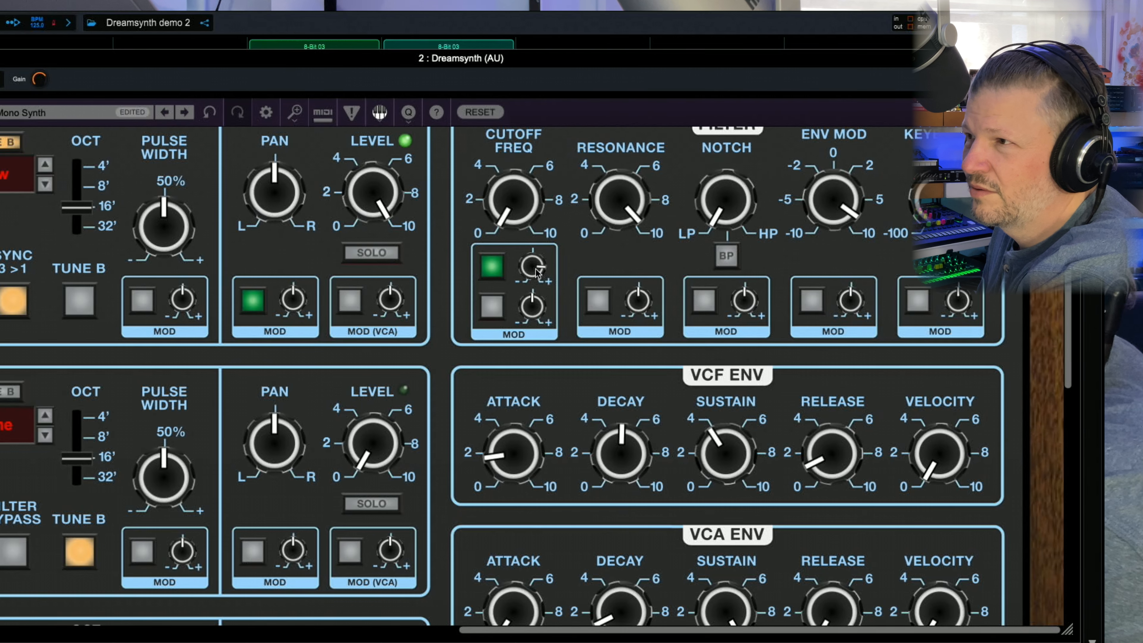
drag(539, 272, 543, 325)
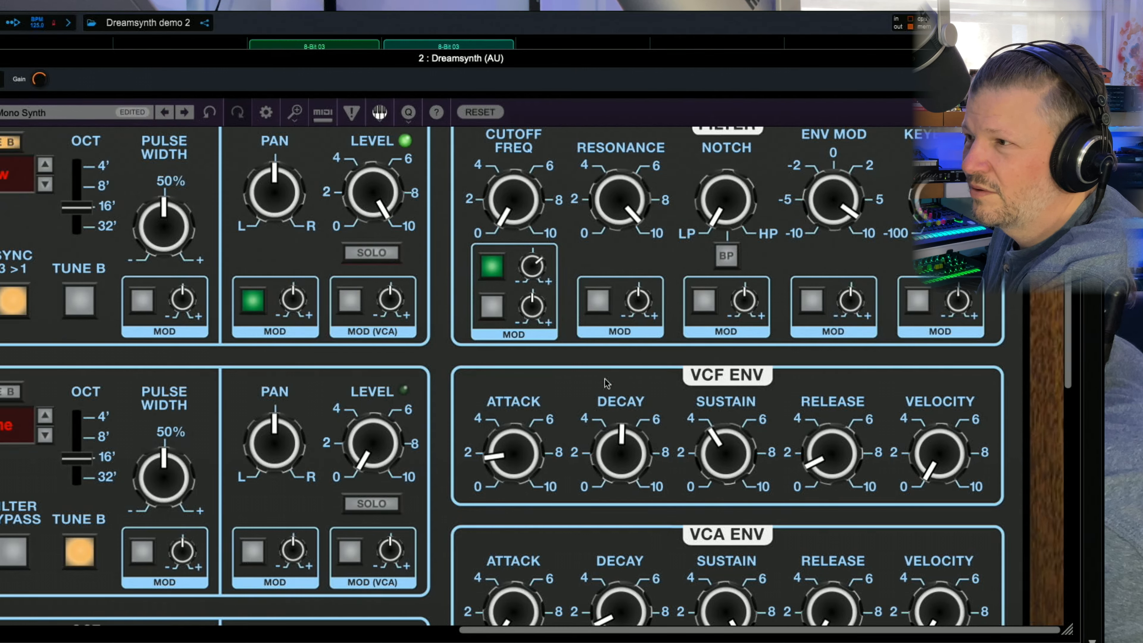
Raise the VCF sustain to about 4.7 and the filter cutoff to about 1.5, and lower the resonance to about 5.
drag(717, 453, 719, 444)
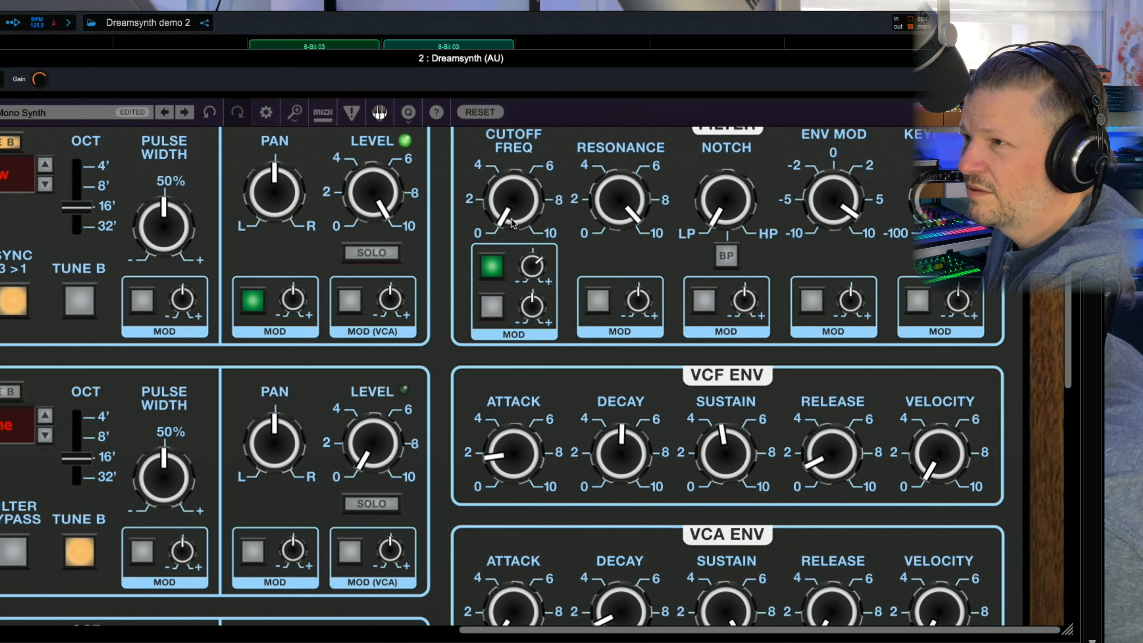
drag(510, 217, 506, 168)
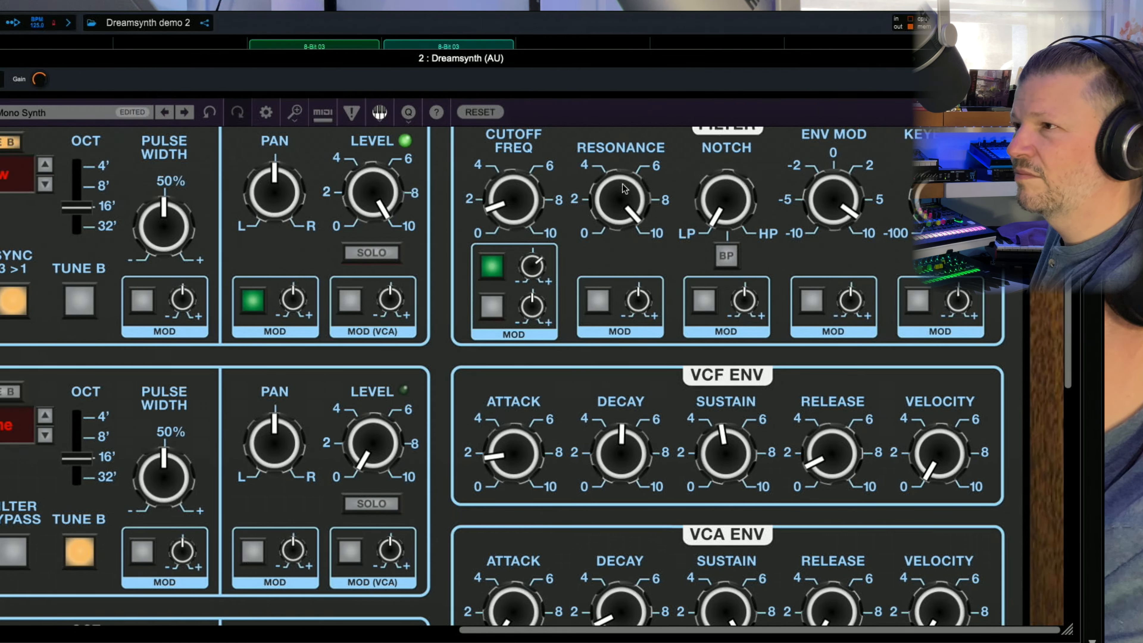
drag(626, 185, 609, 347)
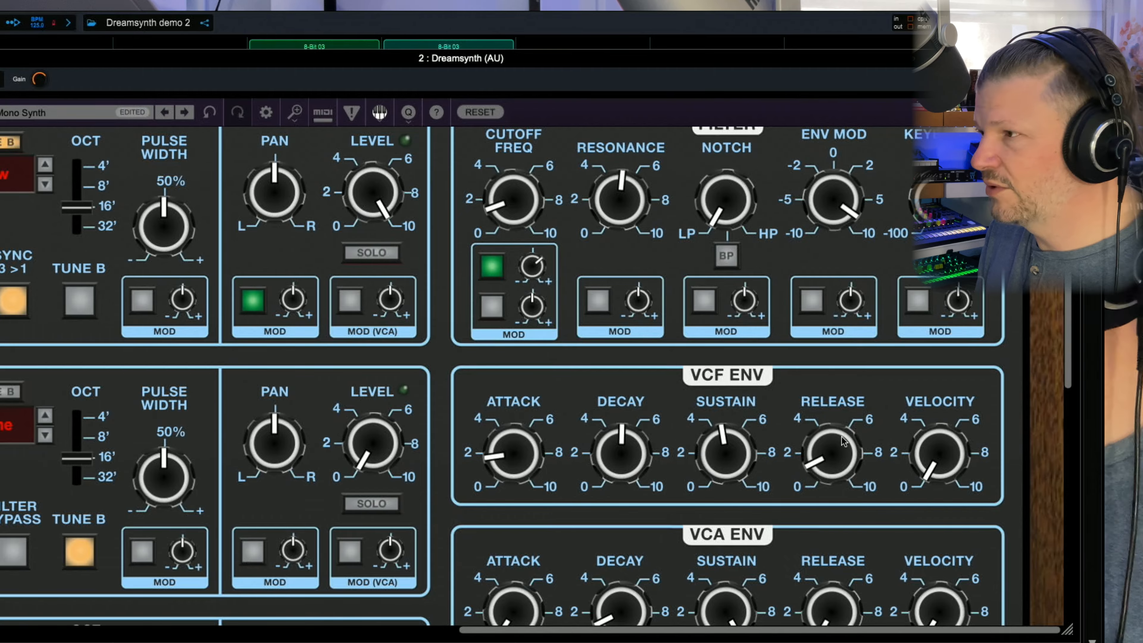
Toggle the Distortion effect's Strings and Synth inputs on and off.
scroll(841, 436, down, 5)
scroll(841, 436, down, 2)
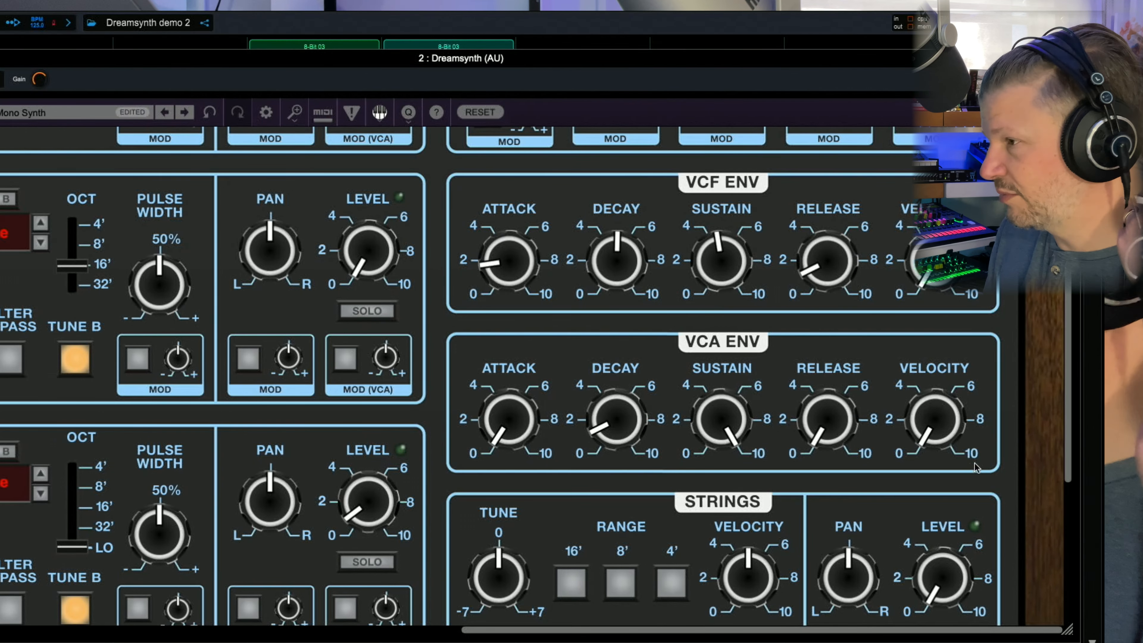
scroll(932, 464, down, 10)
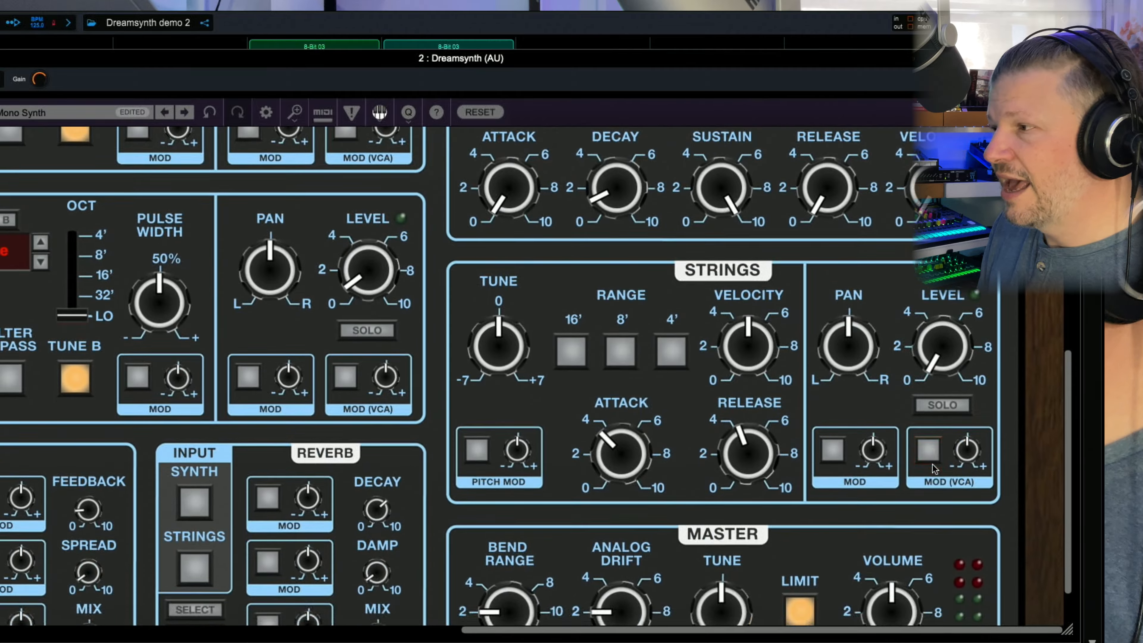
scroll(933, 464, down, 2)
scroll(932, 464, left, 15)
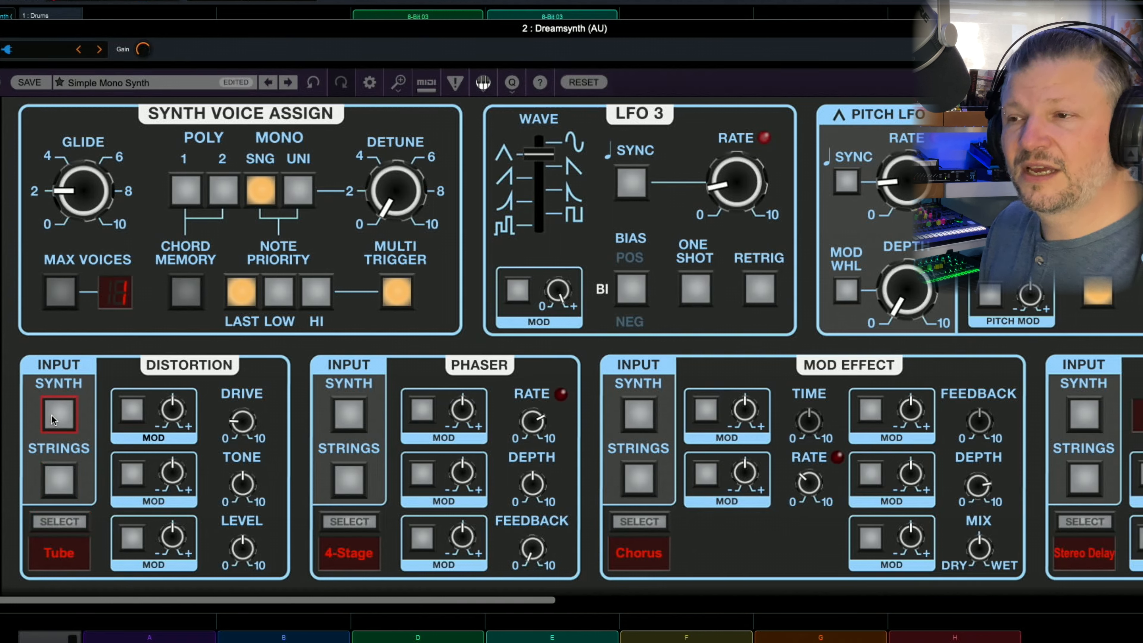
click(57, 478)
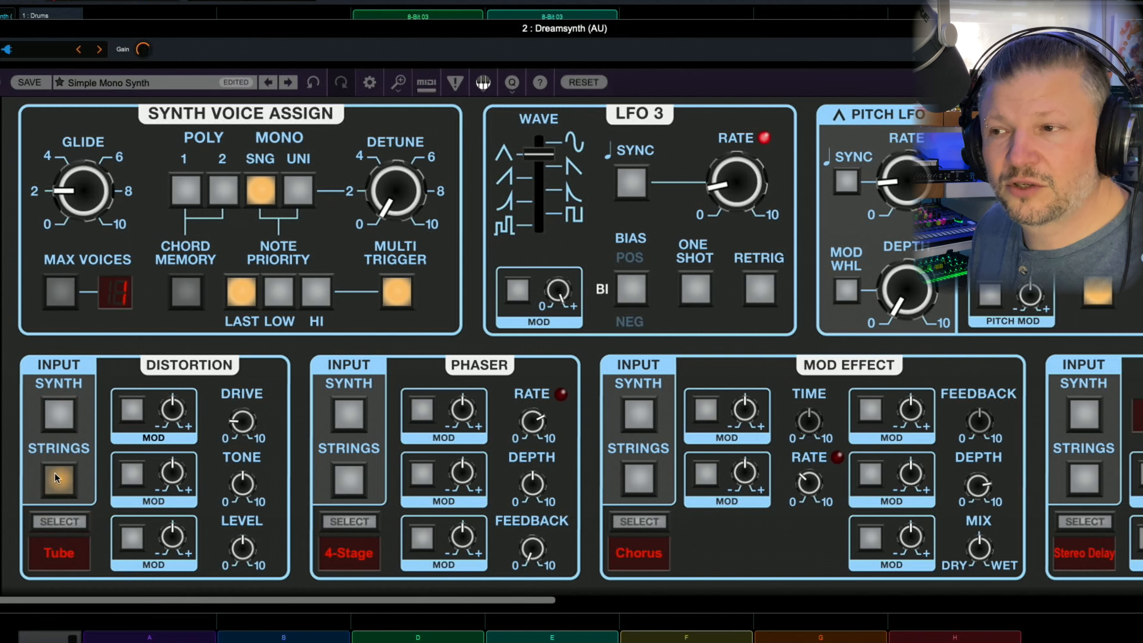
click(59, 414)
click(59, 415)
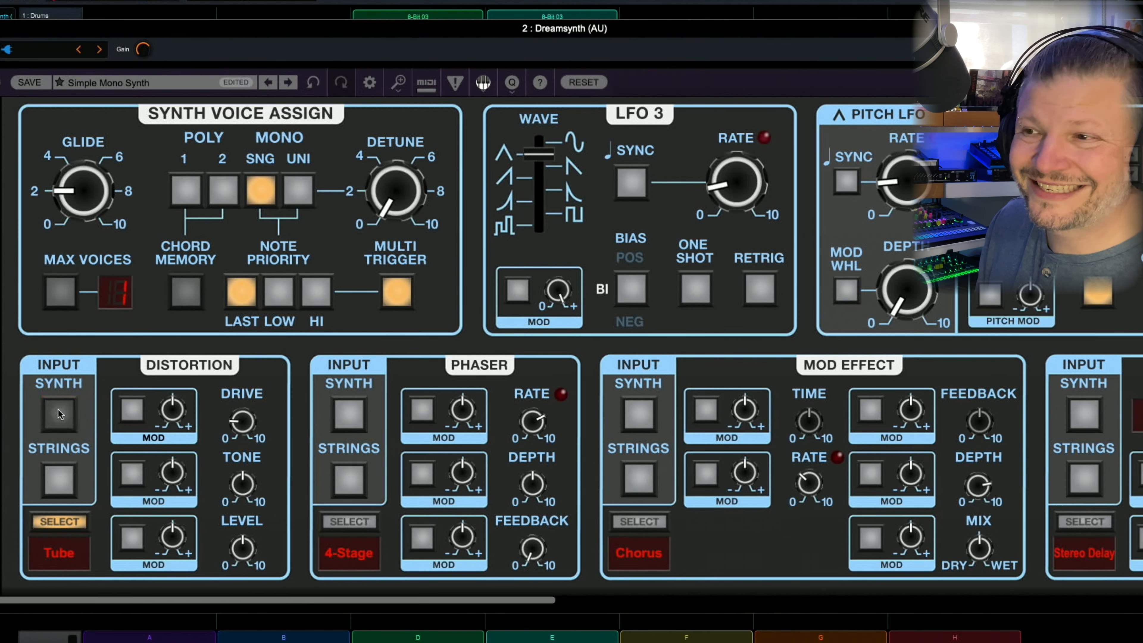
Browse the distortion types and try Fuzz, Grunge and Tone & Level in turn.
click(58, 555)
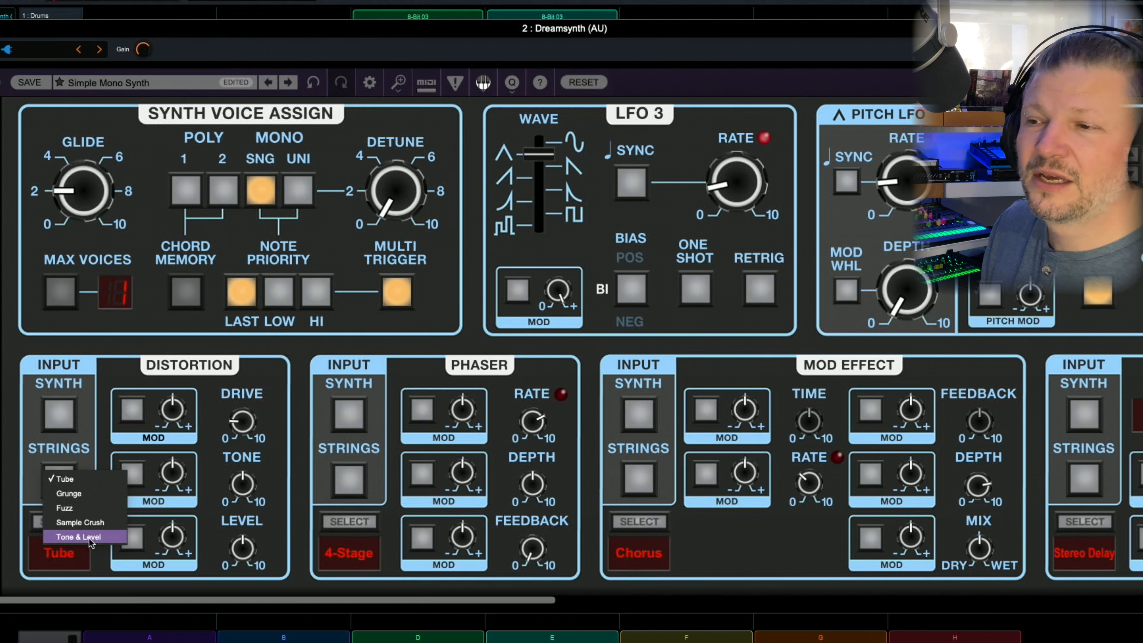
click(189, 452)
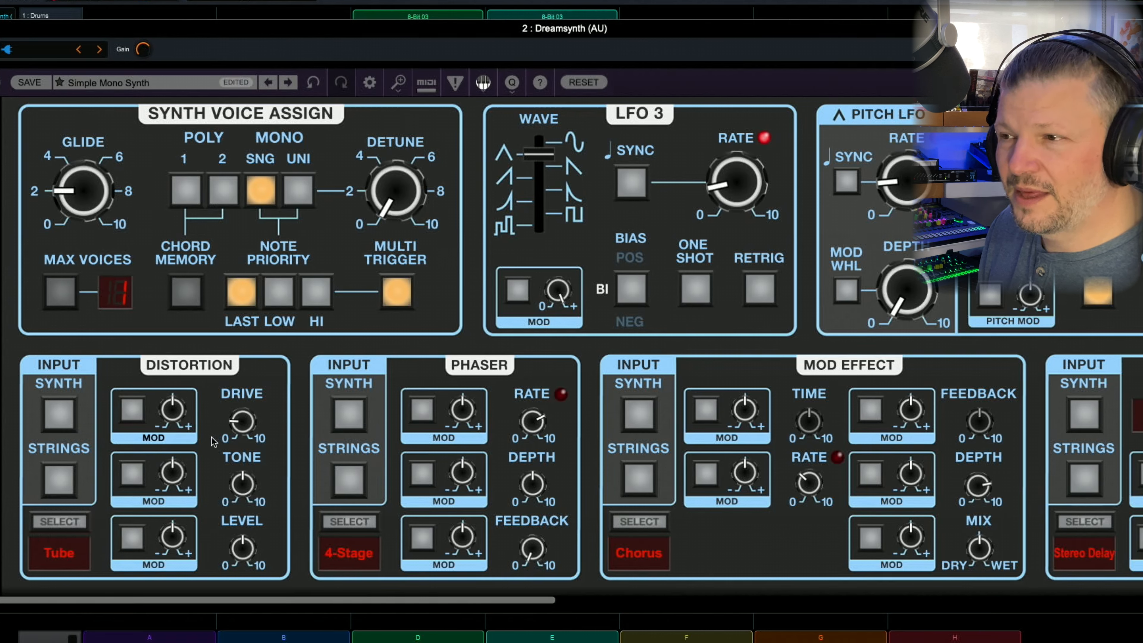
click(72, 520)
click(67, 479)
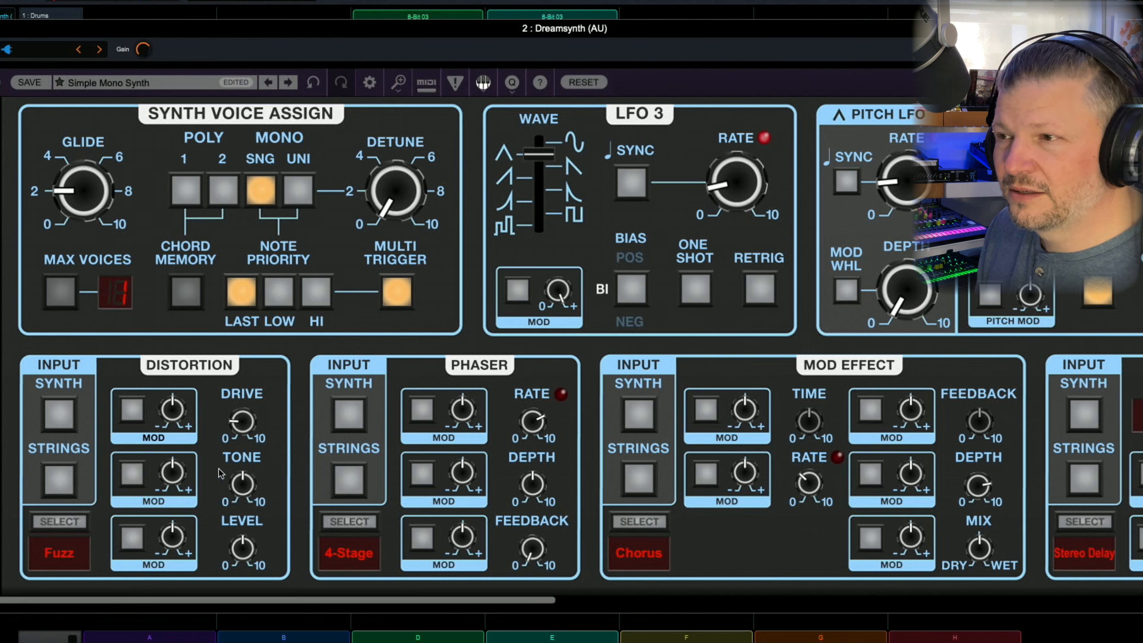
click(69, 513)
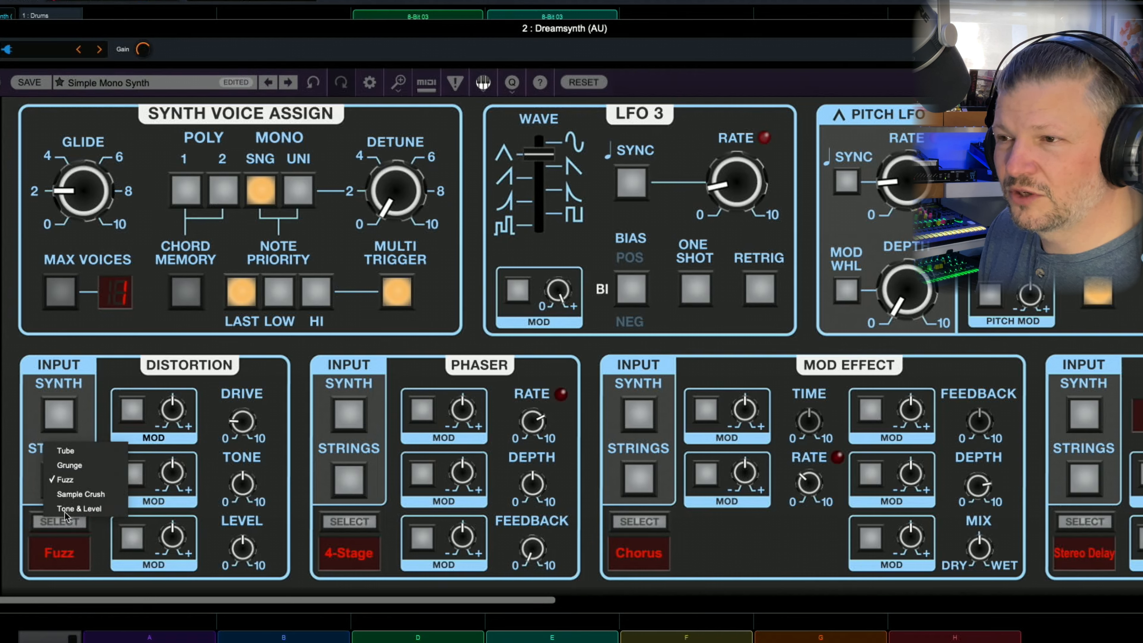
click(80, 468)
click(69, 522)
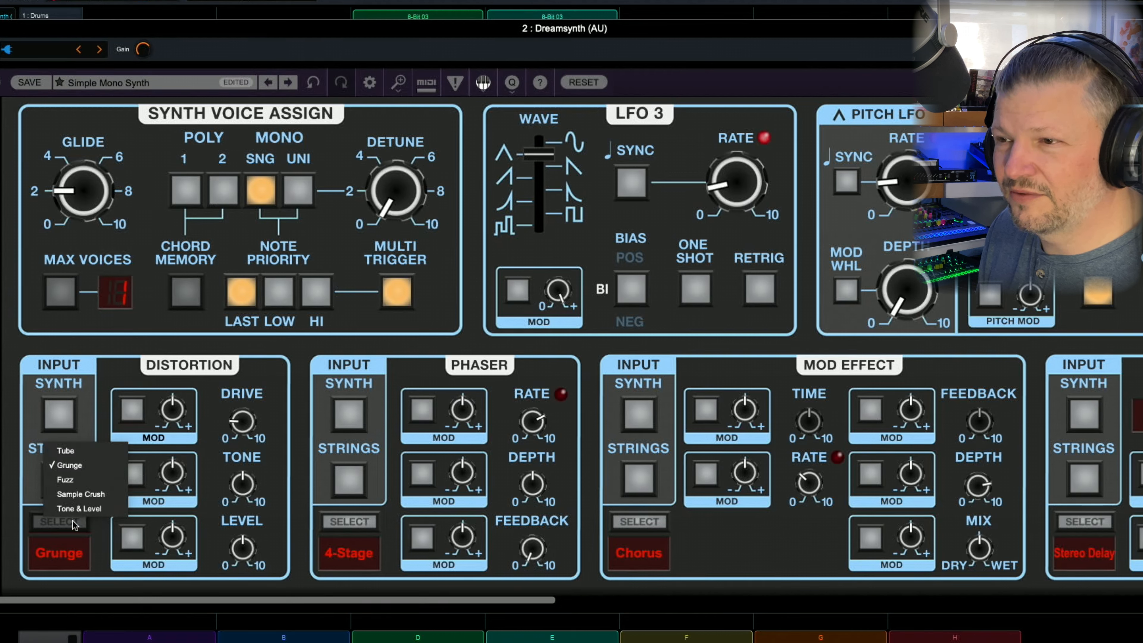
click(72, 510)
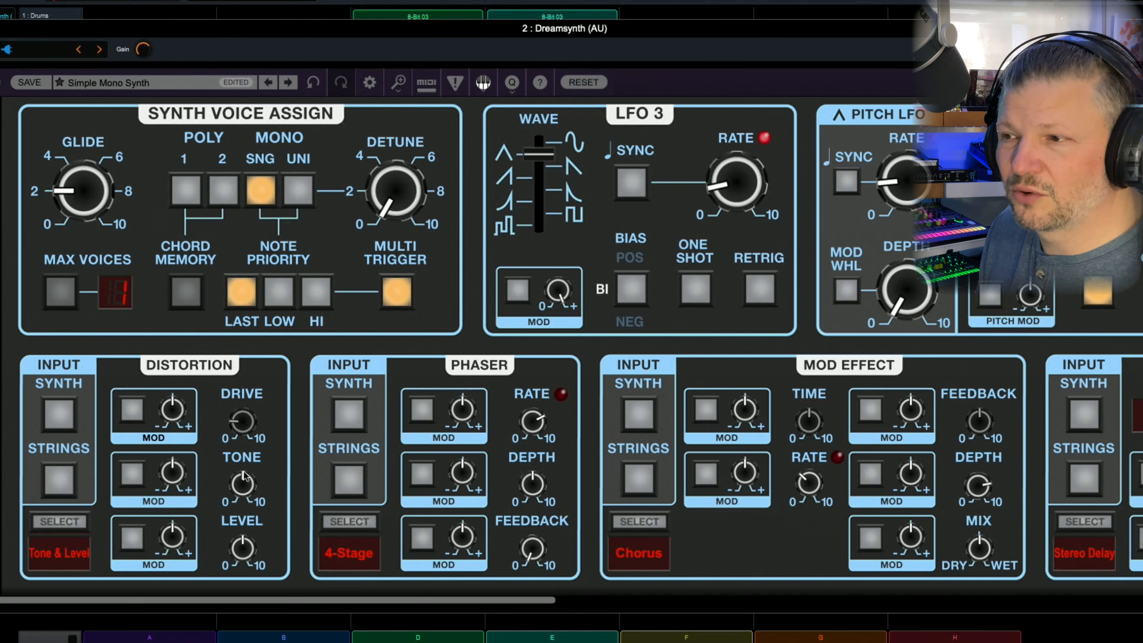
Set the distortion type to Sample Crush with drive about 6 and level about 9.5, and enable it for the synth input.
click(44, 518)
click(72, 498)
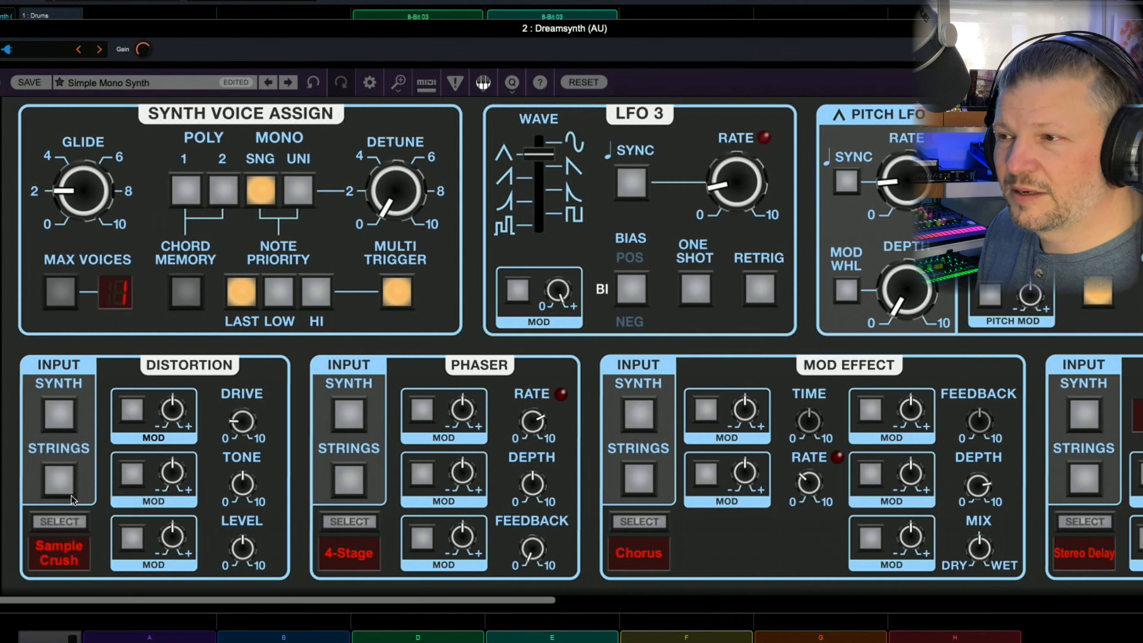
drag(245, 425, 282, 467)
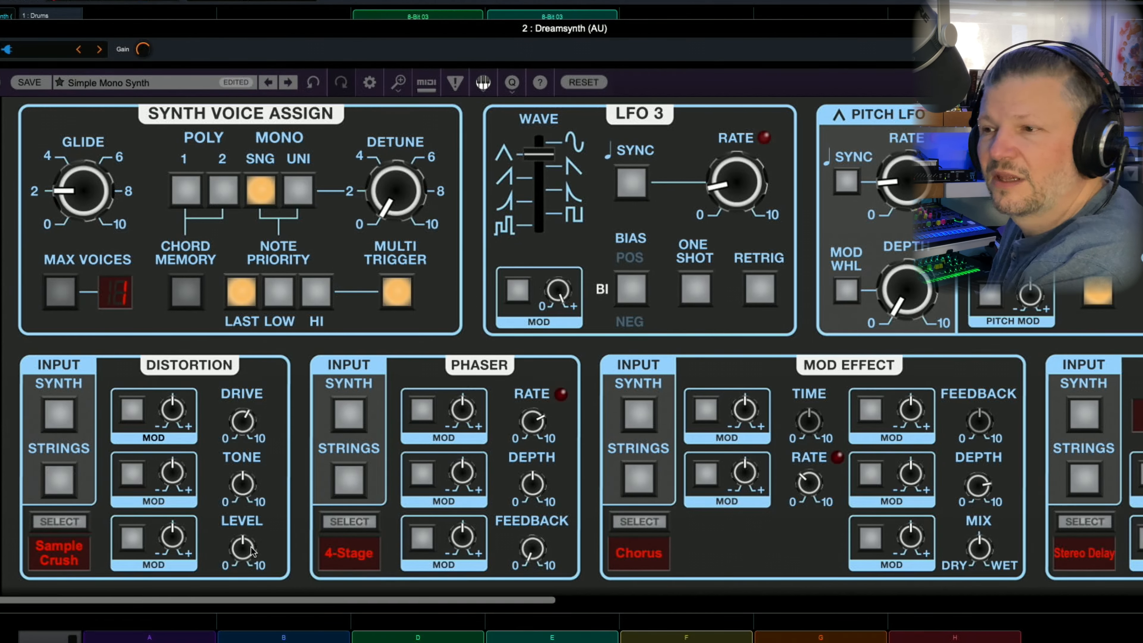
drag(251, 551, 245, 403)
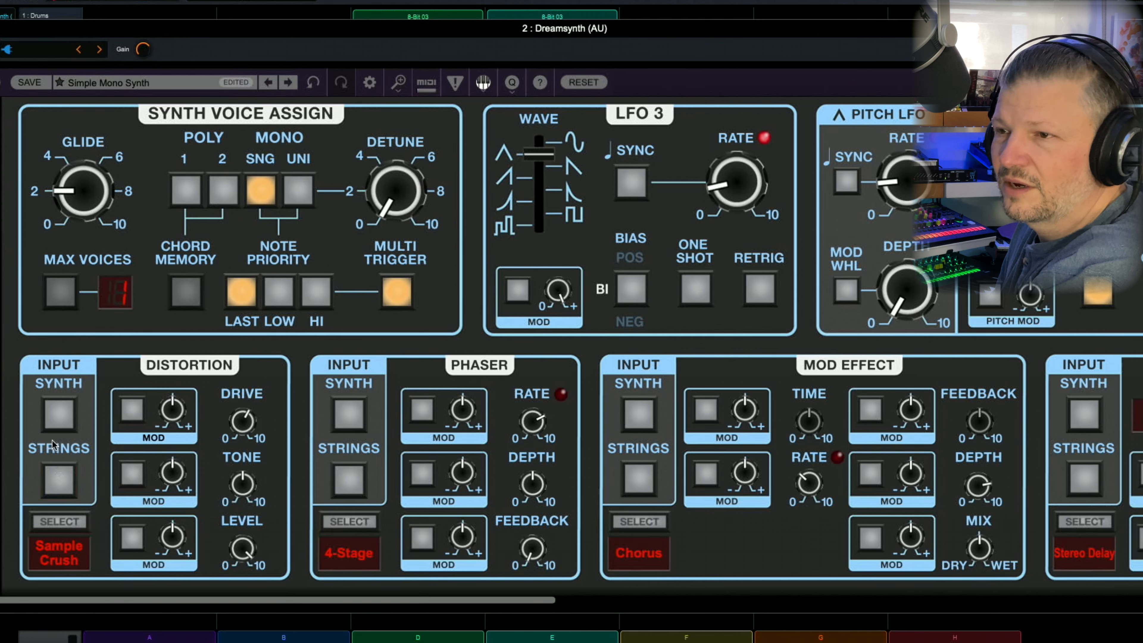
click(59, 414)
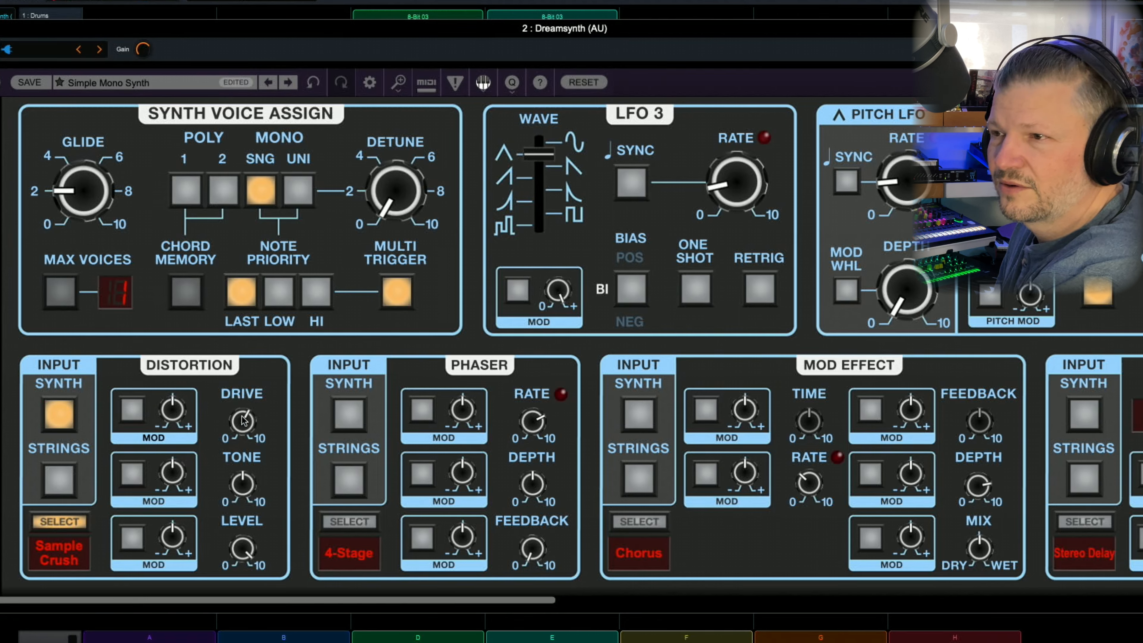
Sweep the Sample Crush distortion's drive and tone, leaving the drive low and the tone at about 6.
drag(243, 420, 246, 446)
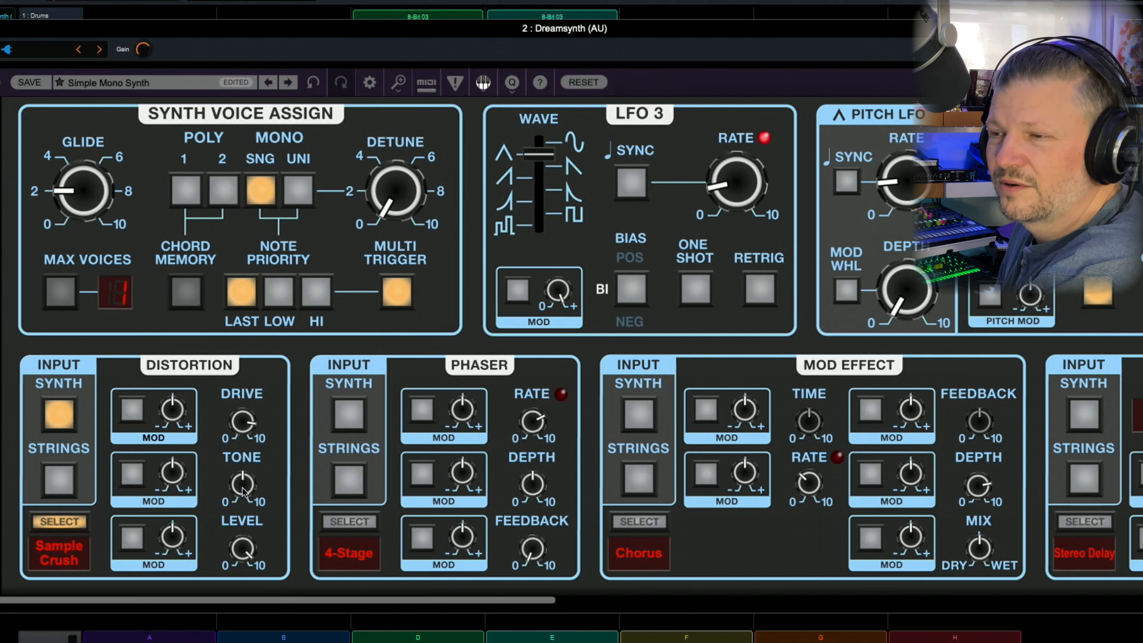
drag(243, 491, 266, 617)
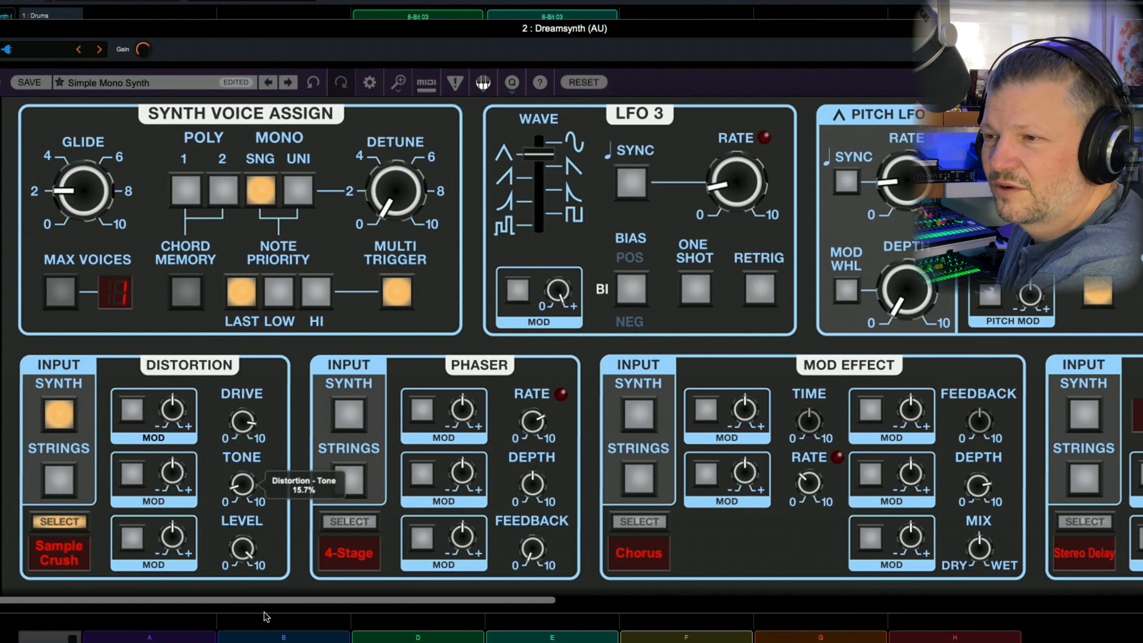
drag(251, 477, 240, 342)
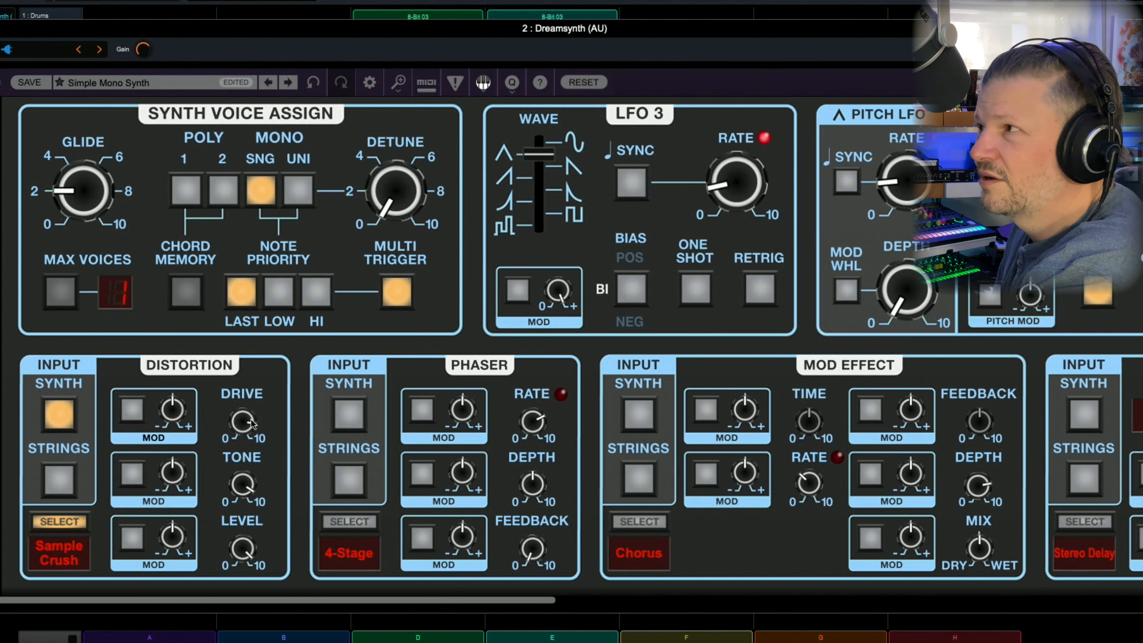
drag(252, 428, 277, 585)
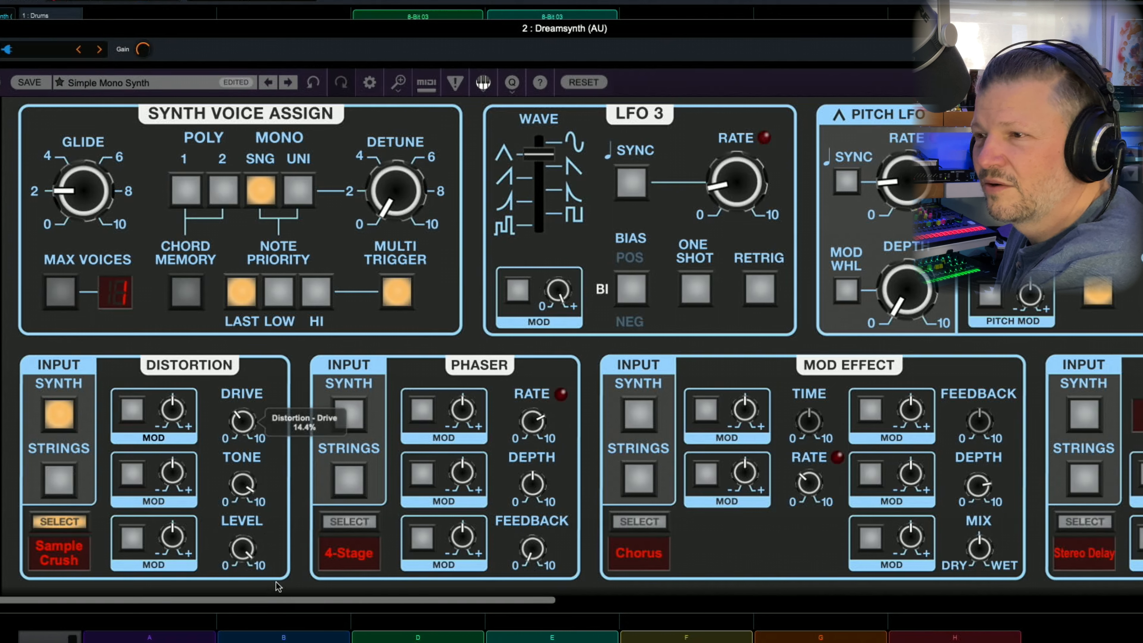
drag(246, 482, 258, 591)
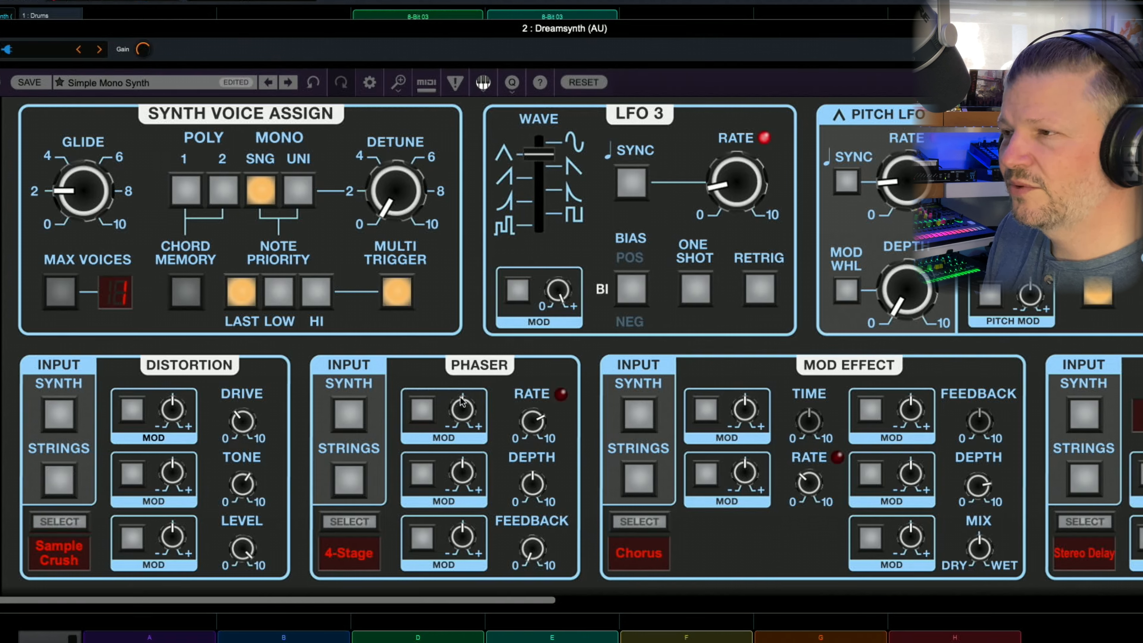
Toggle the Phaser's Synth and Strings inputs on and off.
click(362, 420)
click(356, 469)
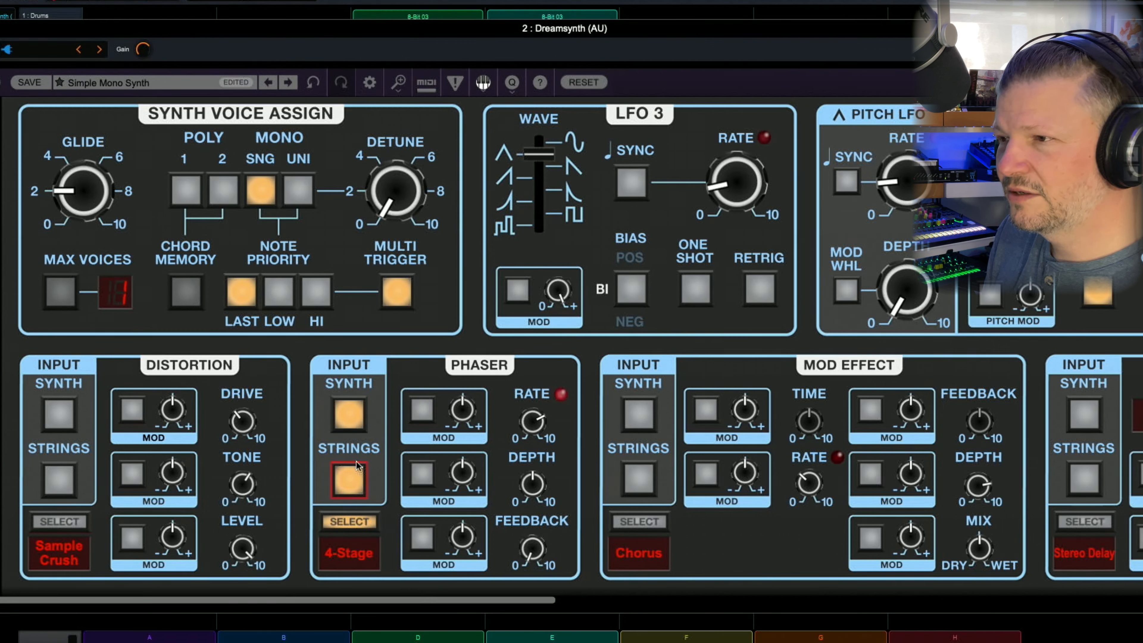
click(354, 419)
click(355, 465)
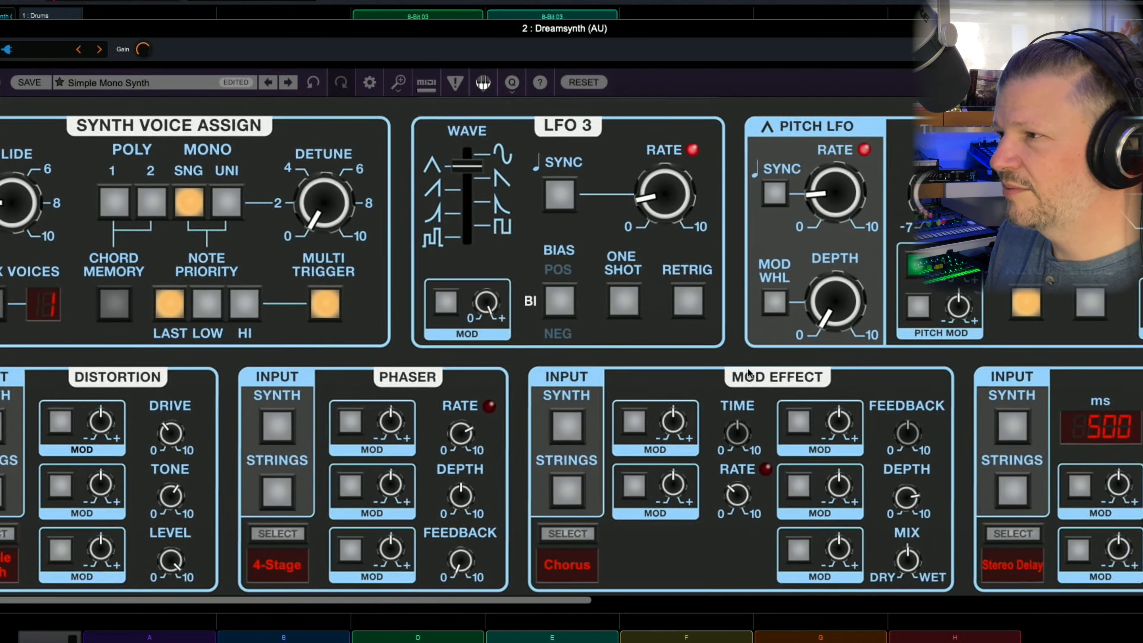
Browse the Mod Effect types and keep Chorus selected.
scroll(750, 373, right, 5)
scroll(749, 373, right, 3)
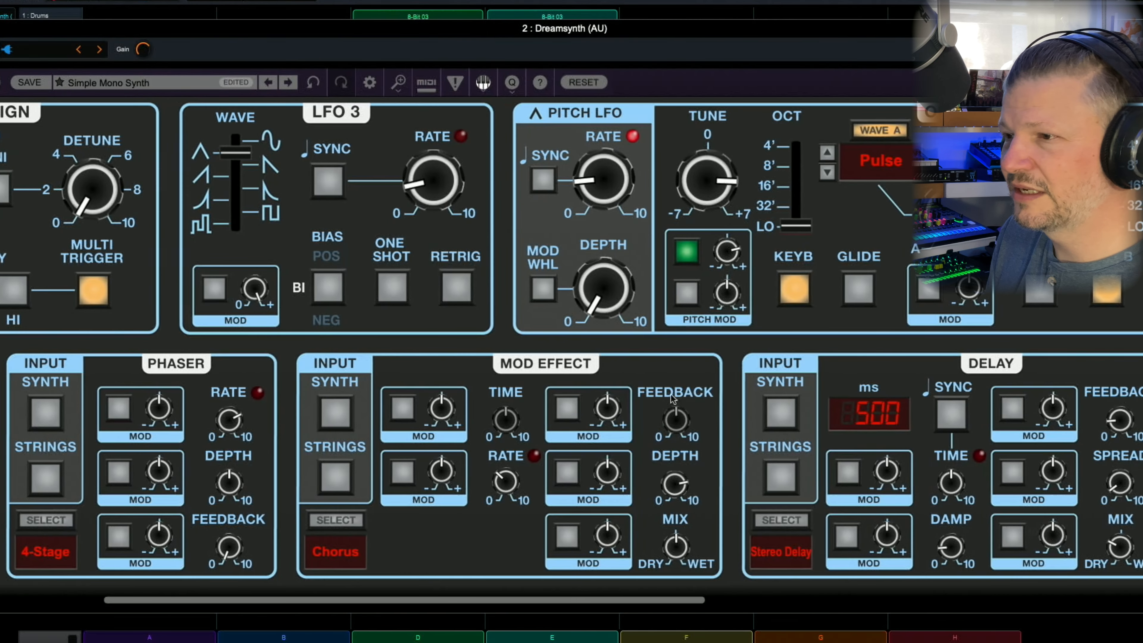
click(349, 548)
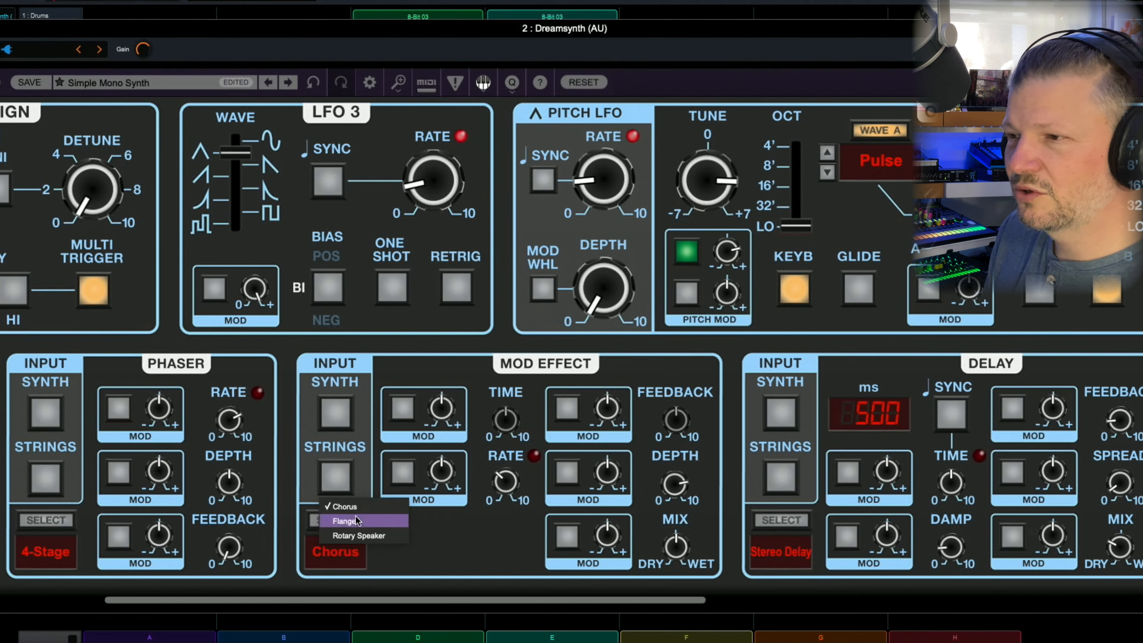
click(431, 539)
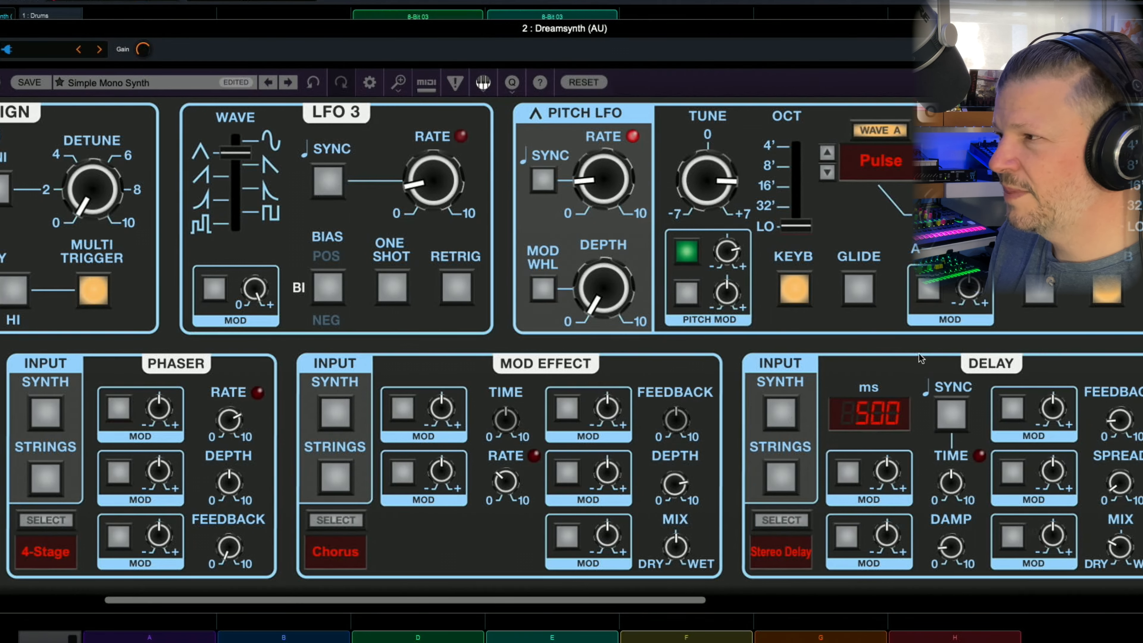
Set the Delay effect's type to Tape Delay.
scroll(920, 356, right, 7)
click(490, 557)
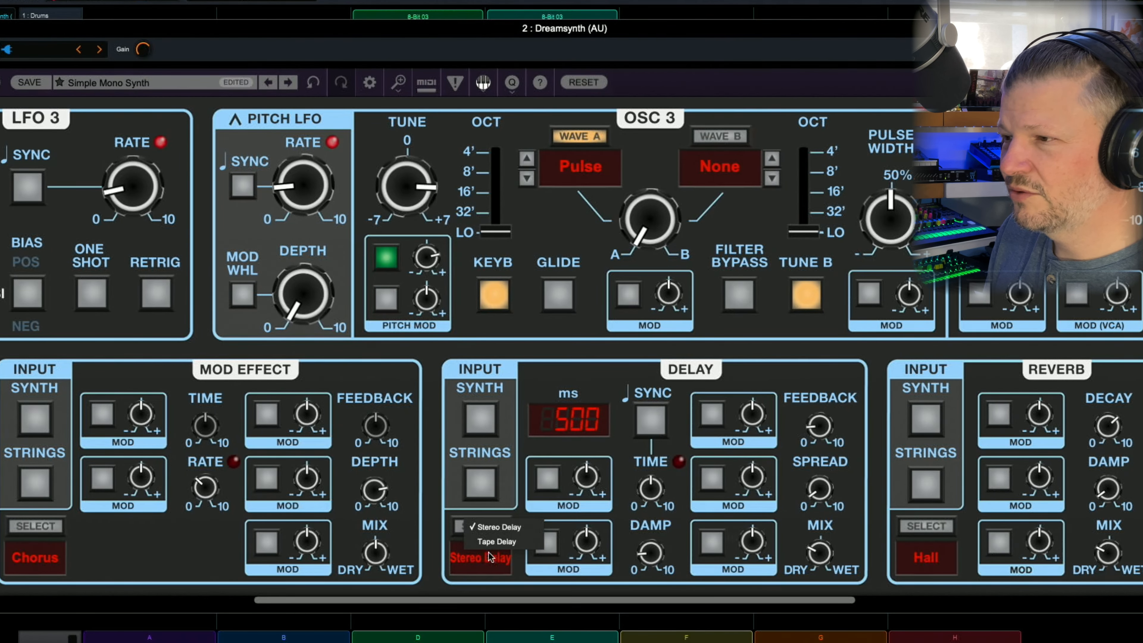
click(508, 540)
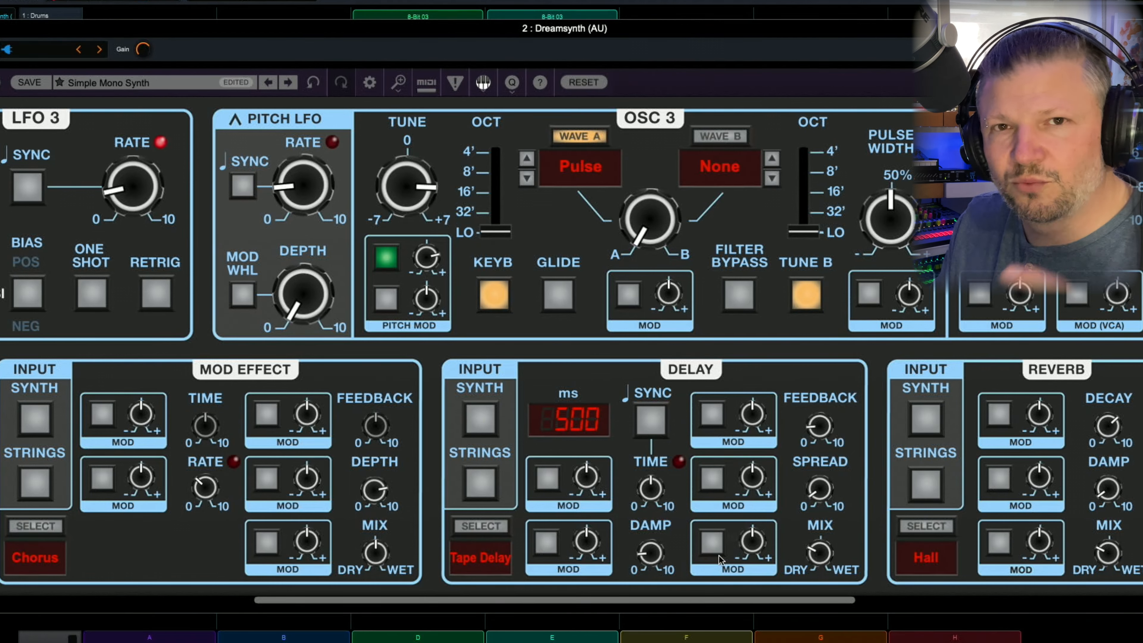
Set the reverb type to Galactic, raise its mix to nearly full wet, and enable it for the synth input.
scroll(1090, 425, right, 2)
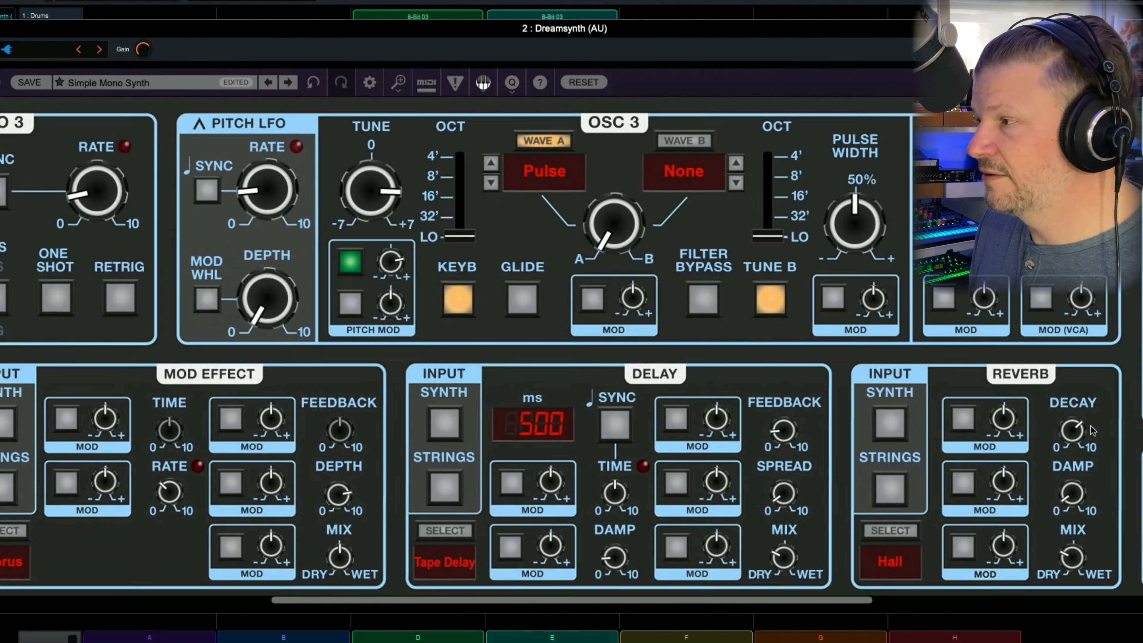
scroll(1090, 425, right, 10)
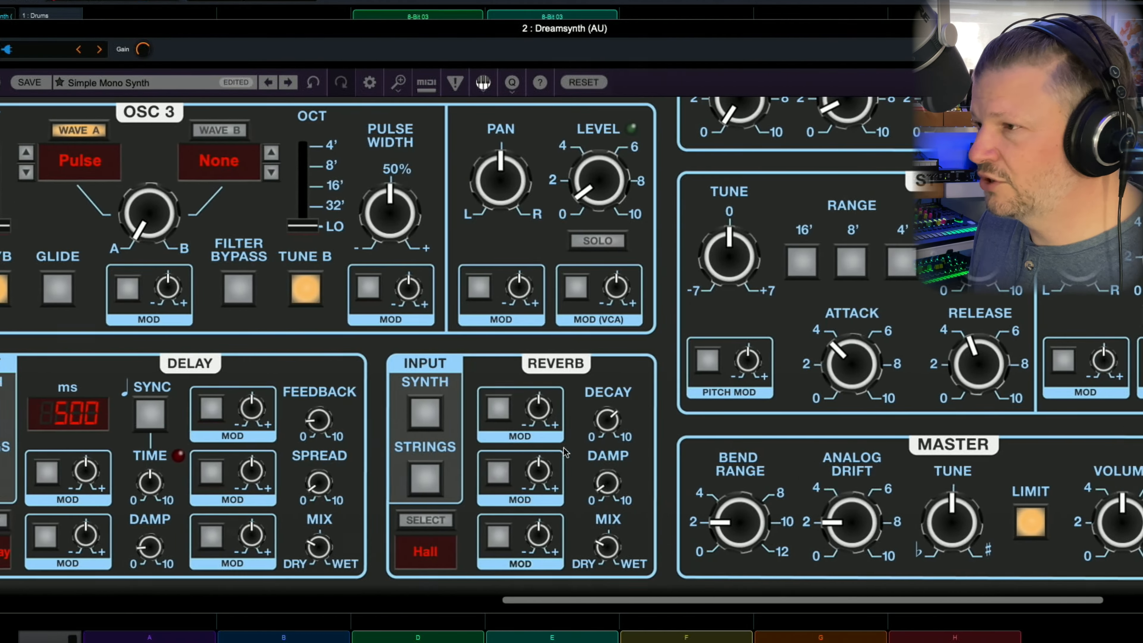
click(433, 555)
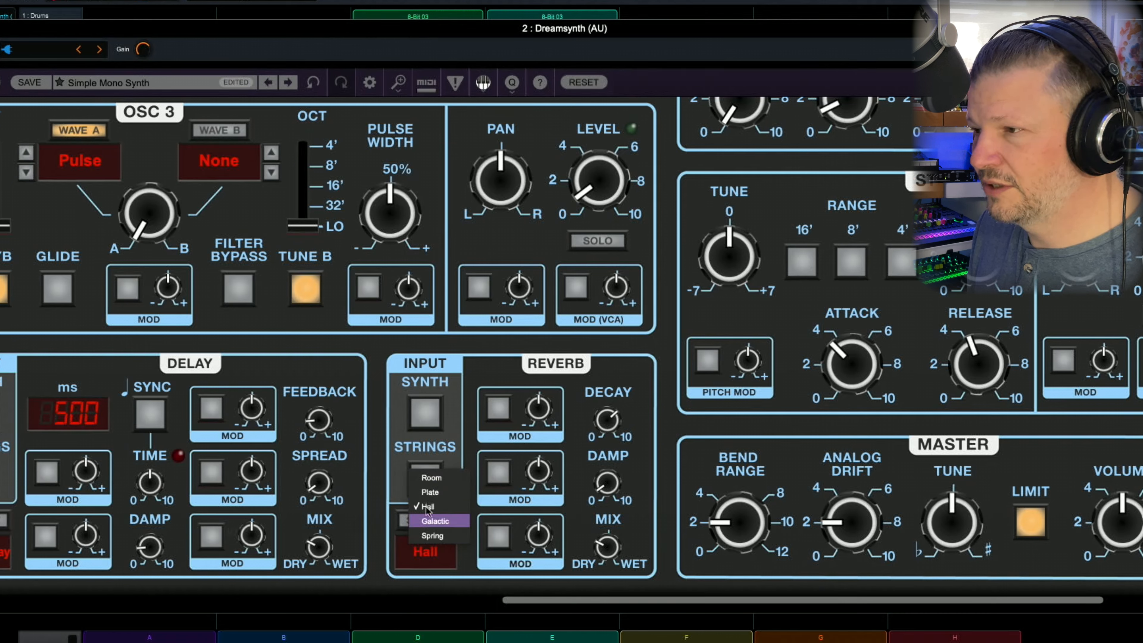
click(455, 525)
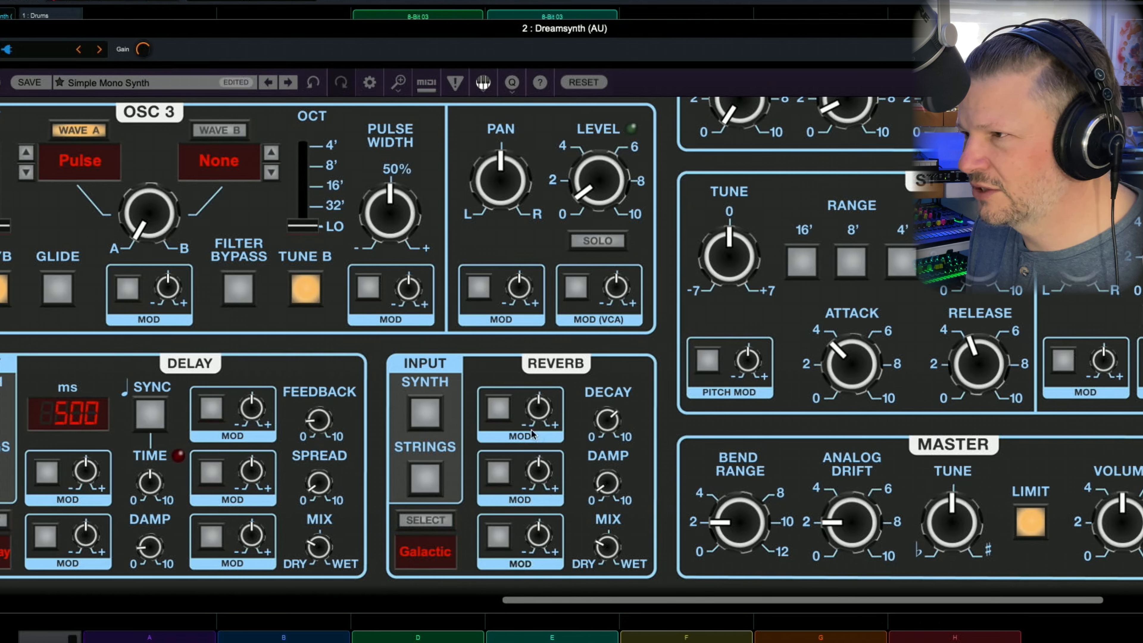
drag(602, 537, 463, 352)
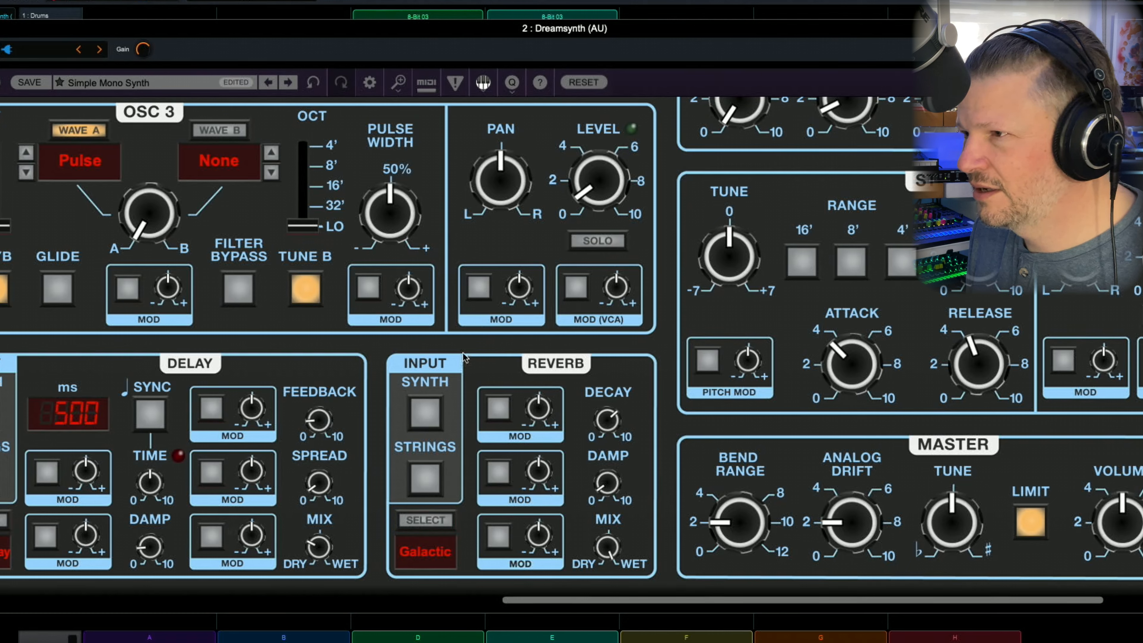
click(429, 406)
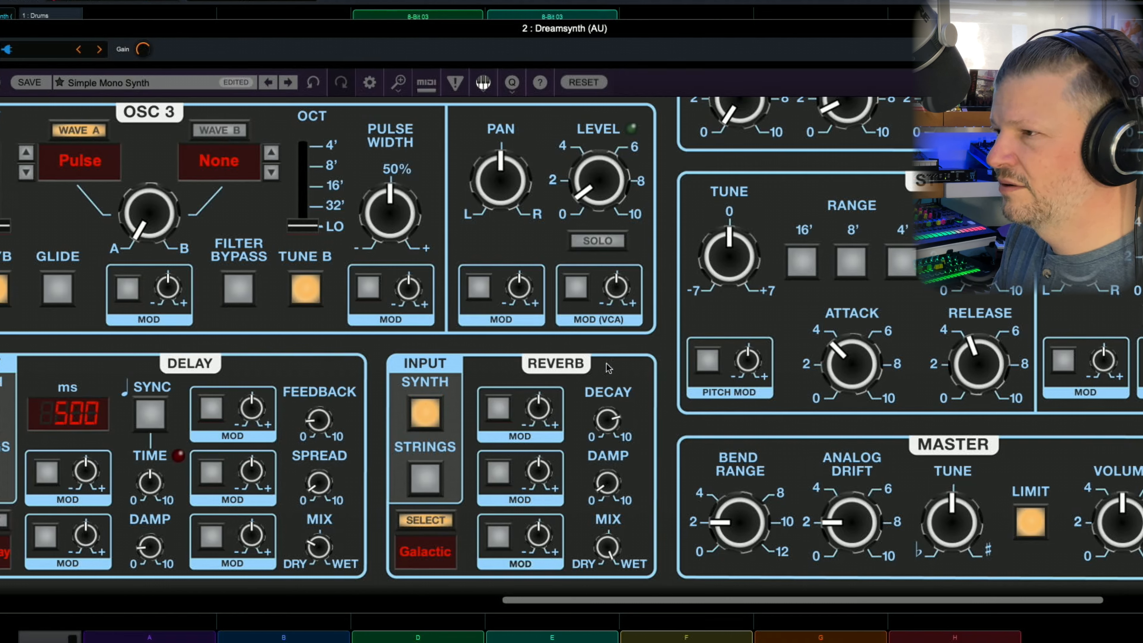
Sweep the Galactic reverb's decay, ending at about 49%, and raise its damp to about 9.
mouse_move(616, 278)
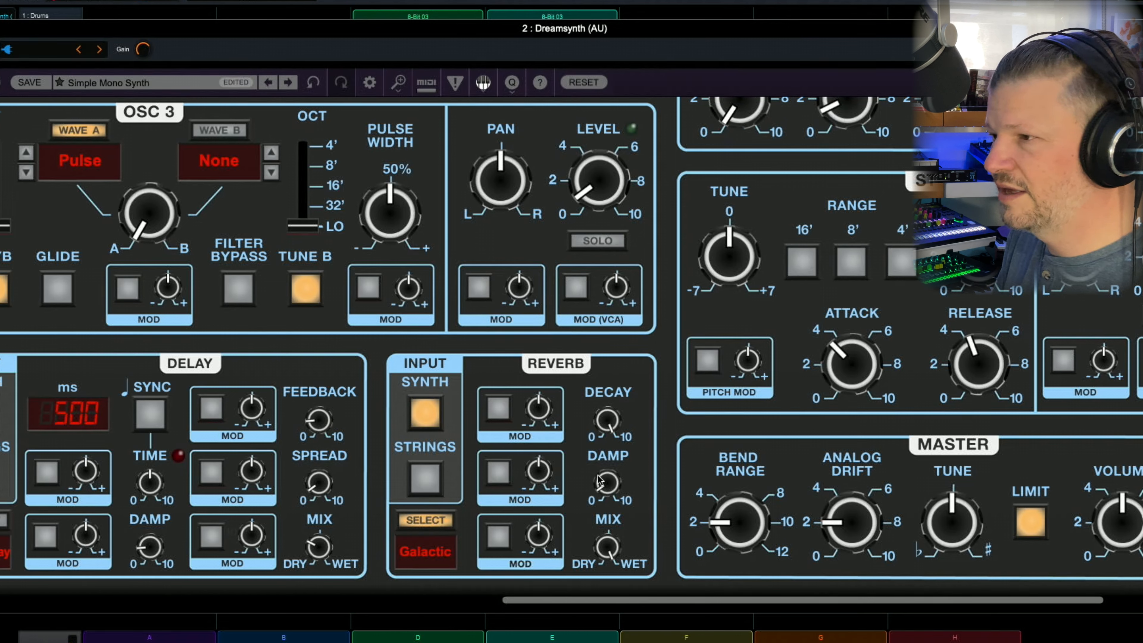
drag(600, 477, 617, 196)
mouse_move(616, 196)
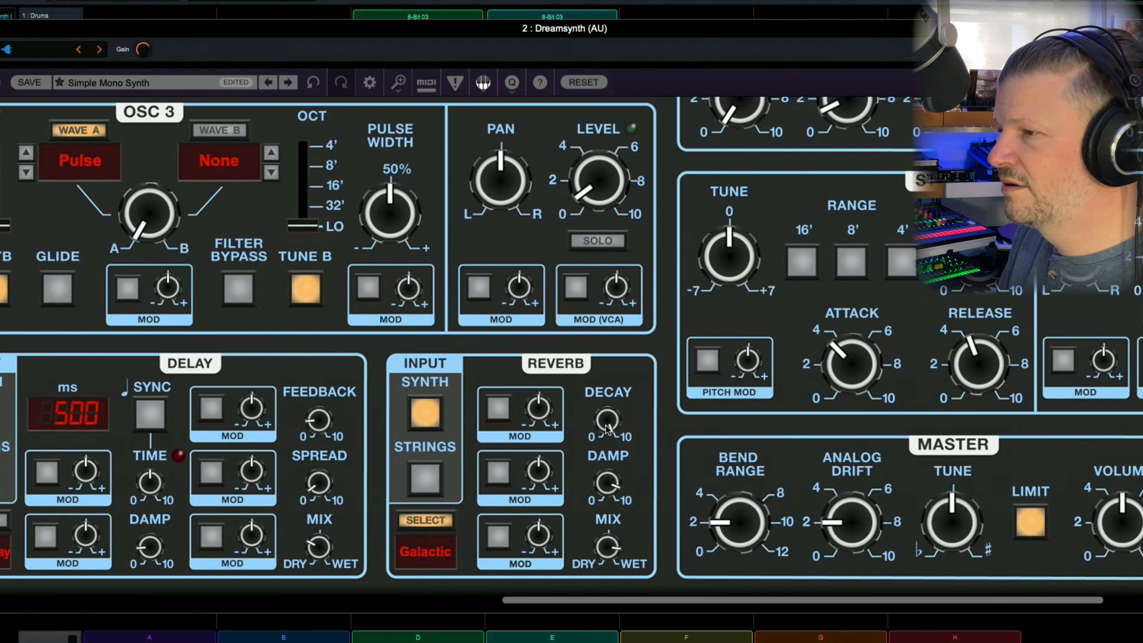
mouse_move(608, 427)
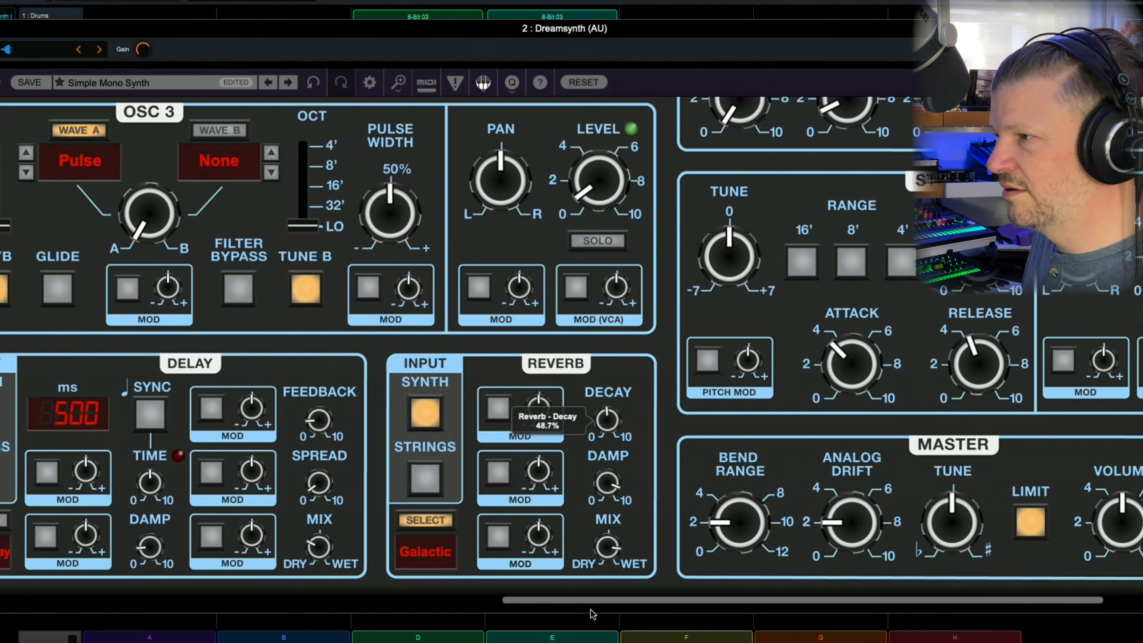
Try the Spring reverb type, then switch the reverb to Room.
click(435, 547)
click(432, 533)
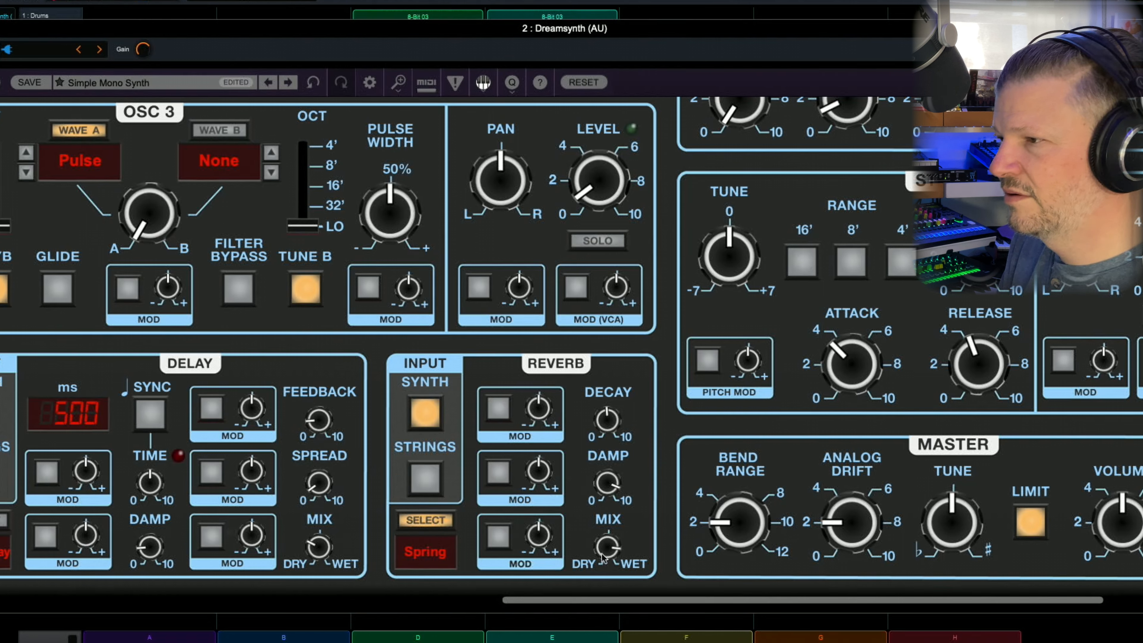
drag(602, 556, 603, 561)
click(428, 546)
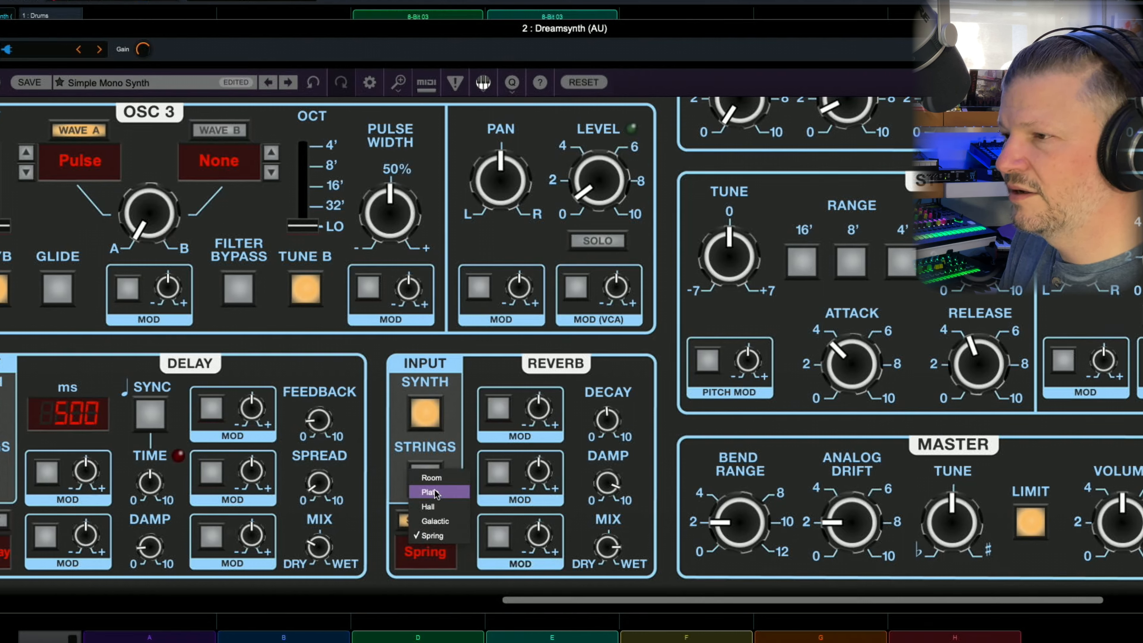
click(435, 478)
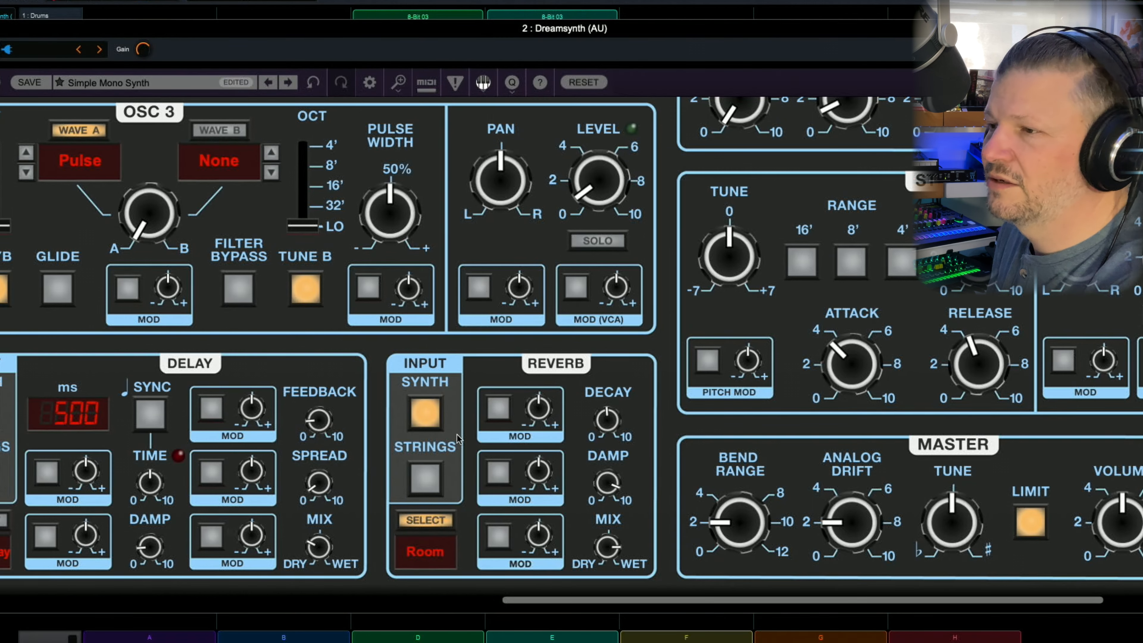
Examine the Master section's Analog Drift control and return to the full interface view.
scroll(727, 469, right, 5)
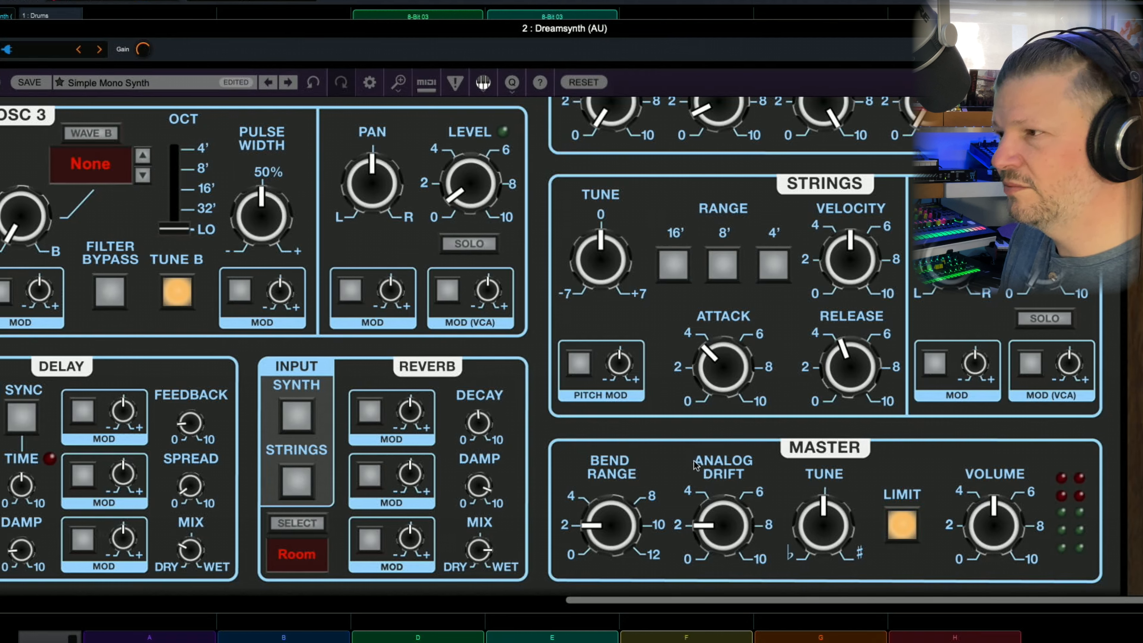
mouse_move(722, 525)
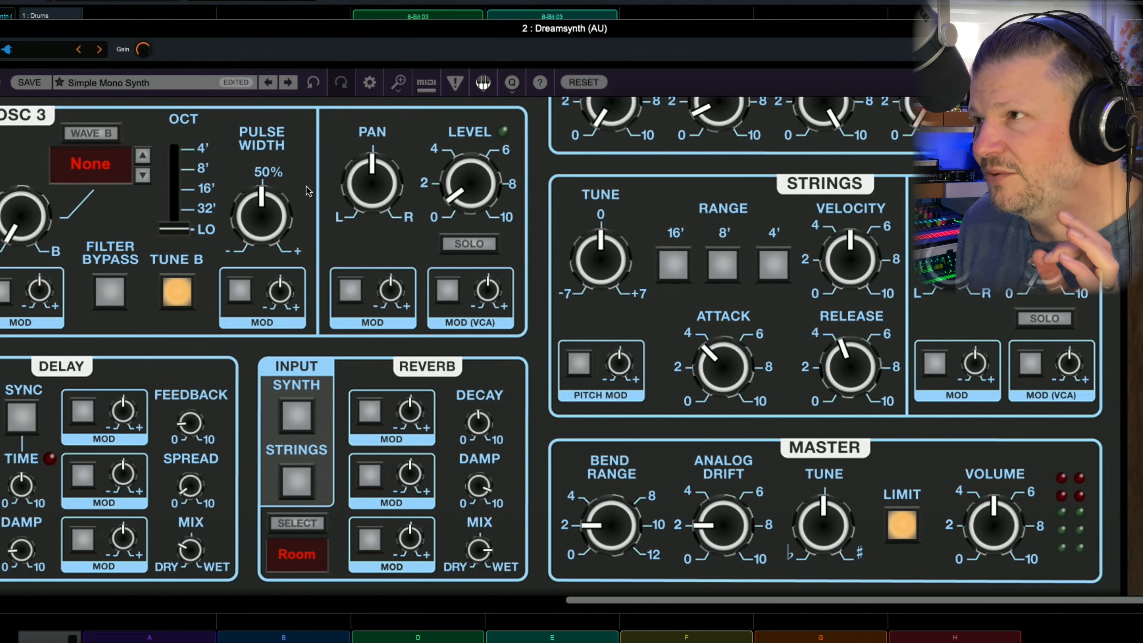
click(585, 84)
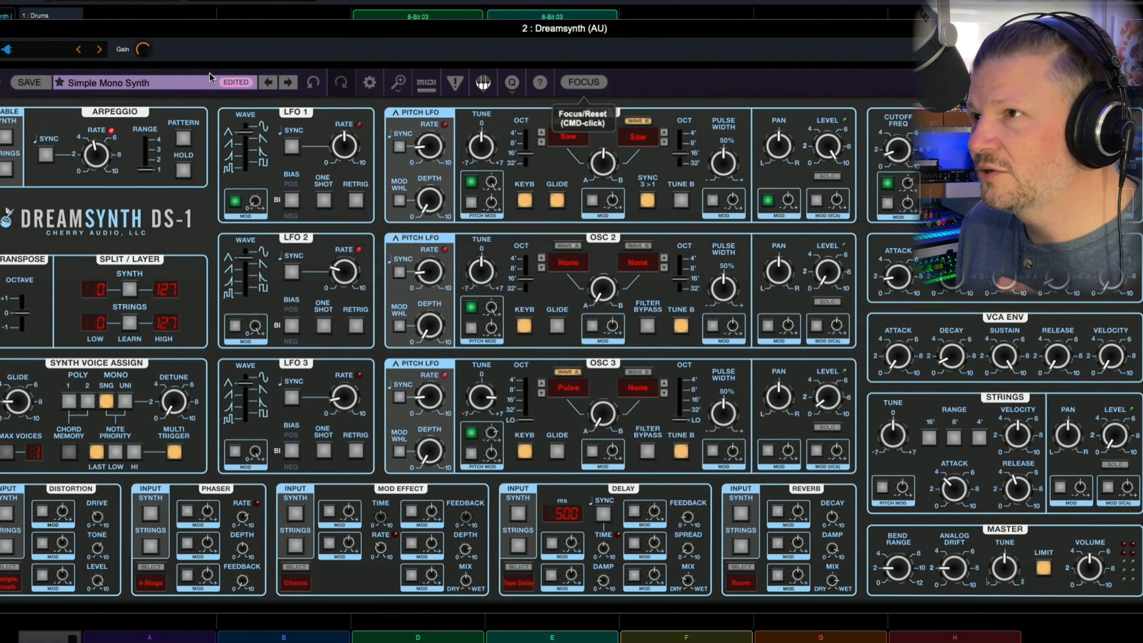
Load the Cold Wave preset from the Digital Waves category, then advance through DeepShaku Vibe to Digital Age.
click(172, 80)
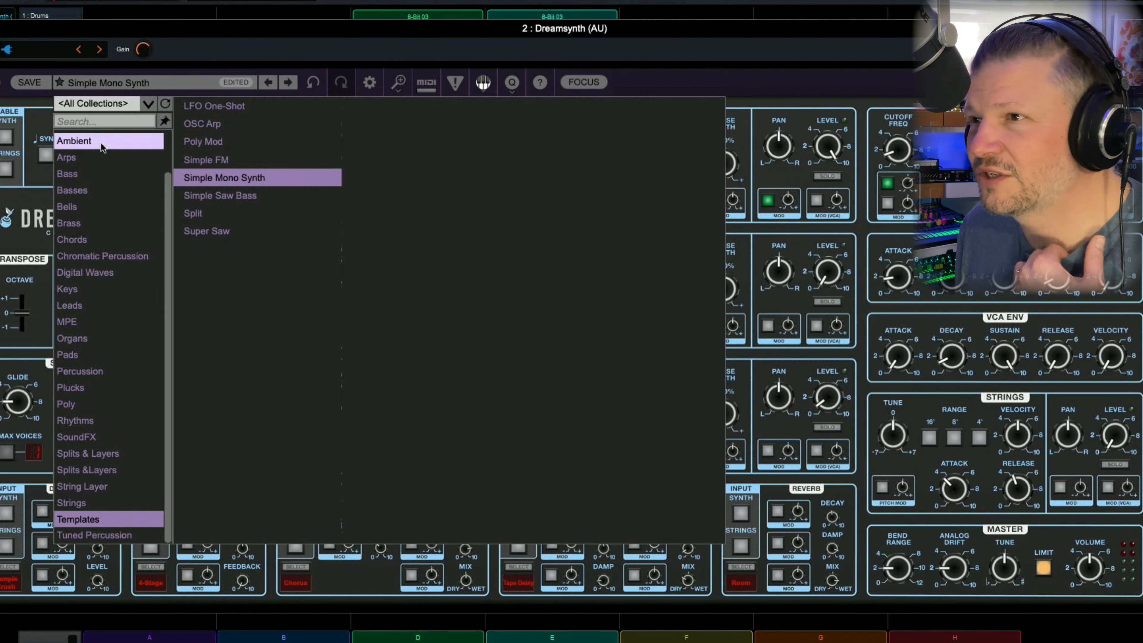
click(108, 272)
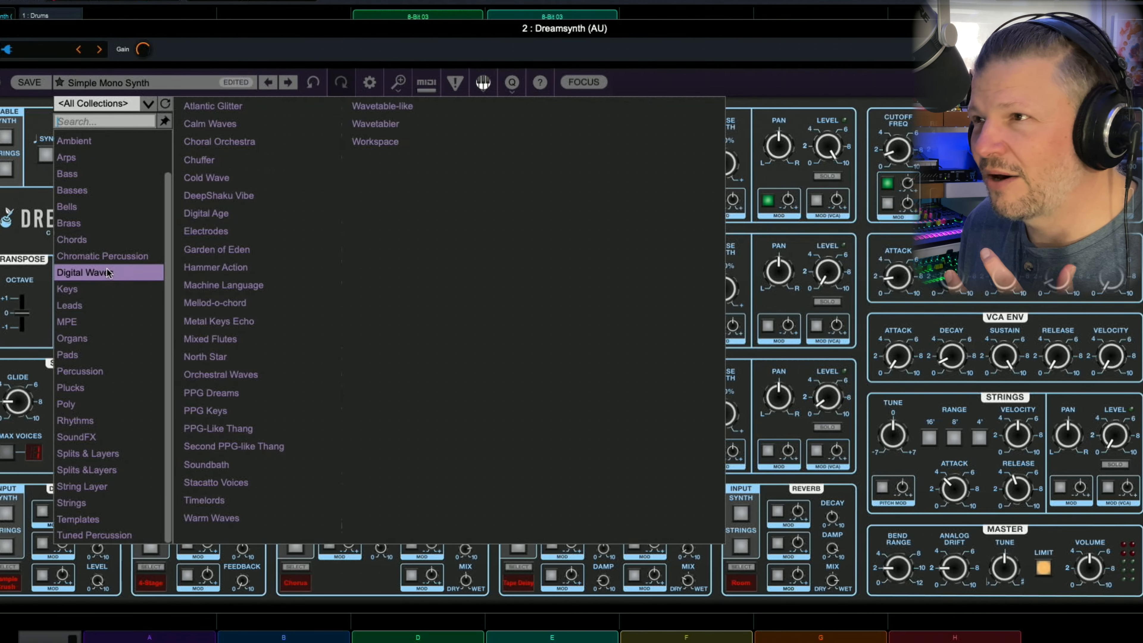
click(241, 180)
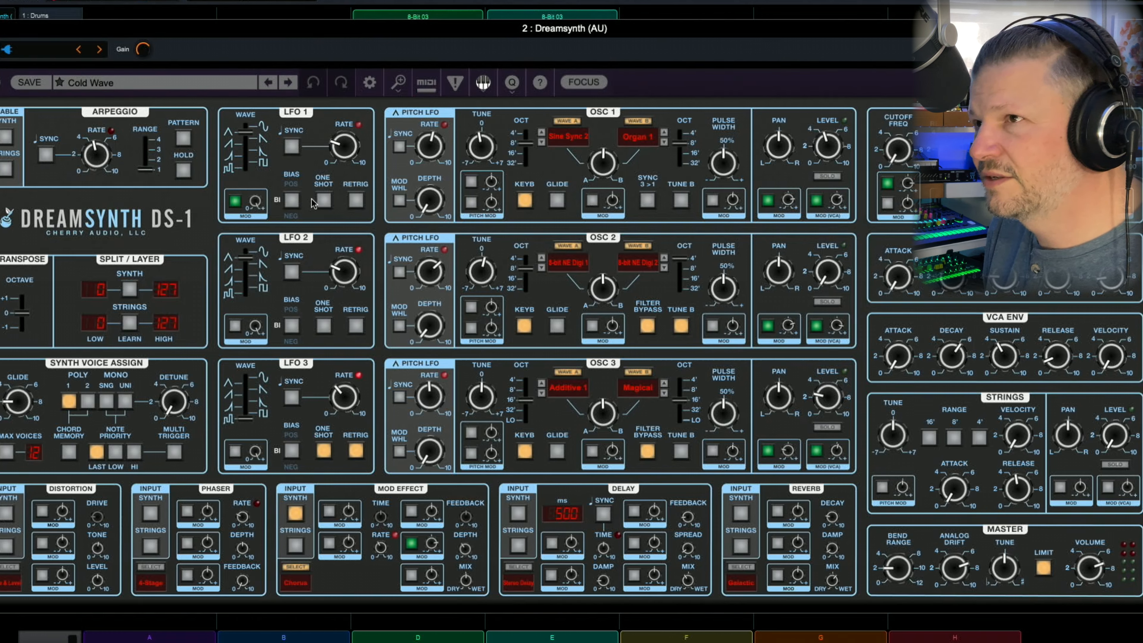
click(289, 82)
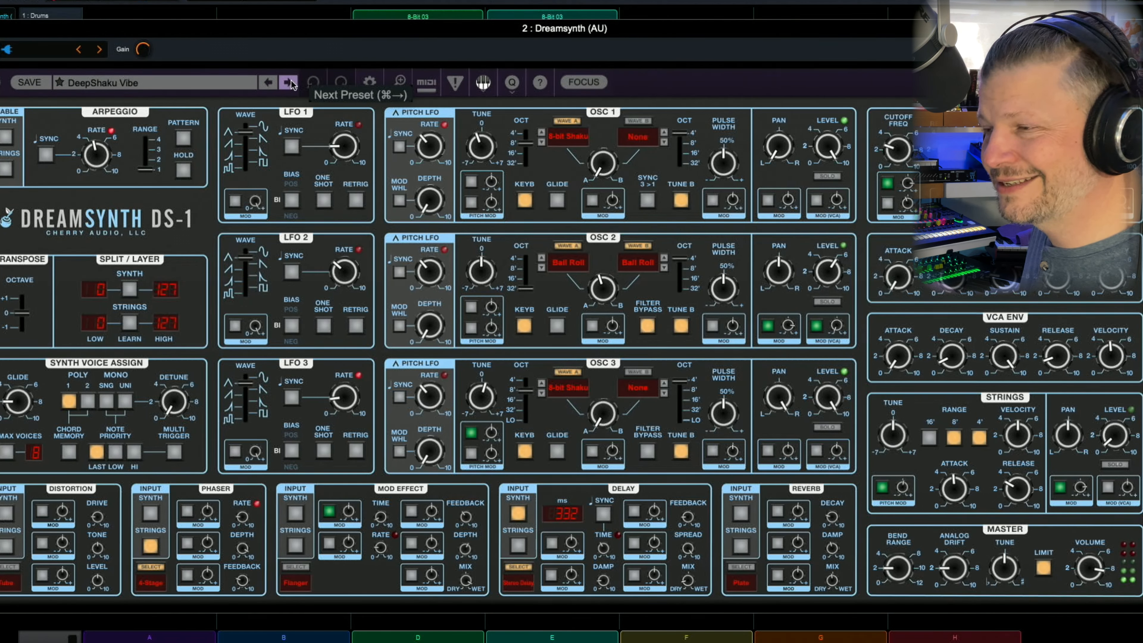
click(289, 82)
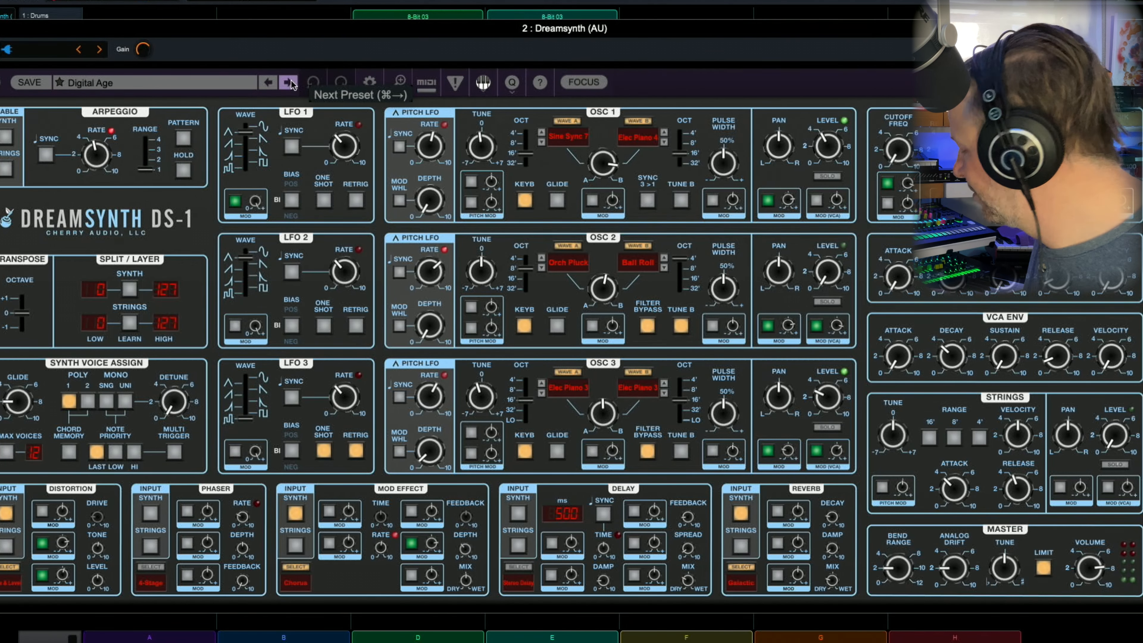
Load the Basic Guy preset from the Basses category.
click(243, 86)
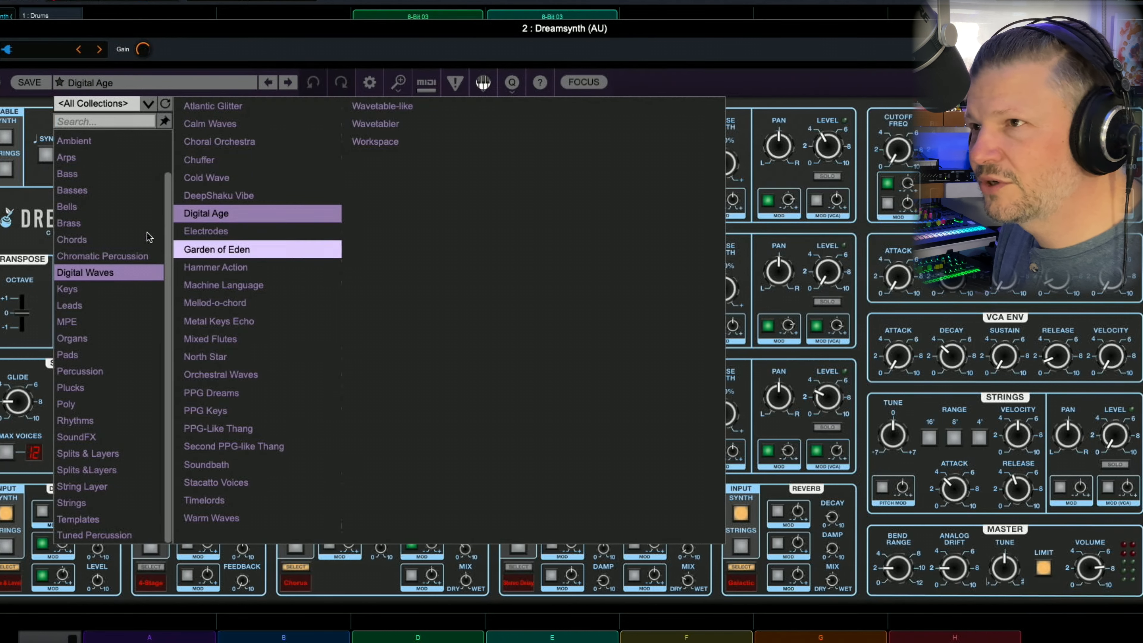
click(79, 190)
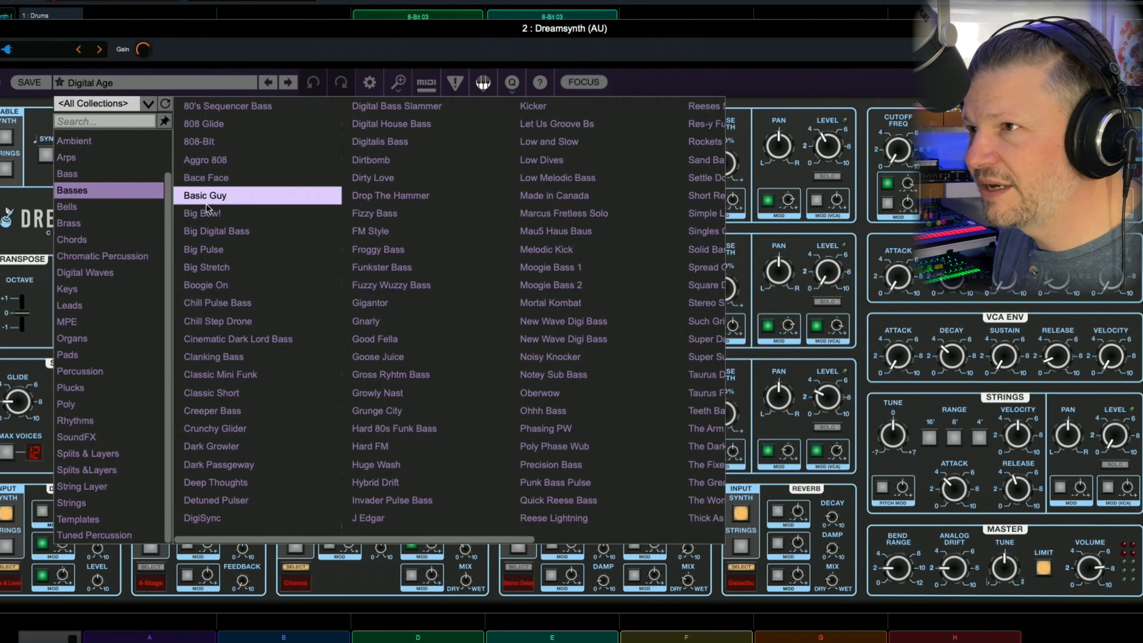
click(207, 194)
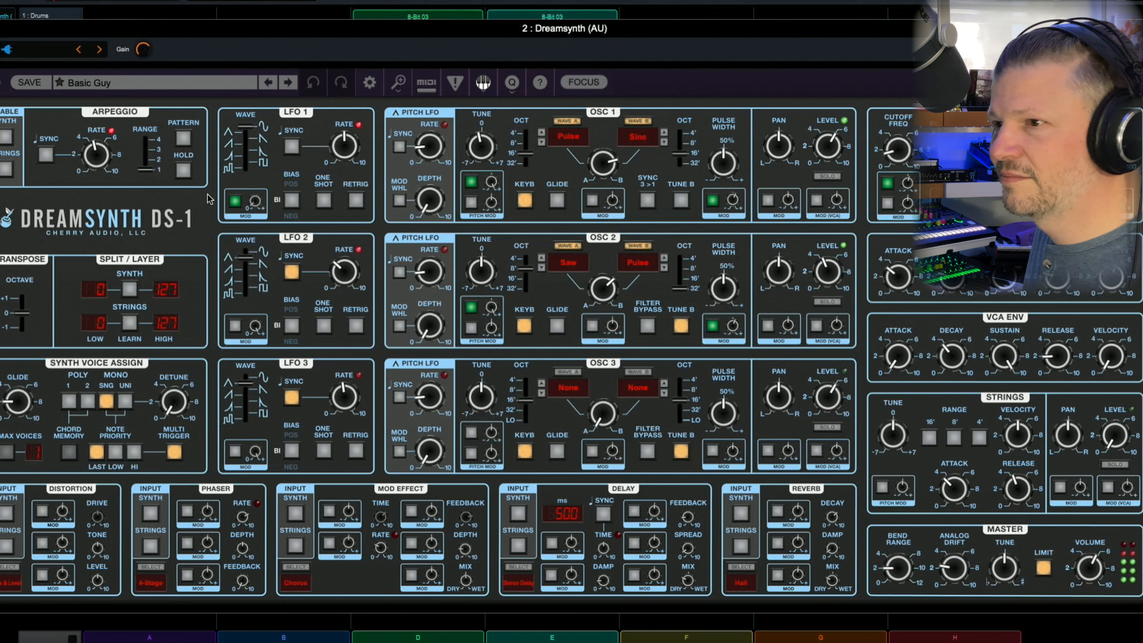
Audition the Basses presets Big Bow!, Big Pulse, Big Stretch and Boogie On.
click(296, 85)
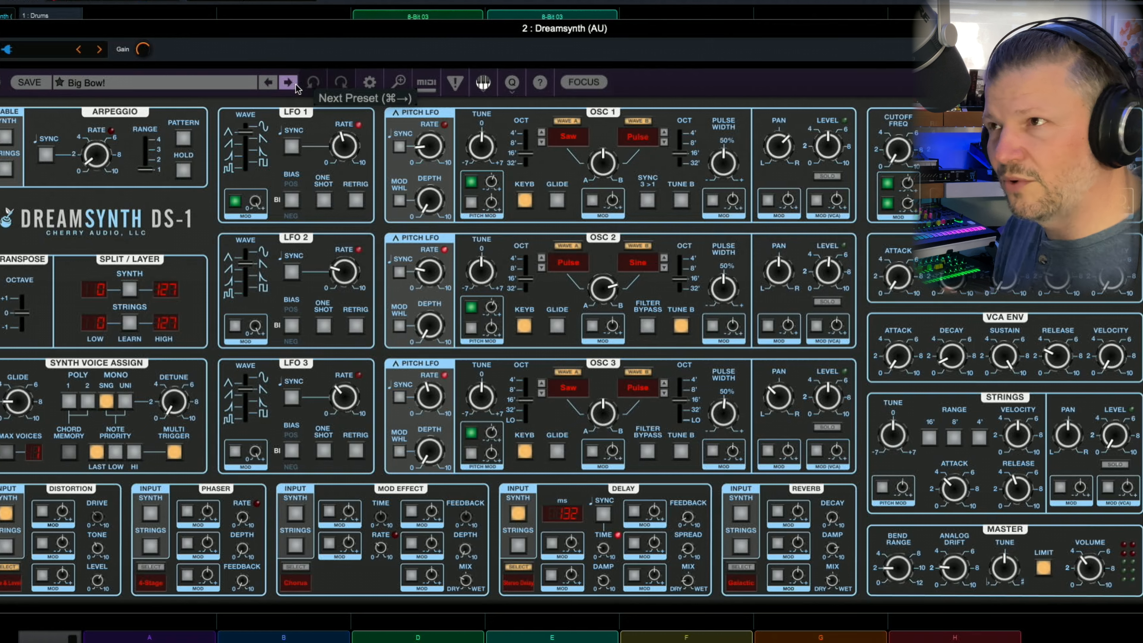
click(238, 87)
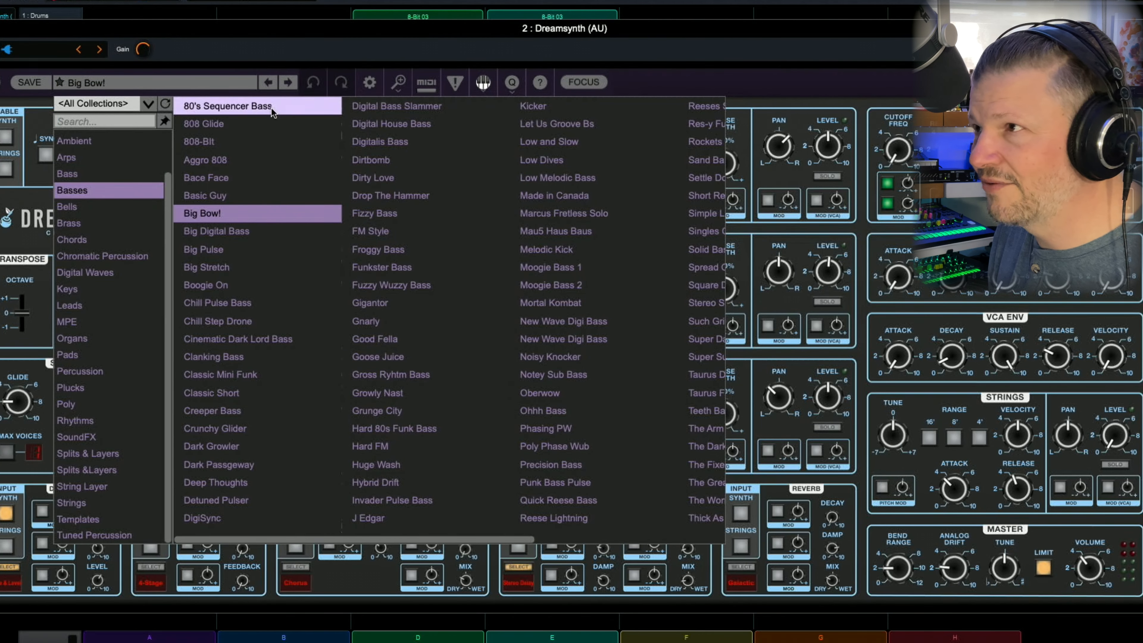
click(277, 249)
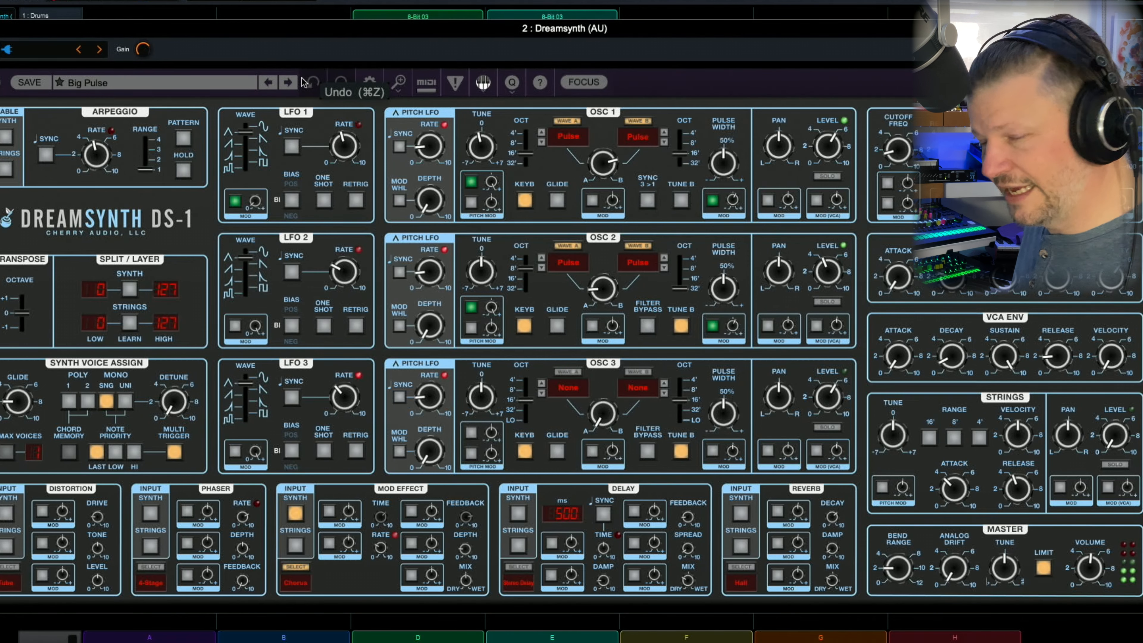
click(303, 82)
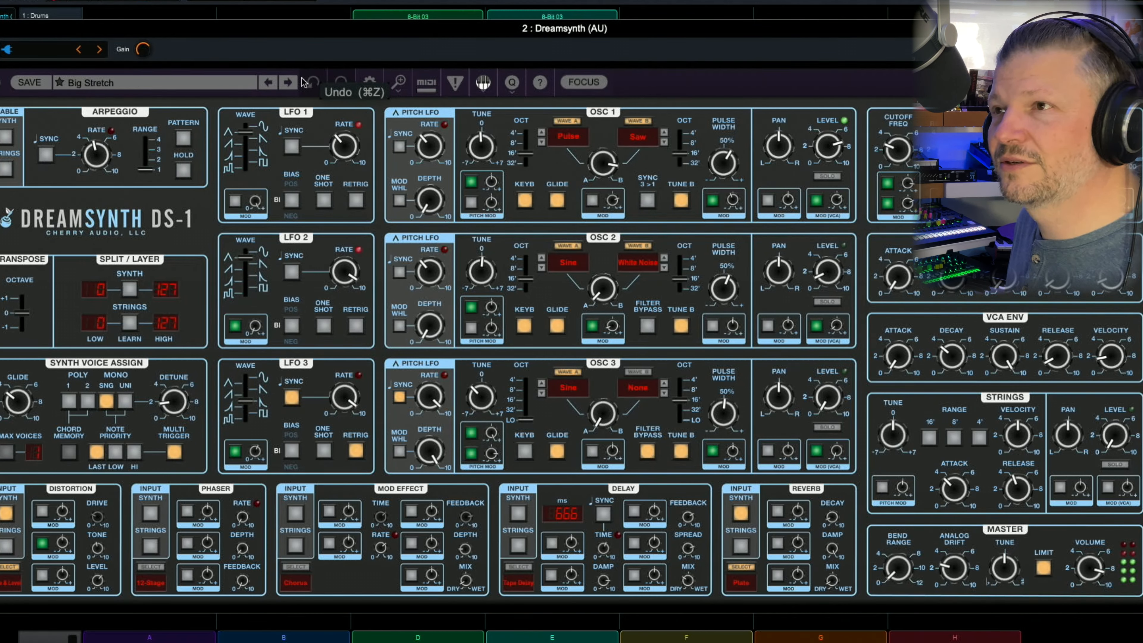
click(302, 82)
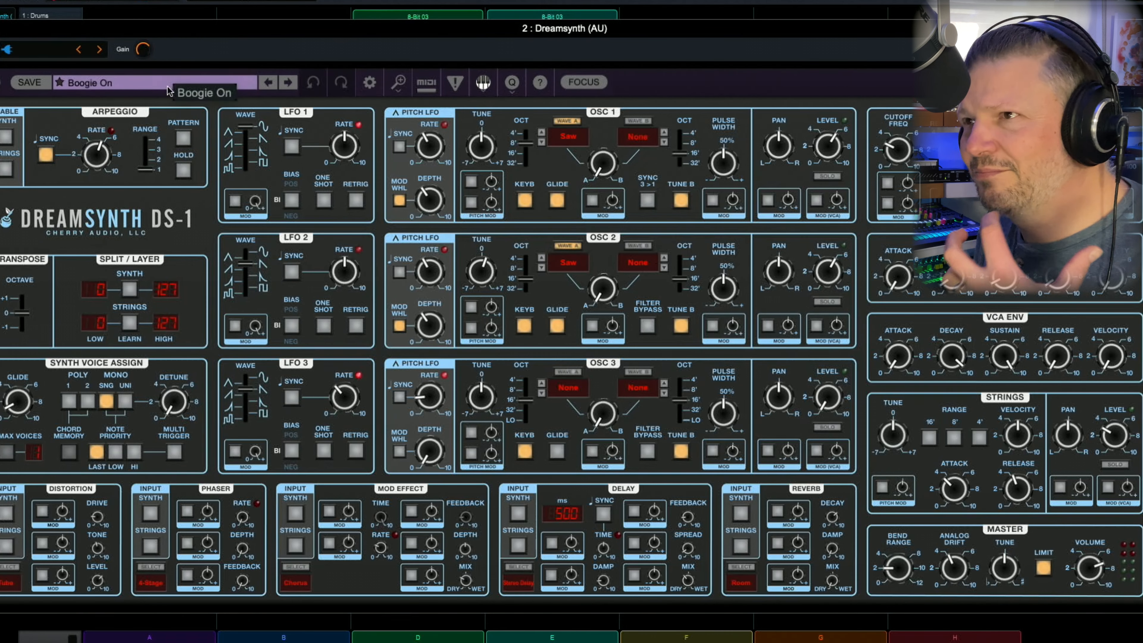
Load the A Backing Track preset from the Rhythms category.
click(177, 83)
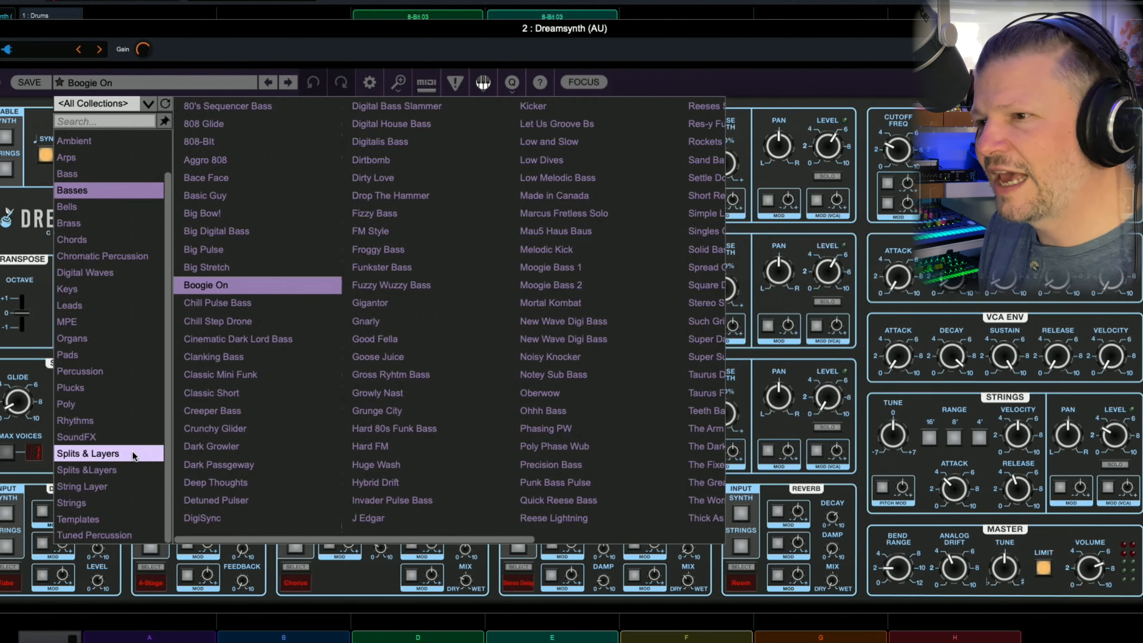
click(107, 419)
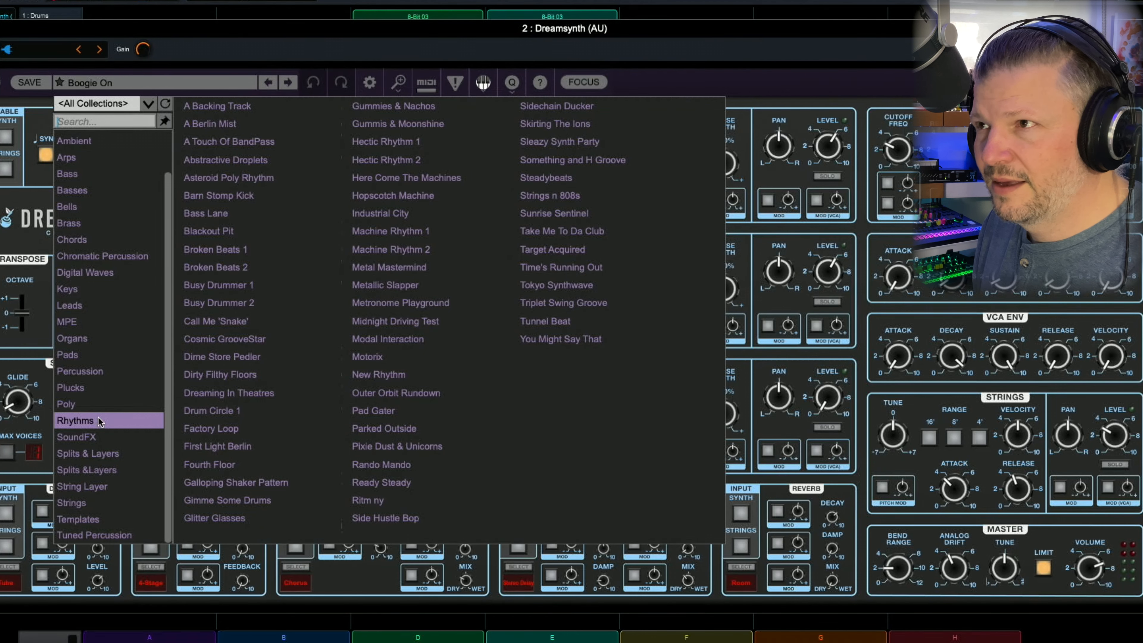
click(222, 107)
click(223, 107)
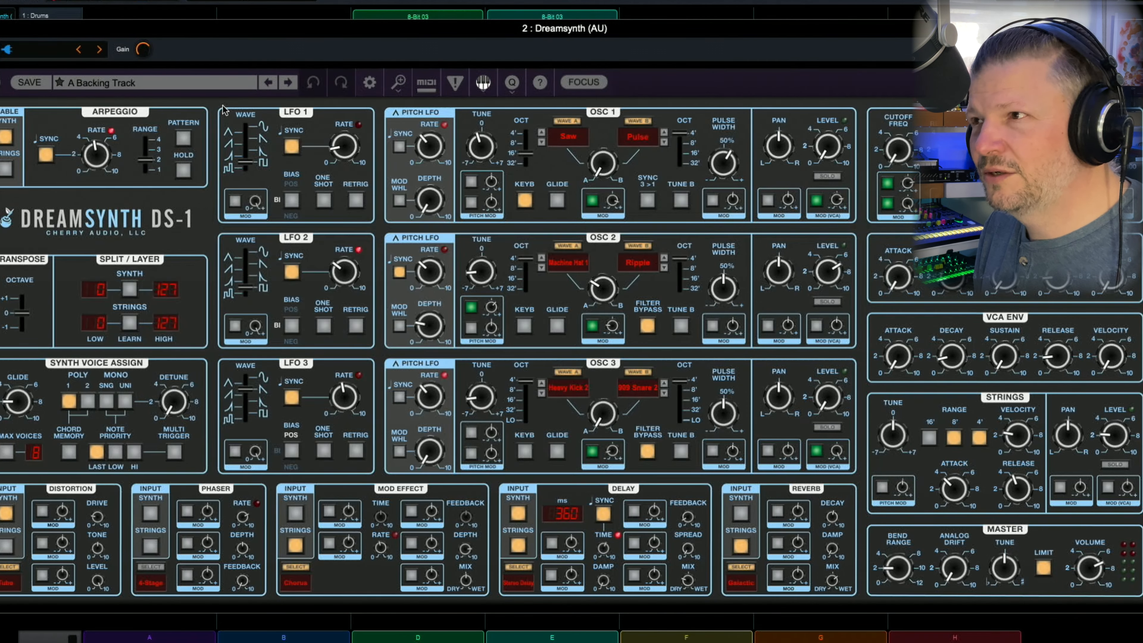
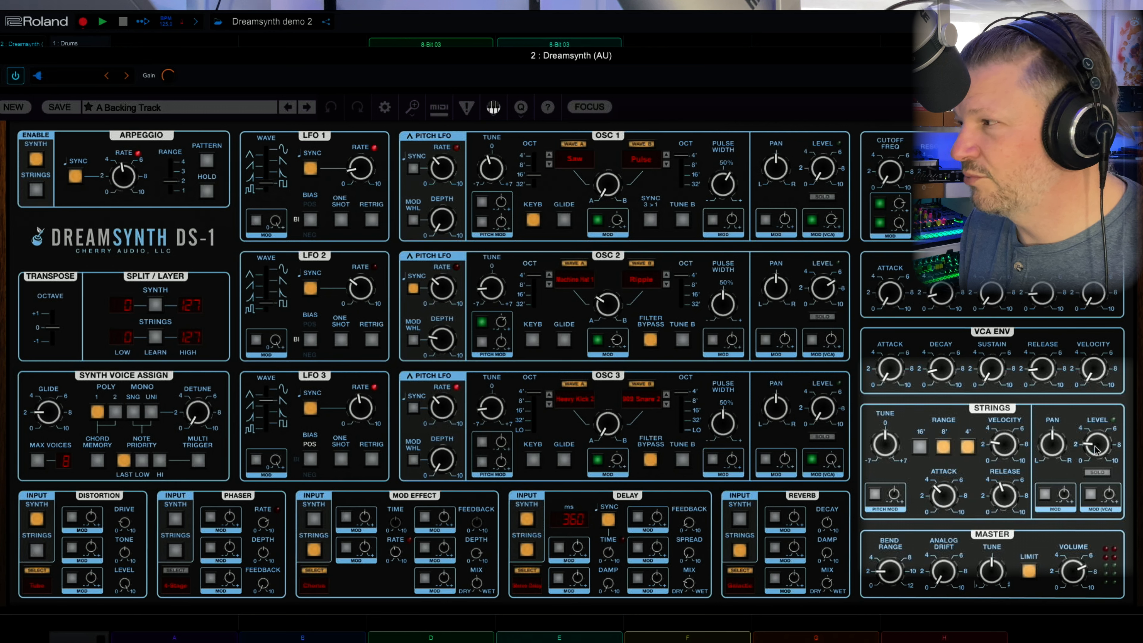
Raise the Strings level to 100%, then switch off the Strings section's 8' and 4' ranges.
drag(1095, 451, 1095, 288)
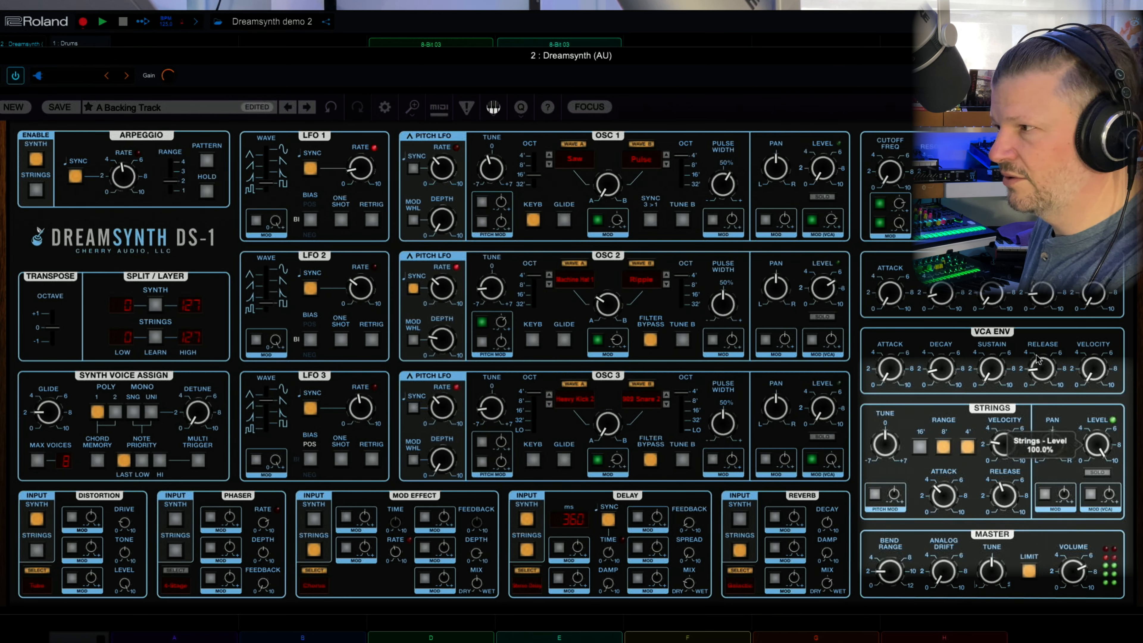
drag(1037, 359, 1035, 476)
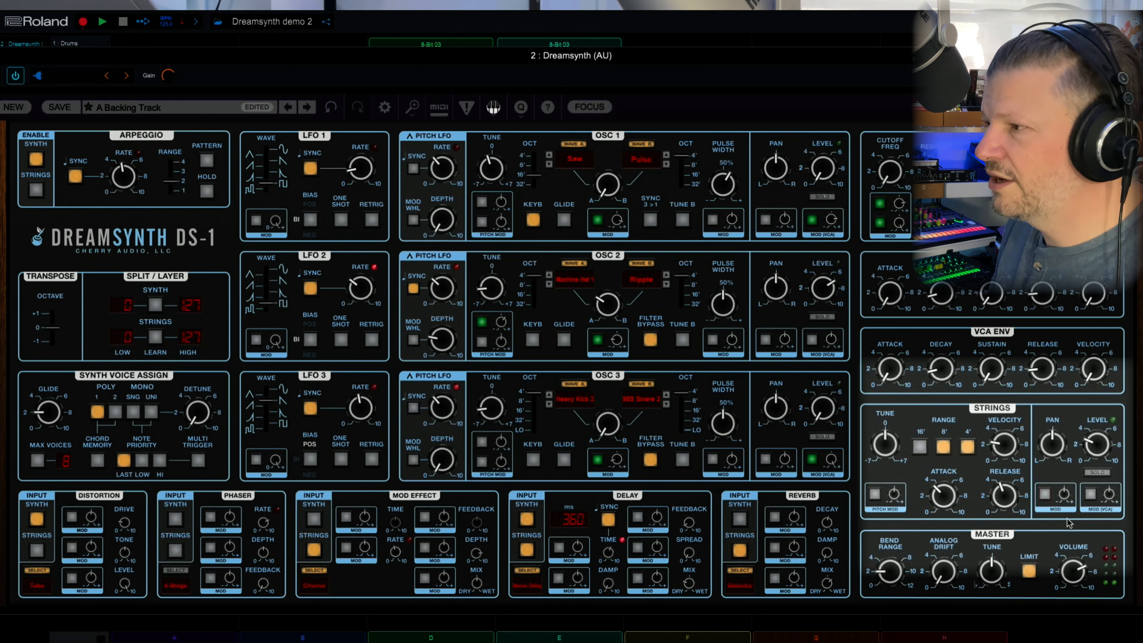
click(945, 448)
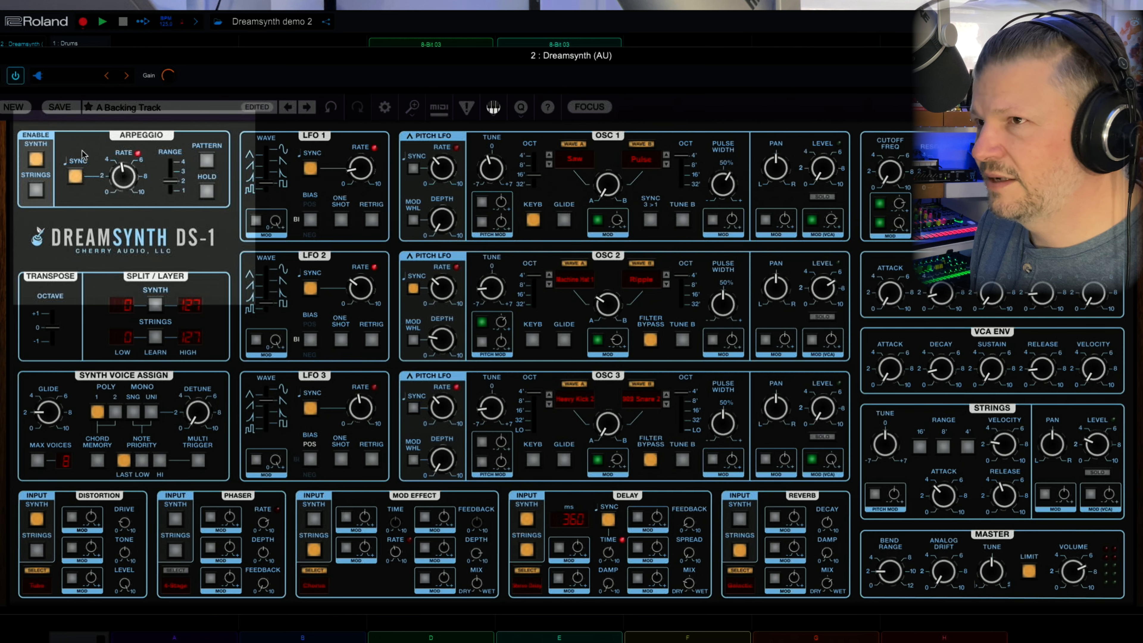
Disable the arpeggio for the synth, then re-enable it to compare the sound.
click(39, 158)
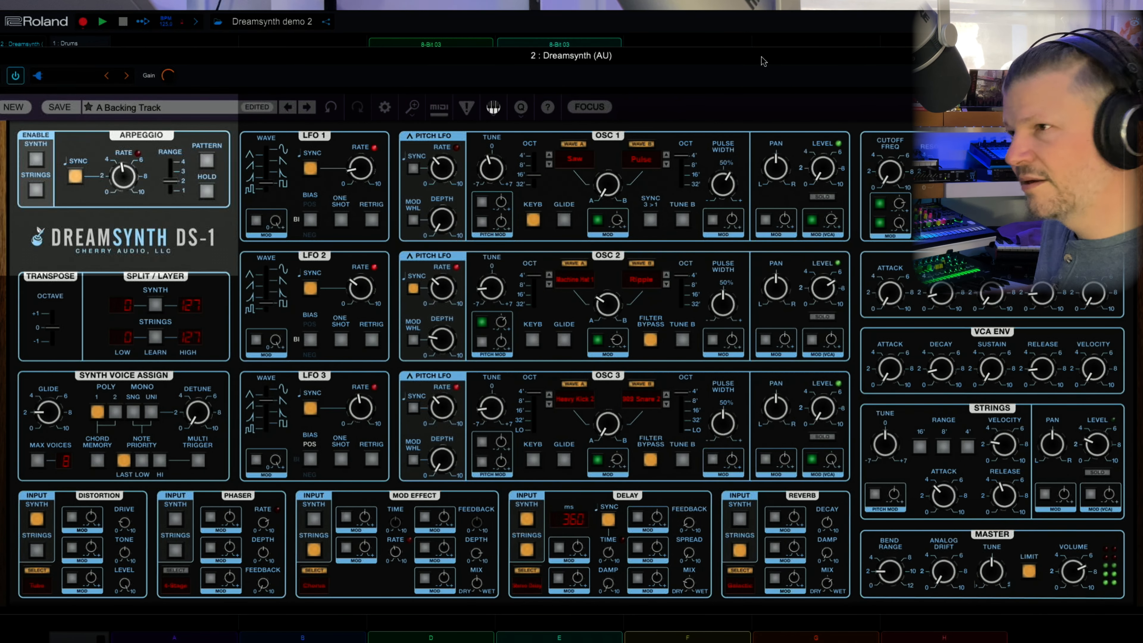
click(36, 159)
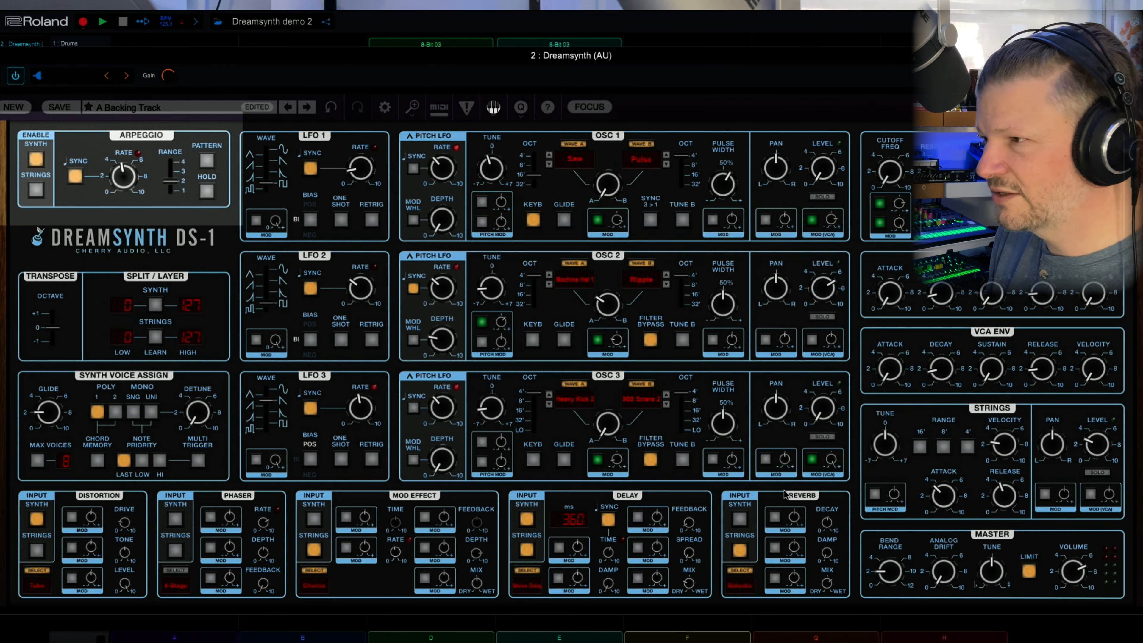
Switch off all Delay, Reverb and Mod Effect inputs, and bypass the Synth input of the Distortion briefly before restoring it.
click(526, 519)
click(526, 549)
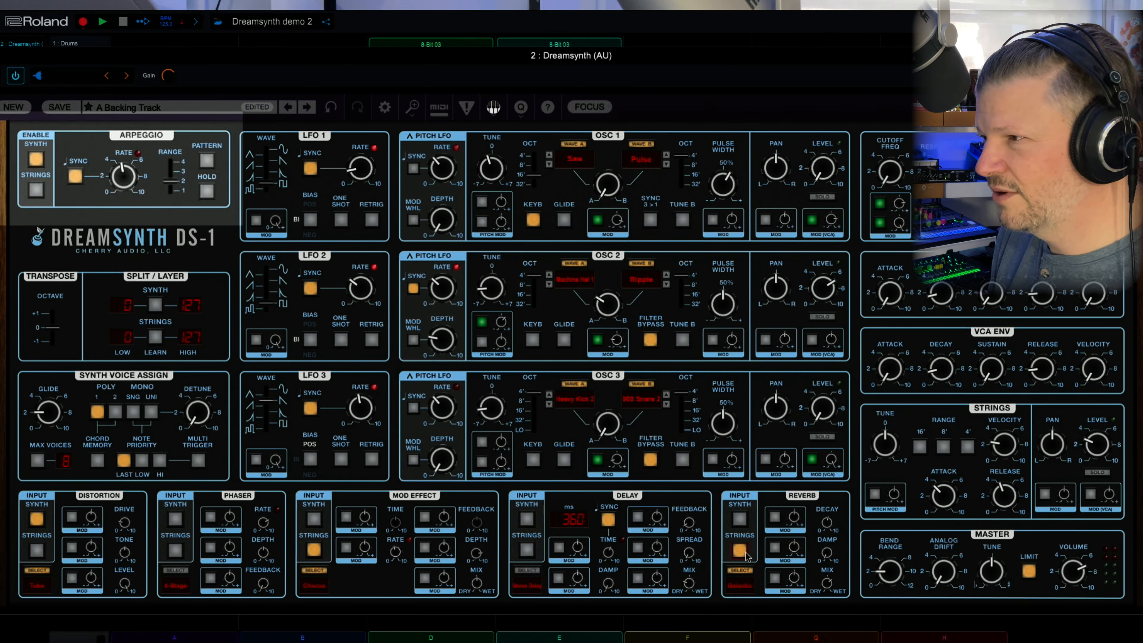
click(739, 550)
click(314, 550)
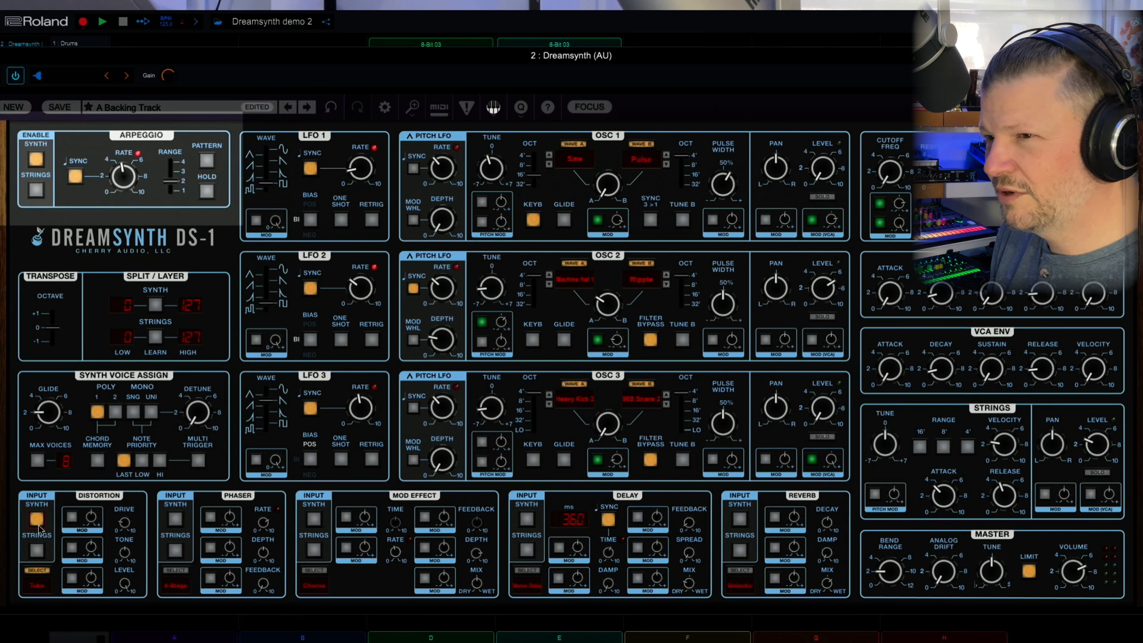
click(37, 520)
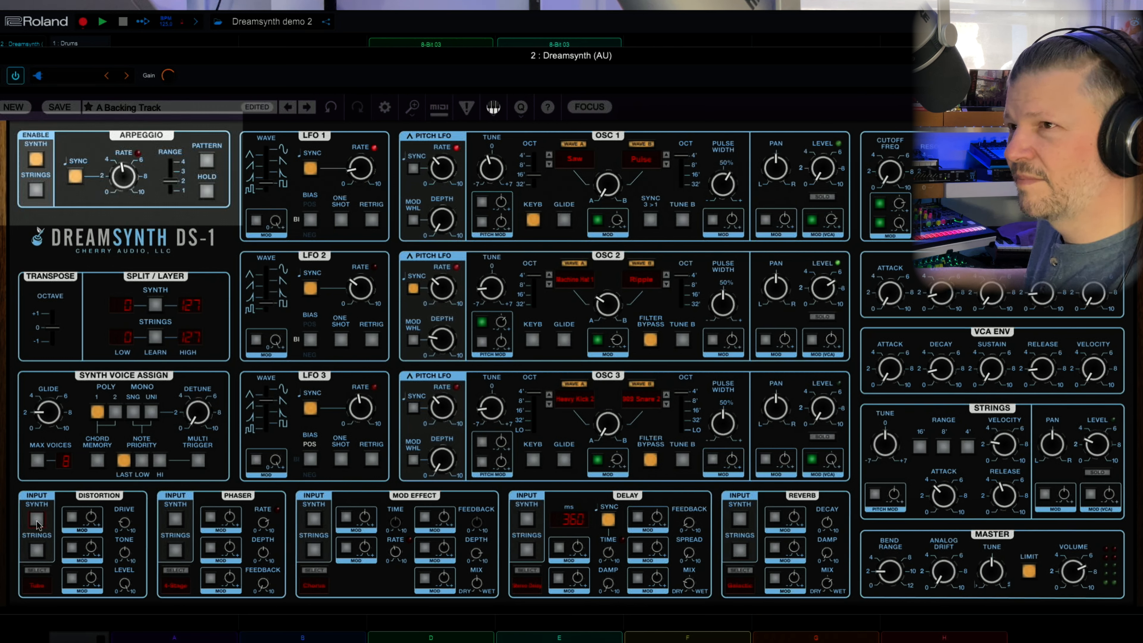
click(37, 519)
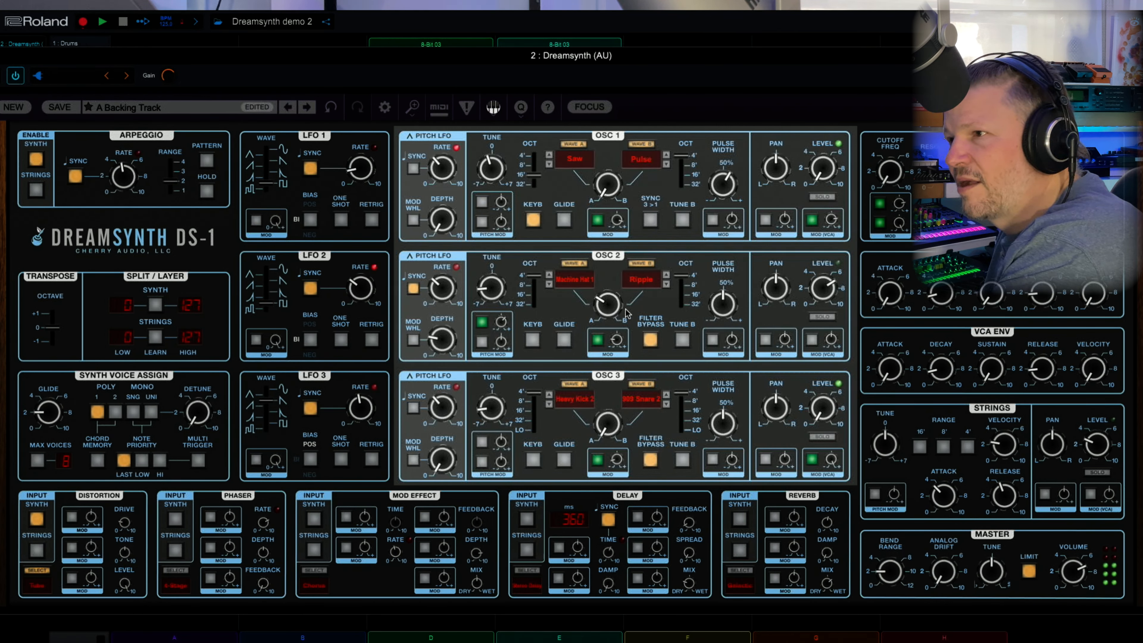
Set OSC 2's wave modulation source to None and turn down the OSC 2 and OSC 1 levels.
click(598, 347)
click(565, 367)
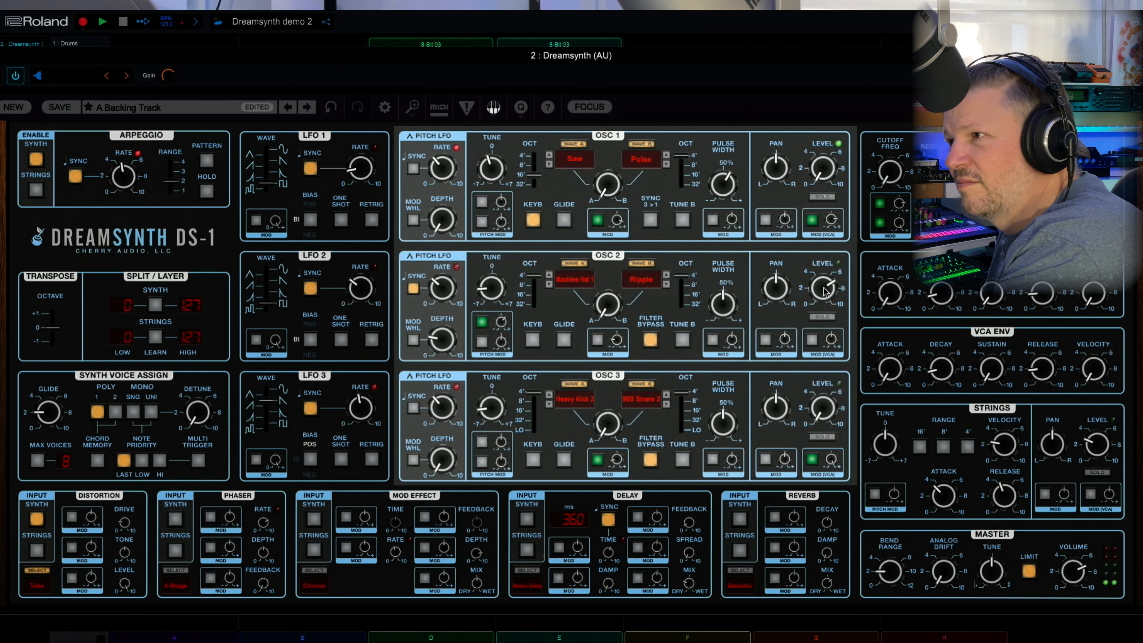
drag(823, 288, 839, 600)
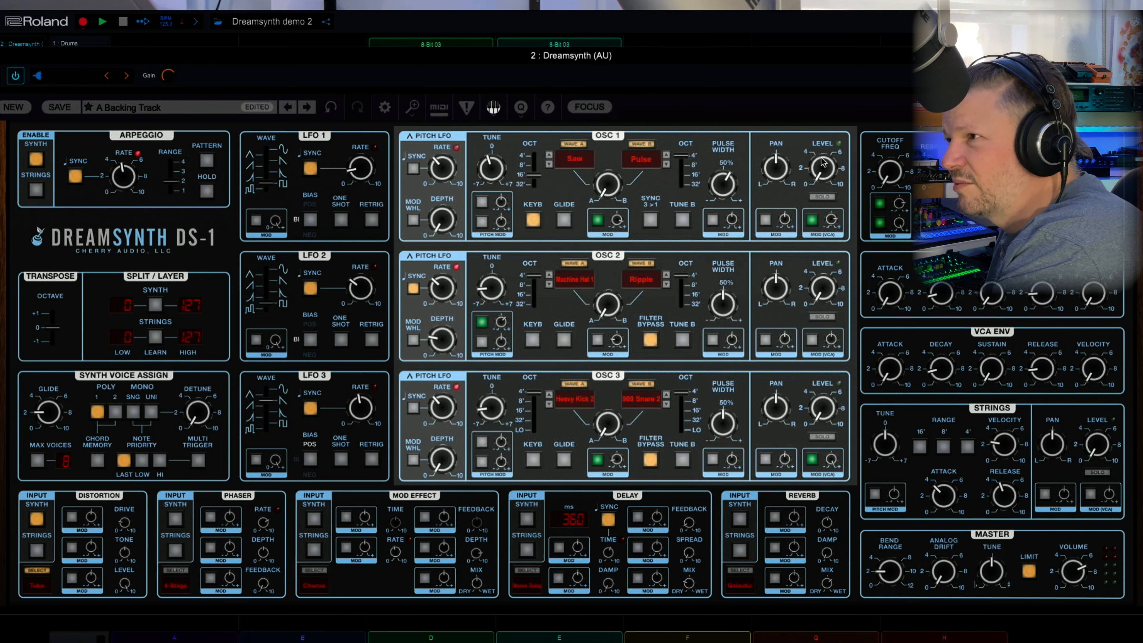
drag(817, 164, 854, 360)
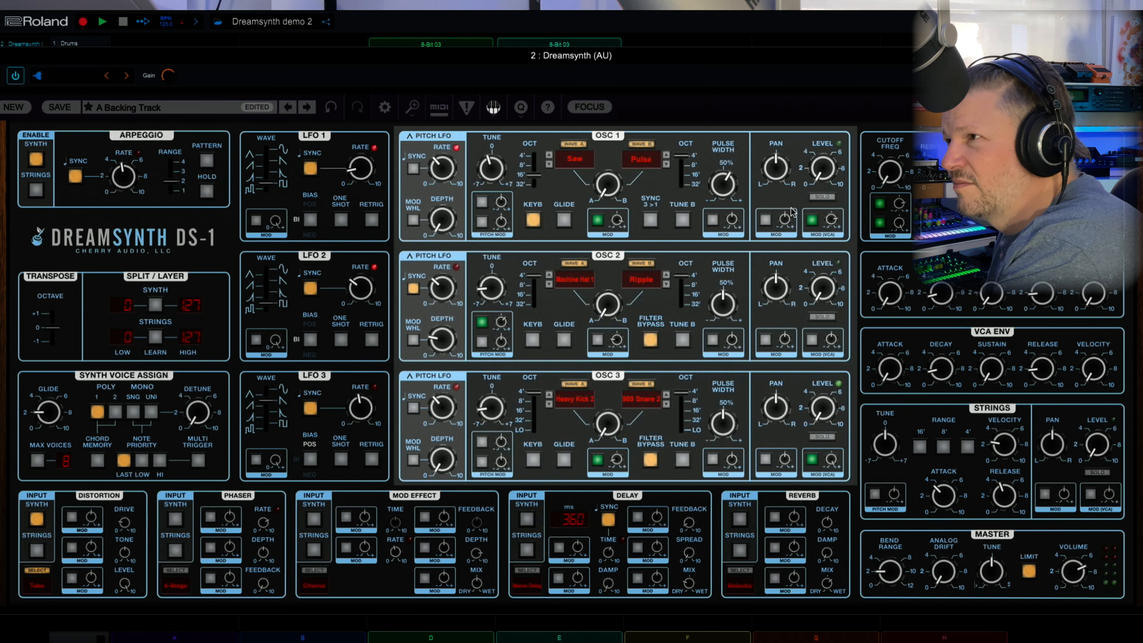
Examine the modulation source of OSC 1's level and lower the rate of LFO 3.
click(812, 223)
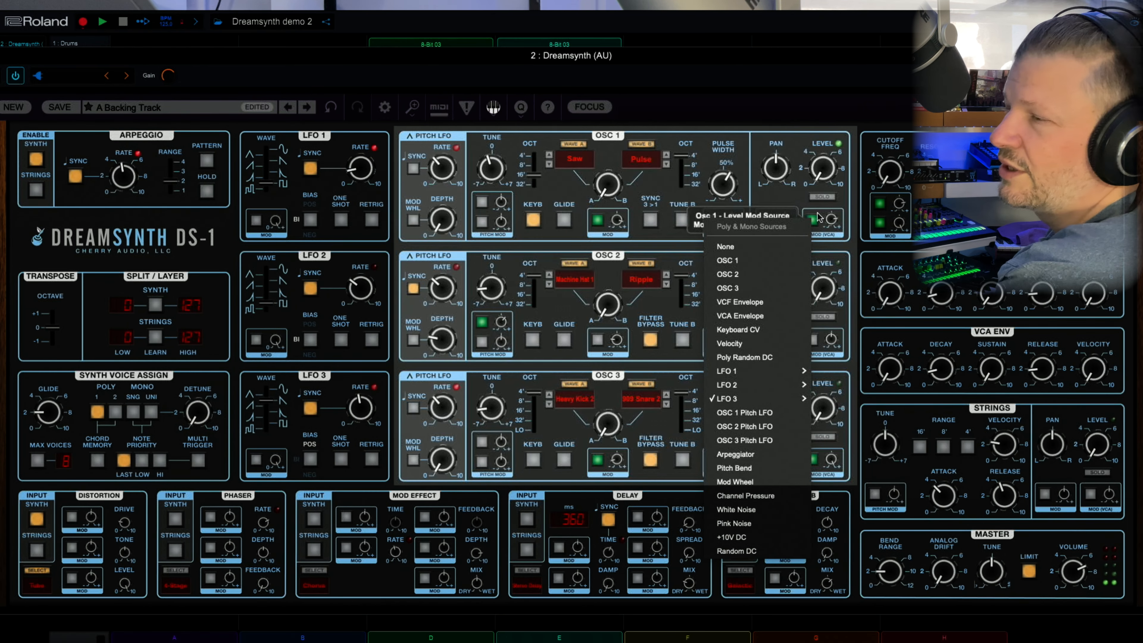
click(805, 208)
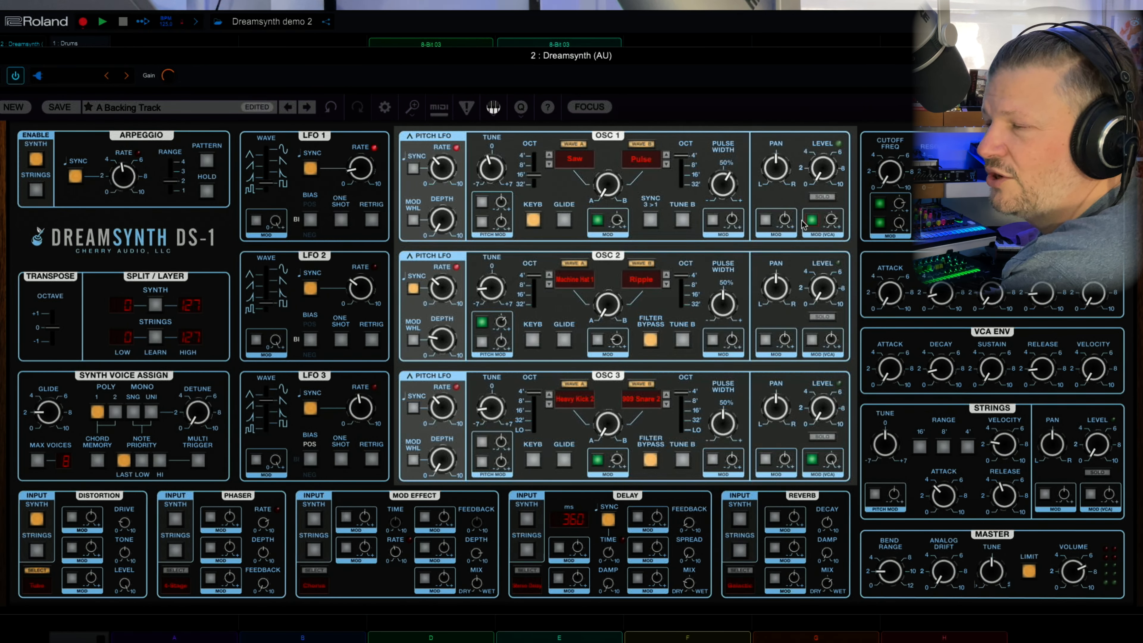
click(814, 222)
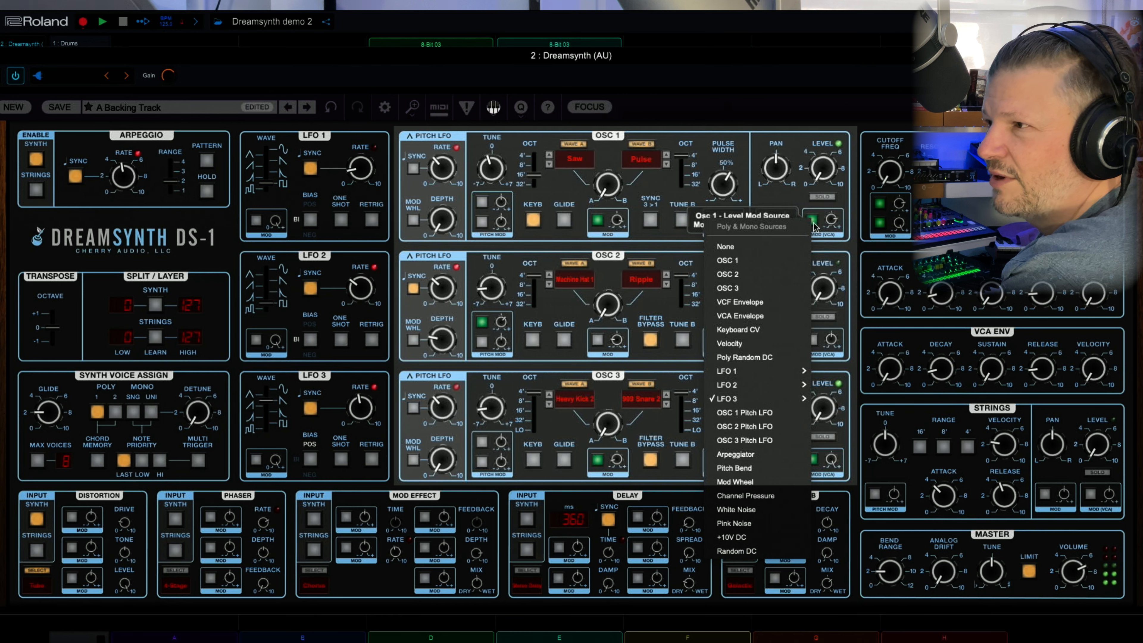
mouse_move(726, 401)
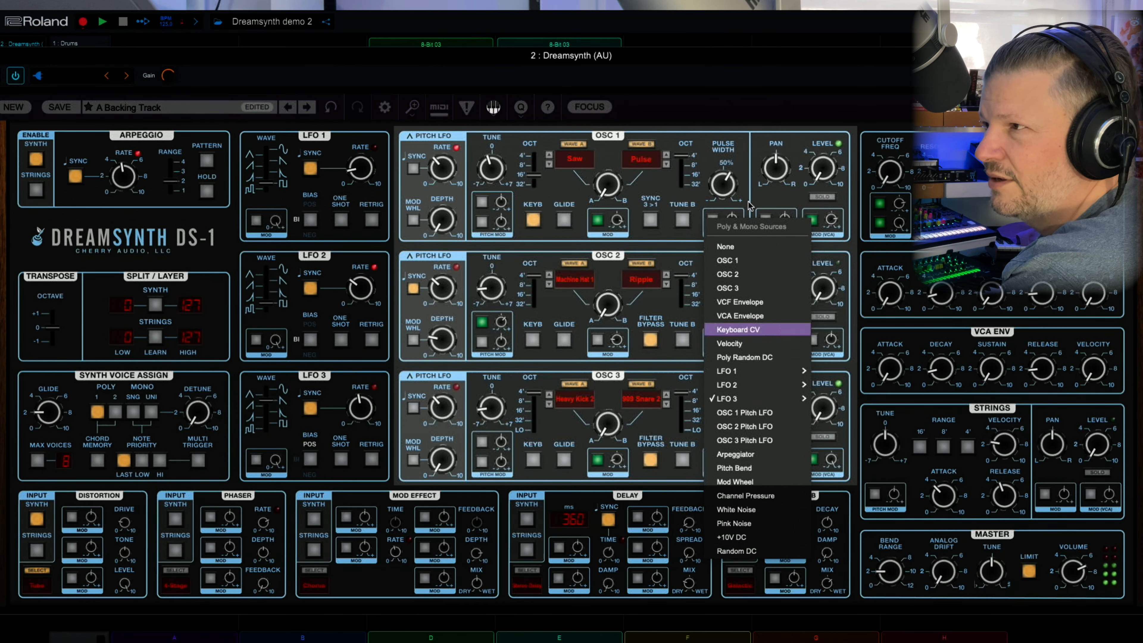
click(760, 201)
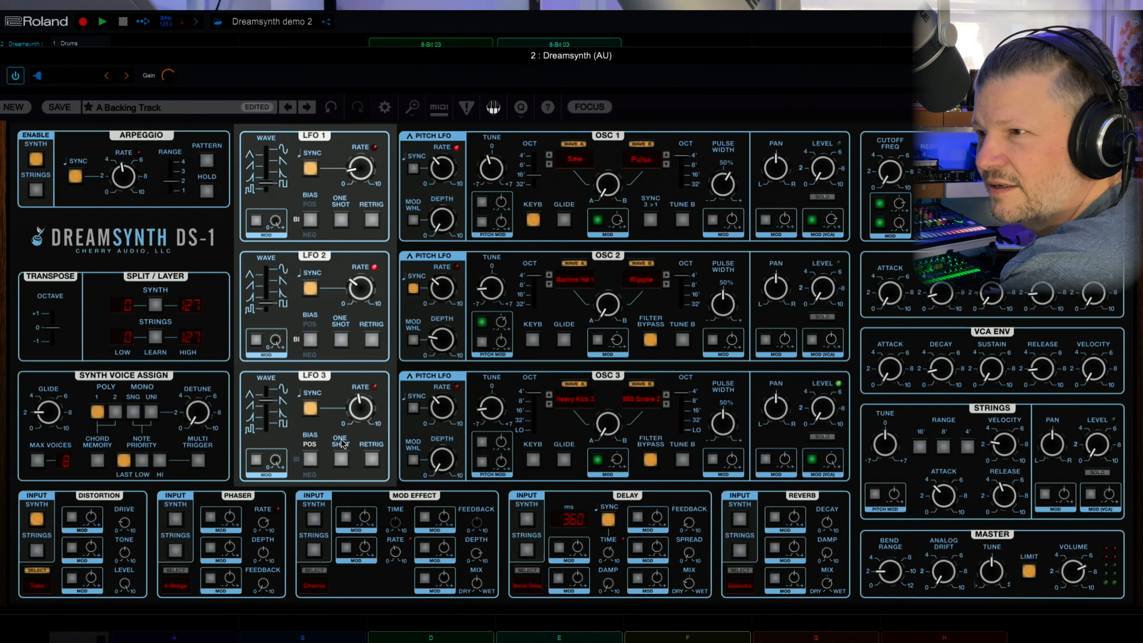
mouse_move(360, 402)
mouse_down()
mouse_move(353, 445)
mouse_move(360, 422)
mouse_up()
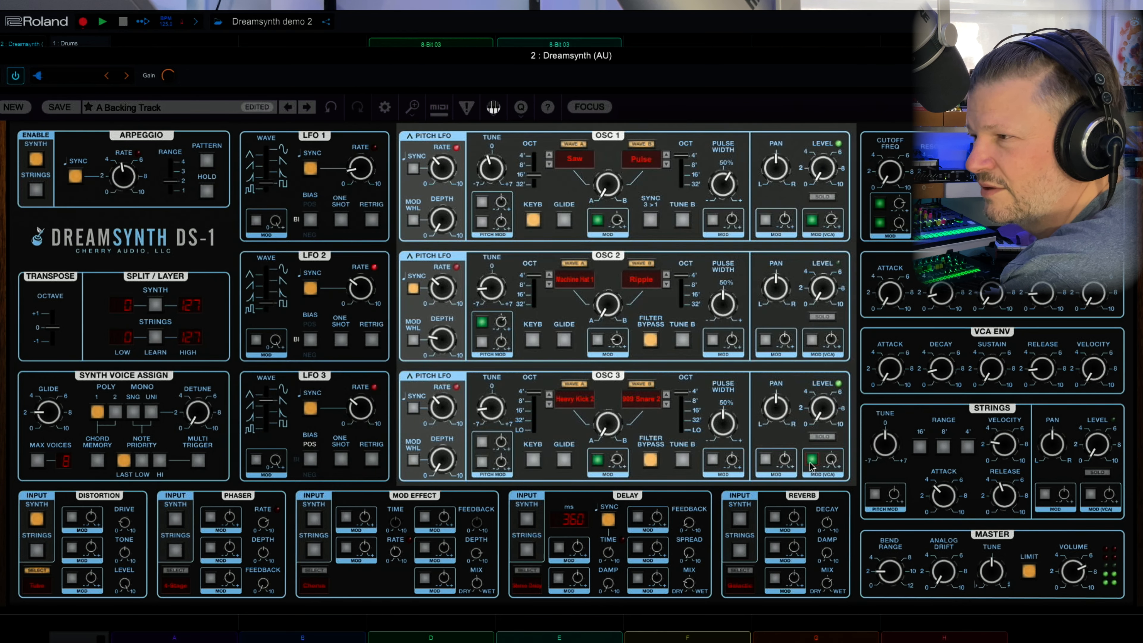
Check the modulation source of OSC 3's level, then reduce OSC 1's level modulation amount.
click(811, 460)
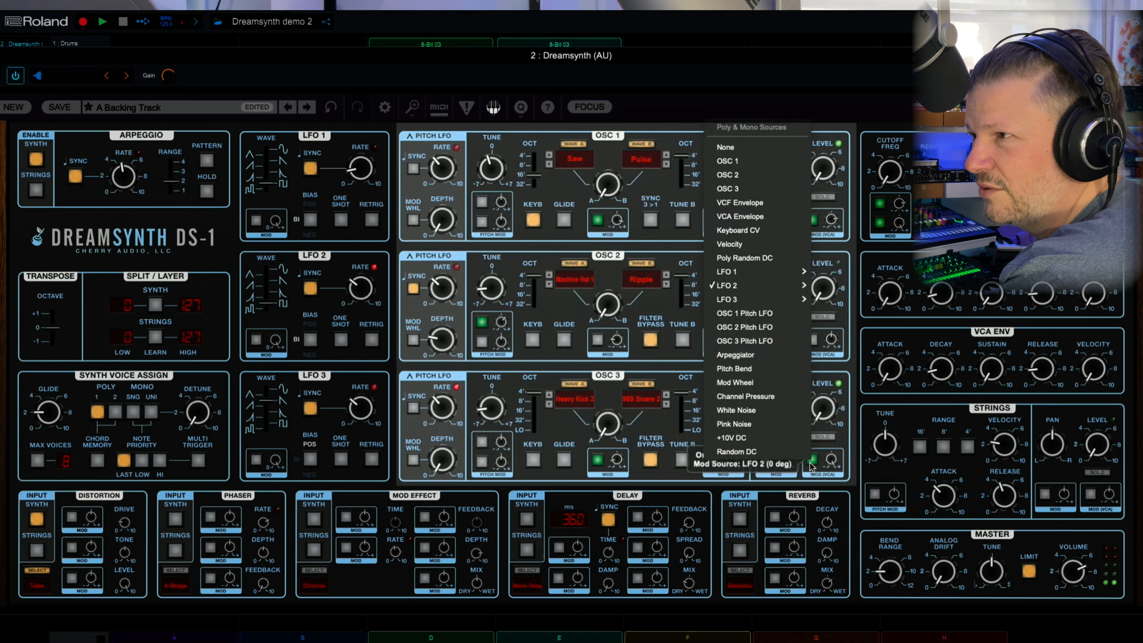
click(675, 360)
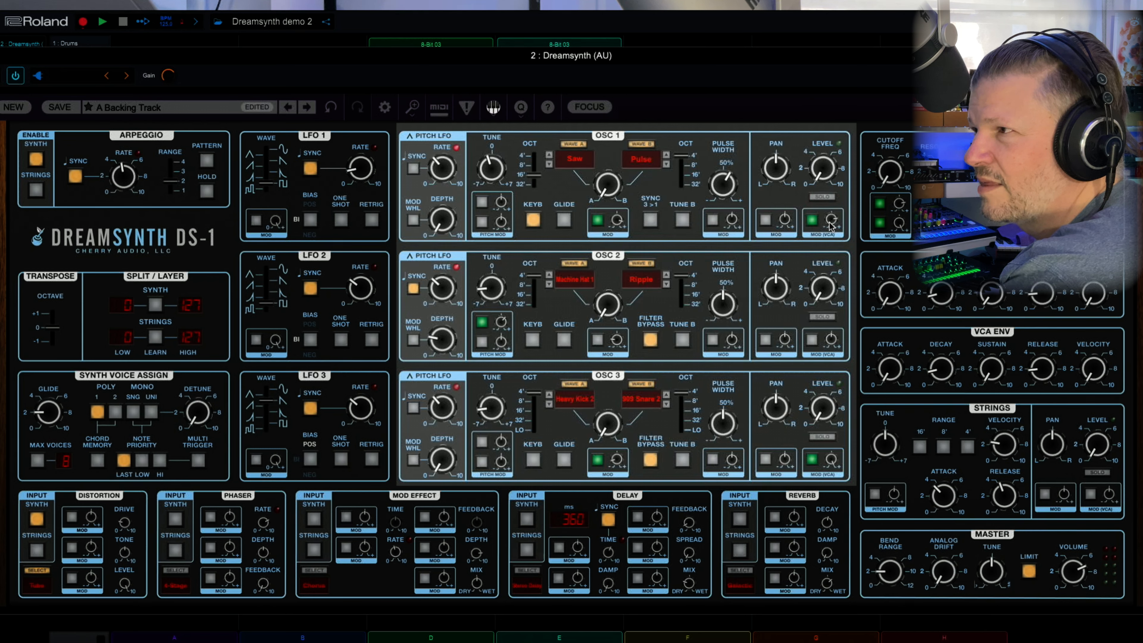
drag(830, 225, 835, 273)
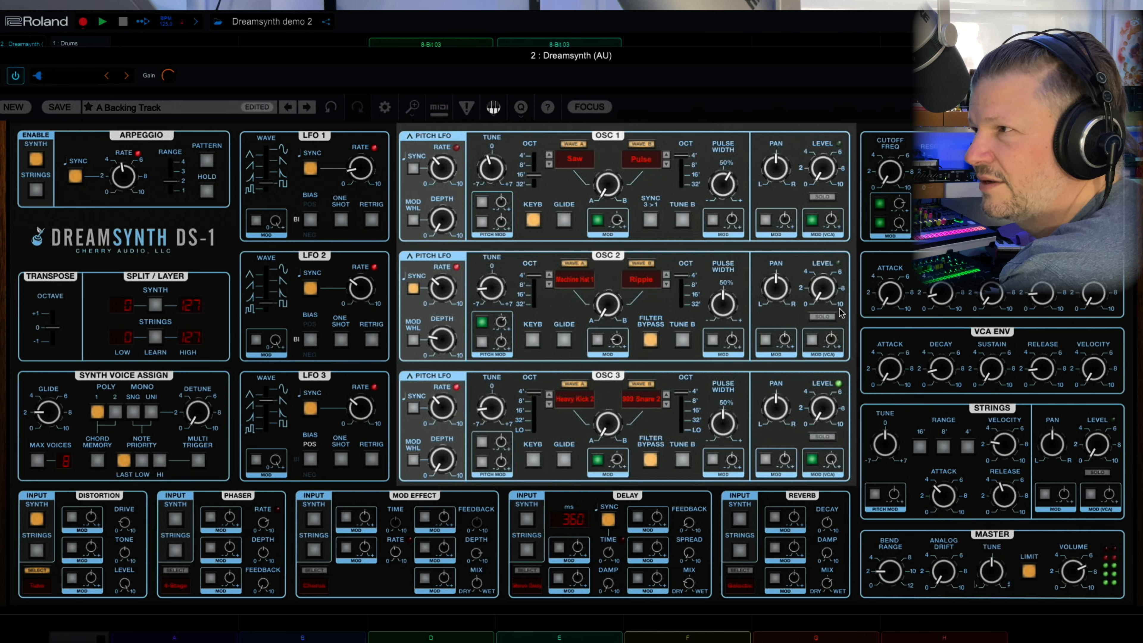
Raise OSC 2's level, and try OSC 3's level higher before bringing it back down.
drag(820, 297, 893, 77)
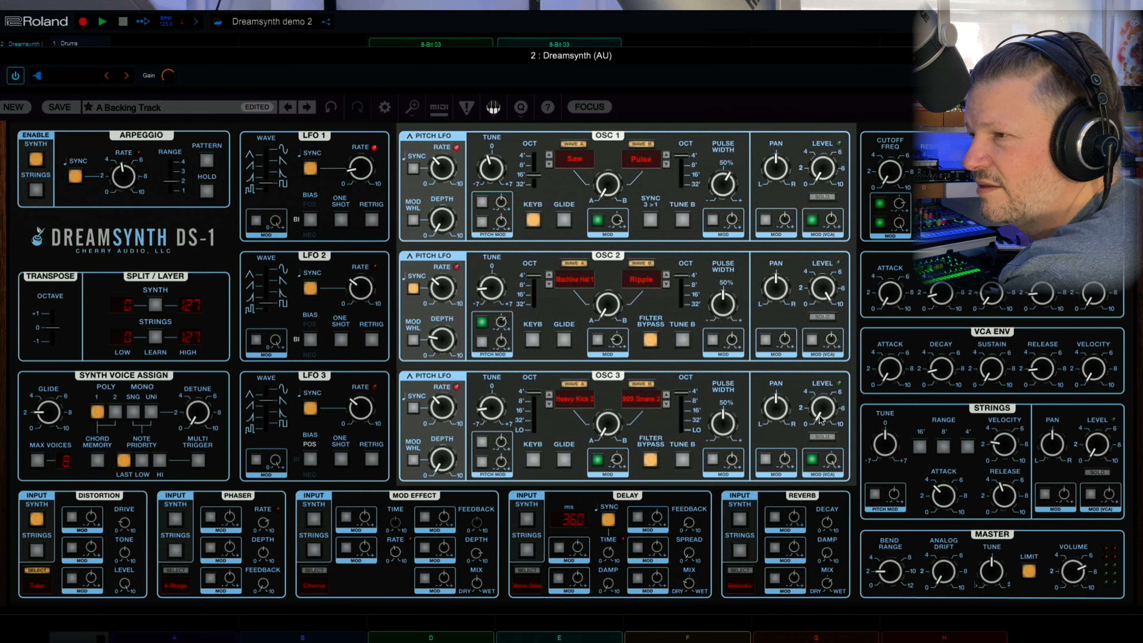
drag(820, 420, 860, 217)
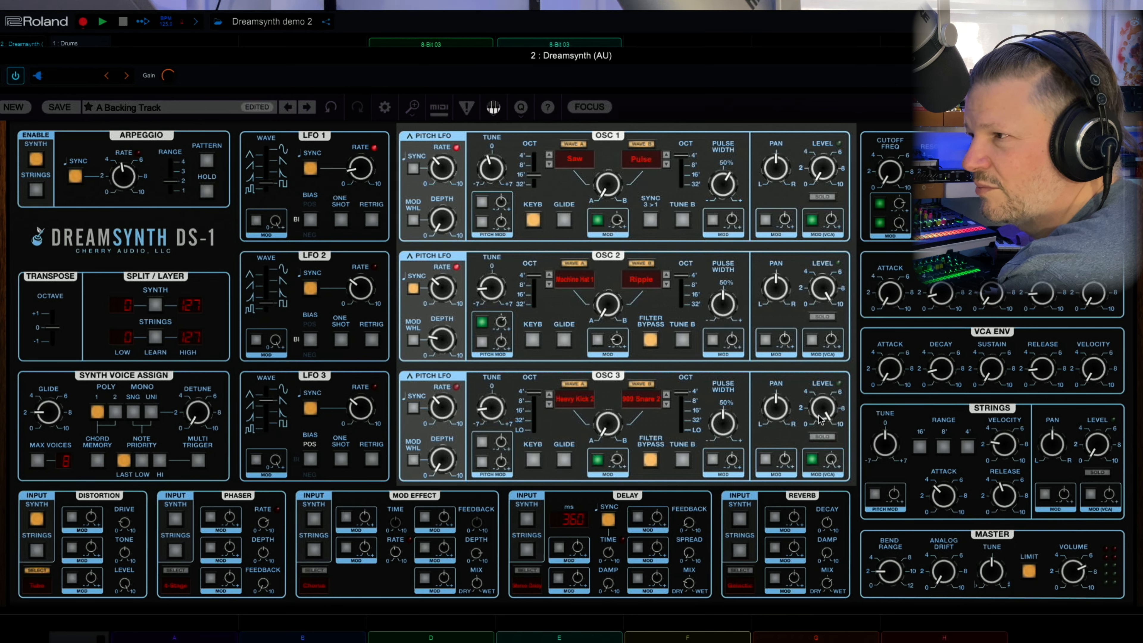
drag(820, 420, 820, 505)
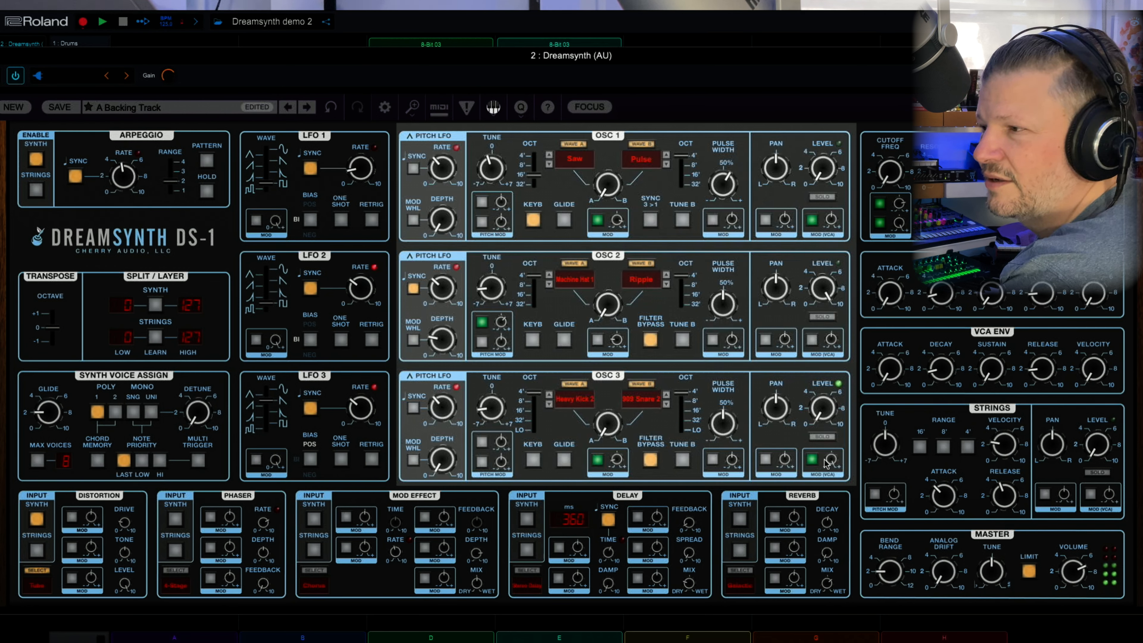
Shift OSC 3's wave mix toward wave B, select Heavy Kick 1 and 909 Snare 1 as its waves, and adjust wave B's octave.
mouse_move(813, 464)
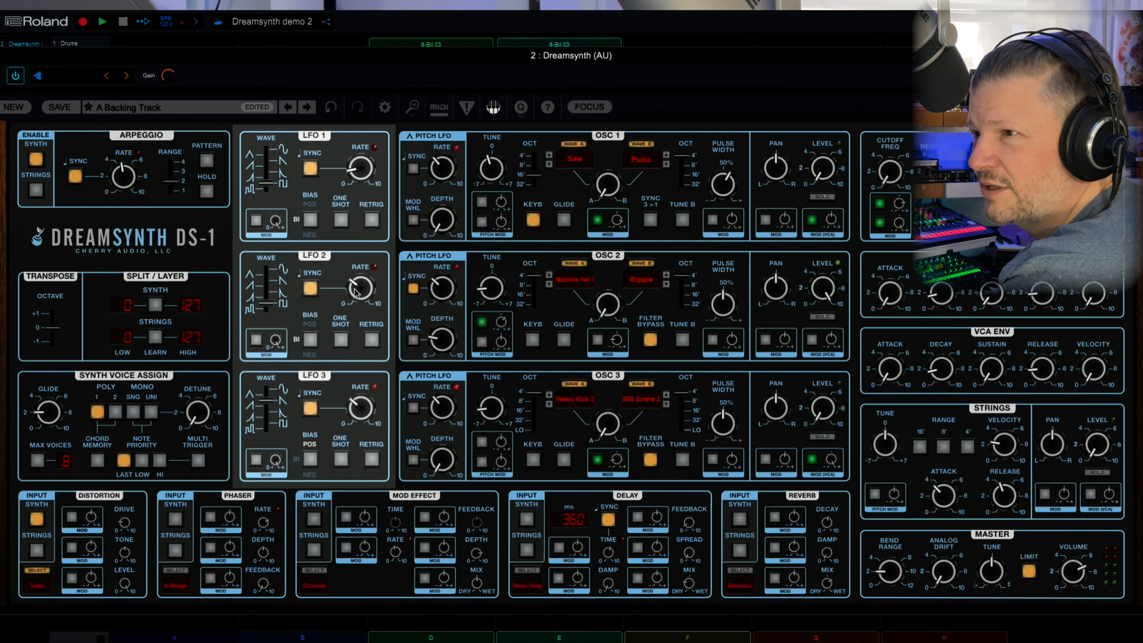
mouse_move(355, 292)
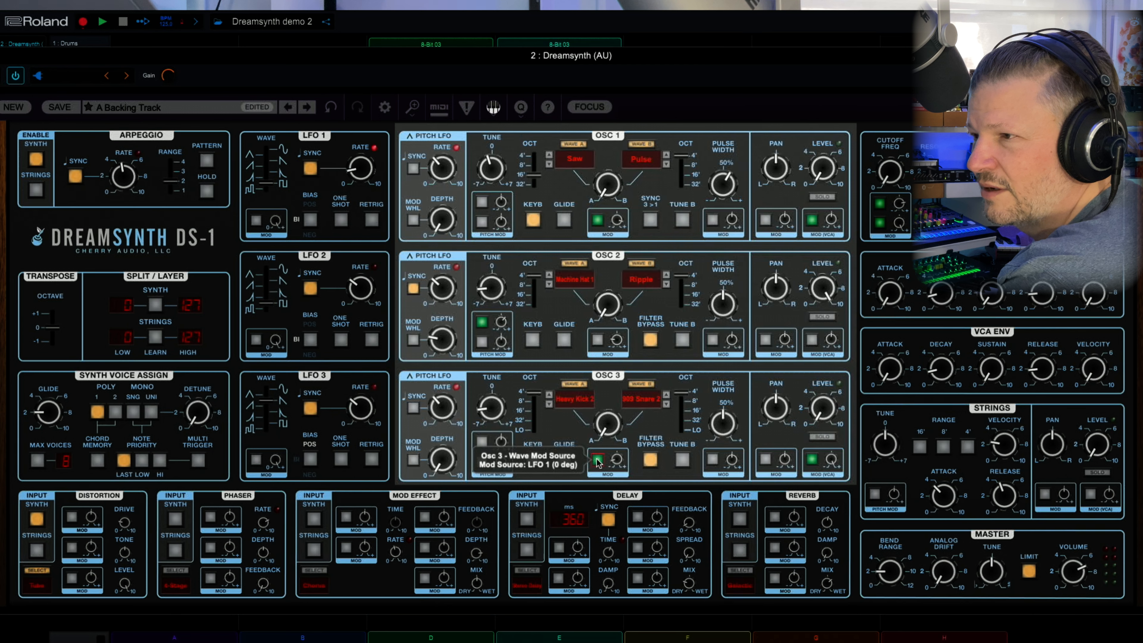
drag(606, 427, 637, 378)
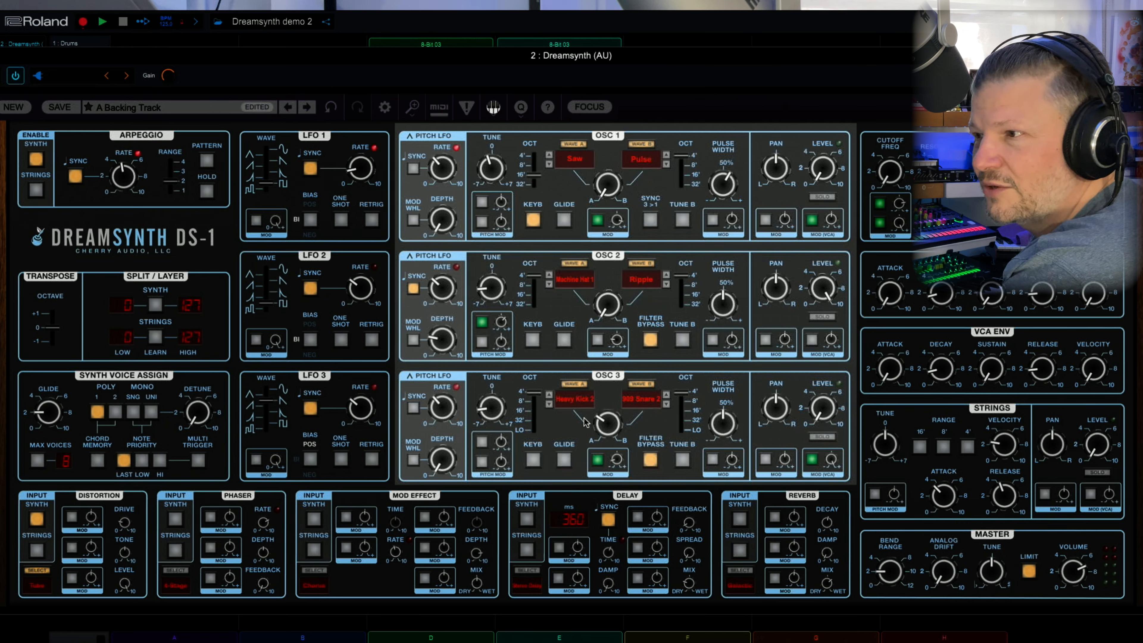
click(550, 395)
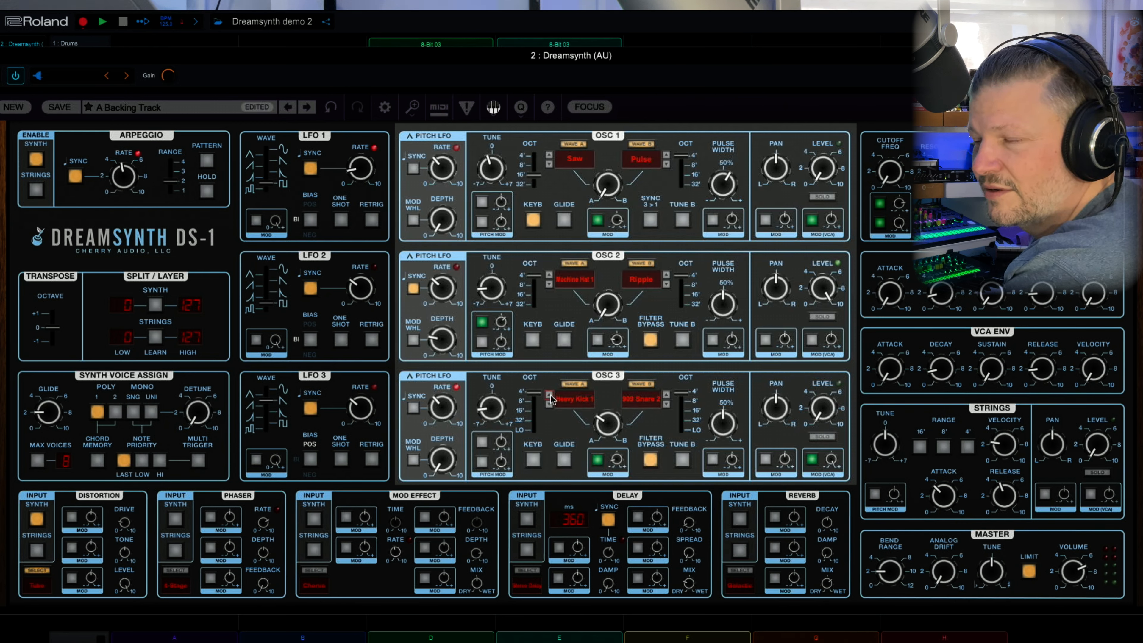
click(666, 395)
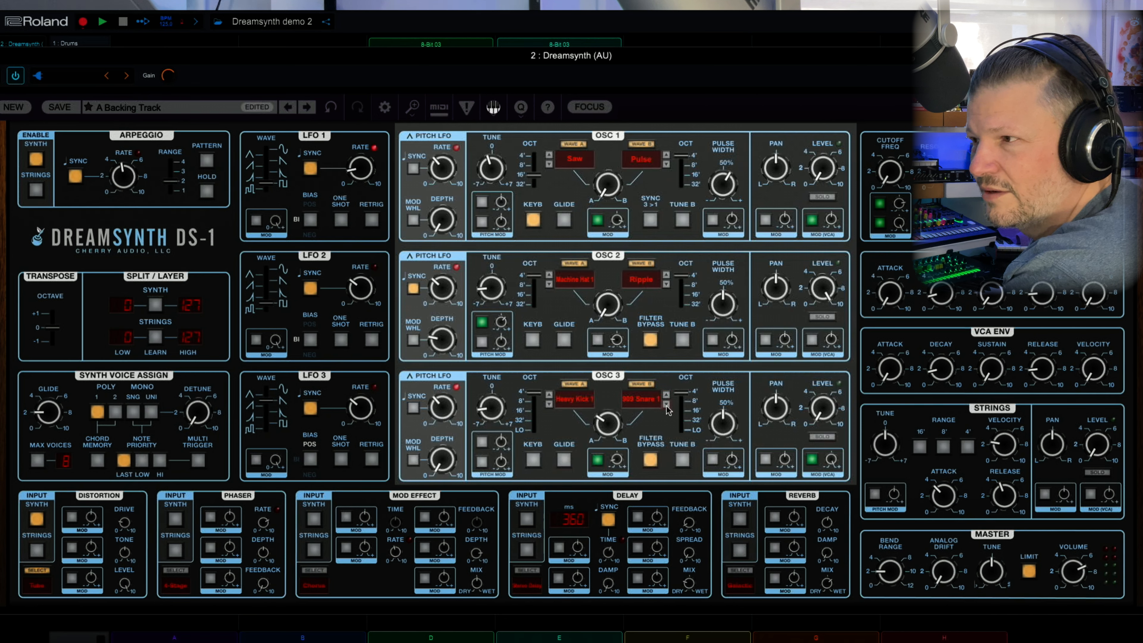
click(687, 403)
click(683, 410)
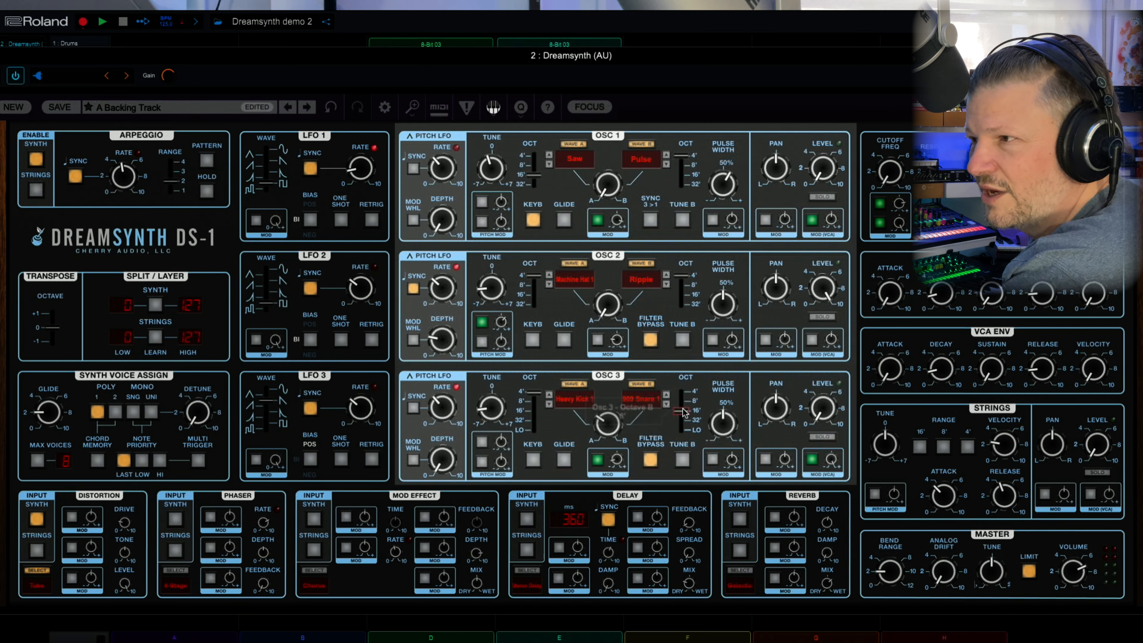